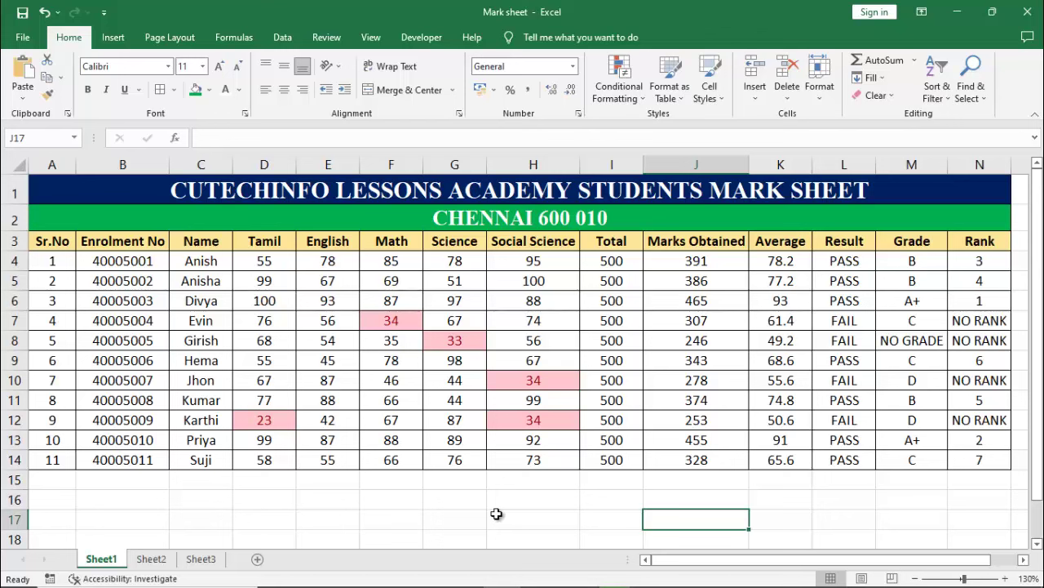
Inspect the finished sheet's pink fail marks and its Total, Average and PASS/FAIL formulas
{"action": "left_click", "coordinate": [496, 513]}
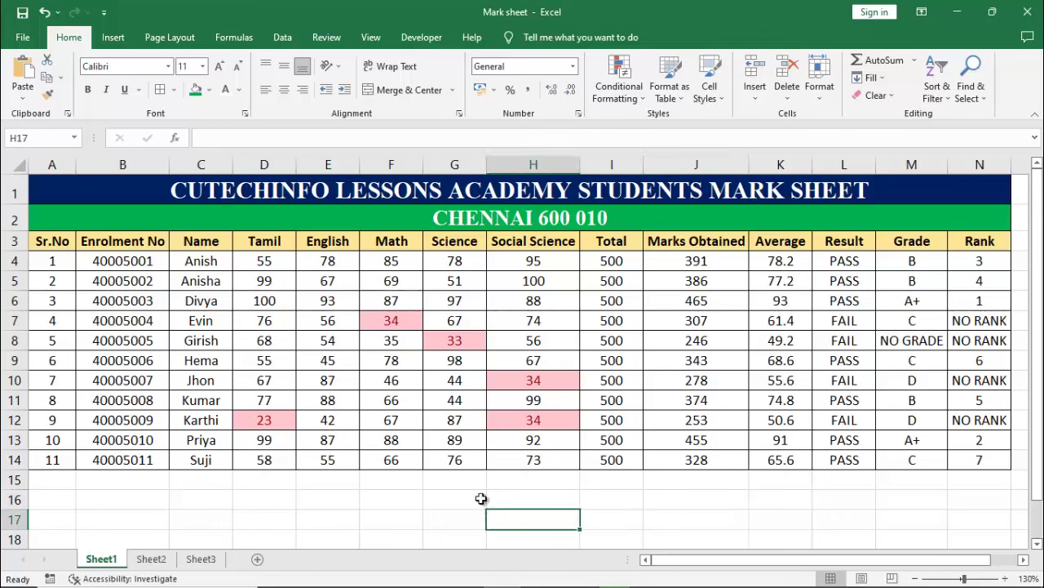
{"action": "left_click", "coordinate": [390, 321]}
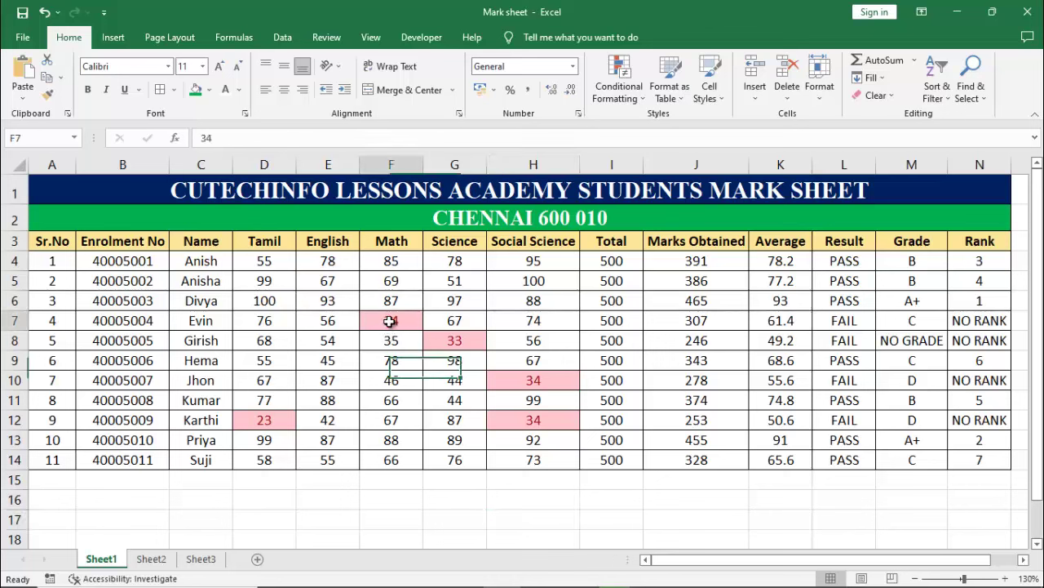
{"action": "left_click", "coordinate": [451, 341]}
{"action": "left_click", "coordinate": [544, 381]}
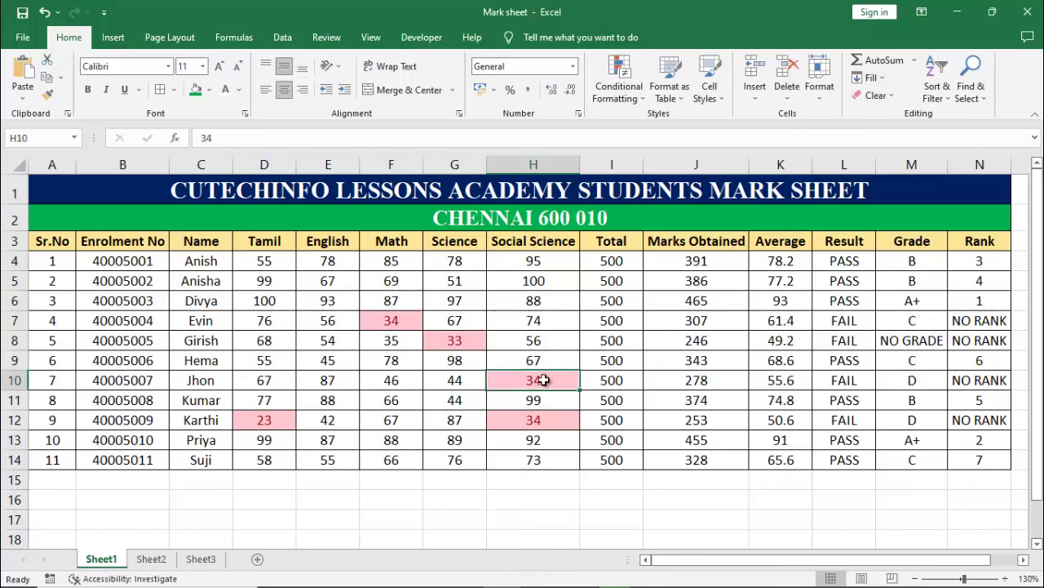
{"action": "left_click", "coordinate": [703, 262]}
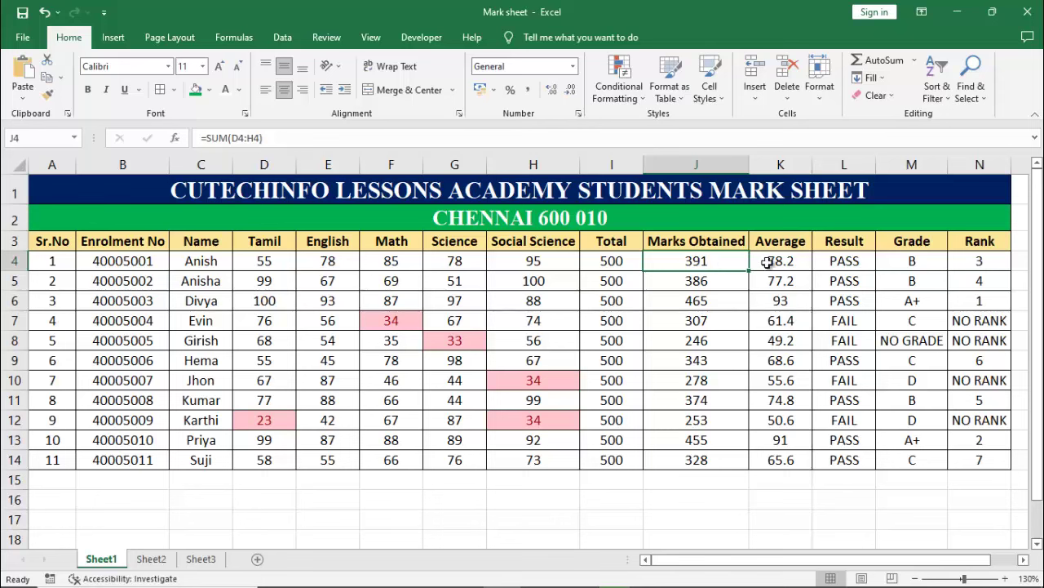
{"action": "left_click_drag", "start_coordinate": [767, 261], "coordinate": [780, 441]}
{"action": "left_click", "coordinate": [847, 263]}
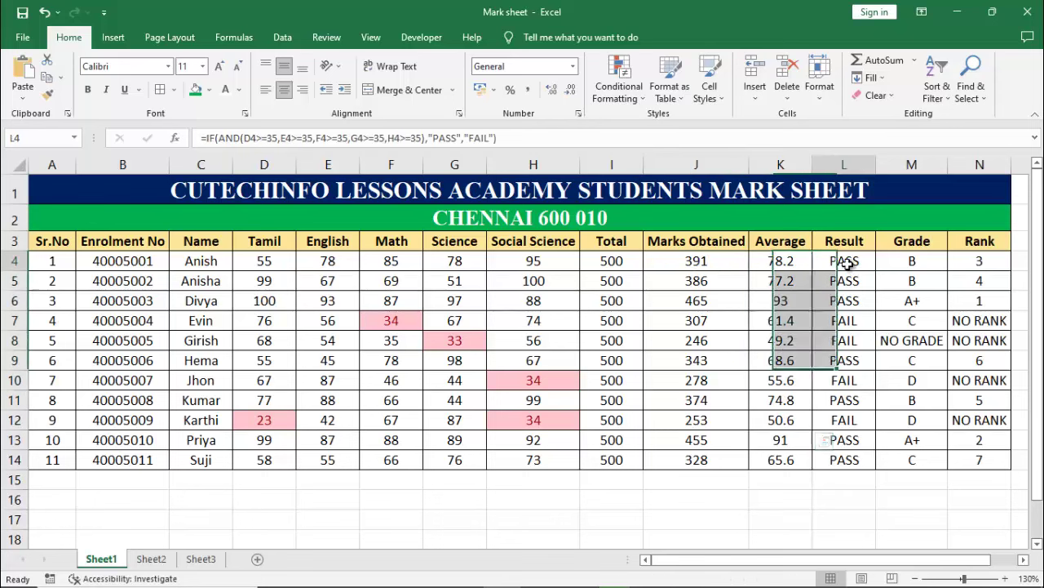
{"action": "left_click", "coordinate": [844, 320]}
{"action": "left_click", "coordinate": [845, 381]}
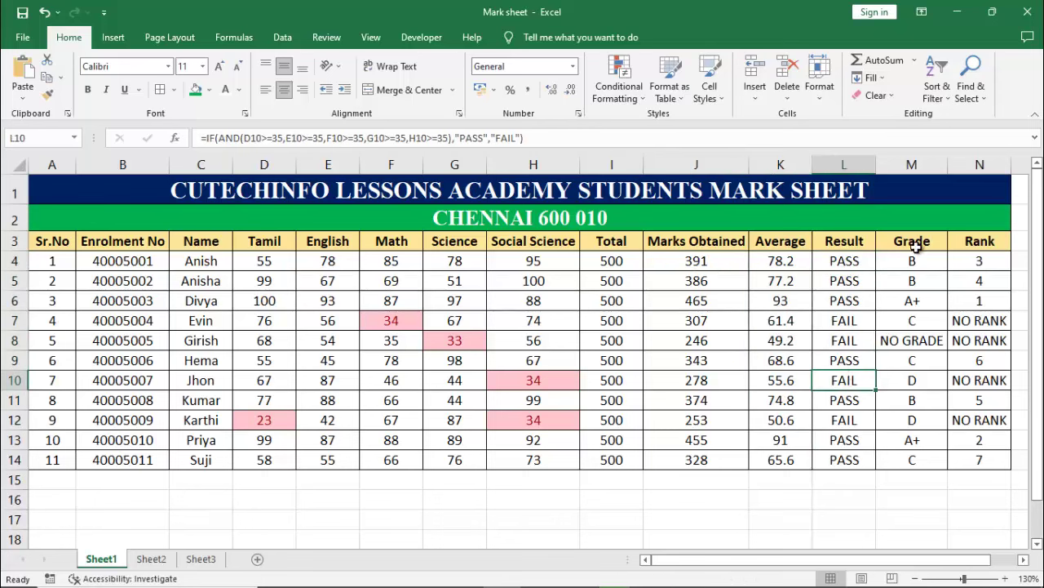
Check the rank and NO RANK formulas, then select the finished table
{"action": "left_click", "coordinate": [983, 262]}
{"action": "left_click", "coordinate": [985, 300]}
{"action": "left_click", "coordinate": [852, 342]}
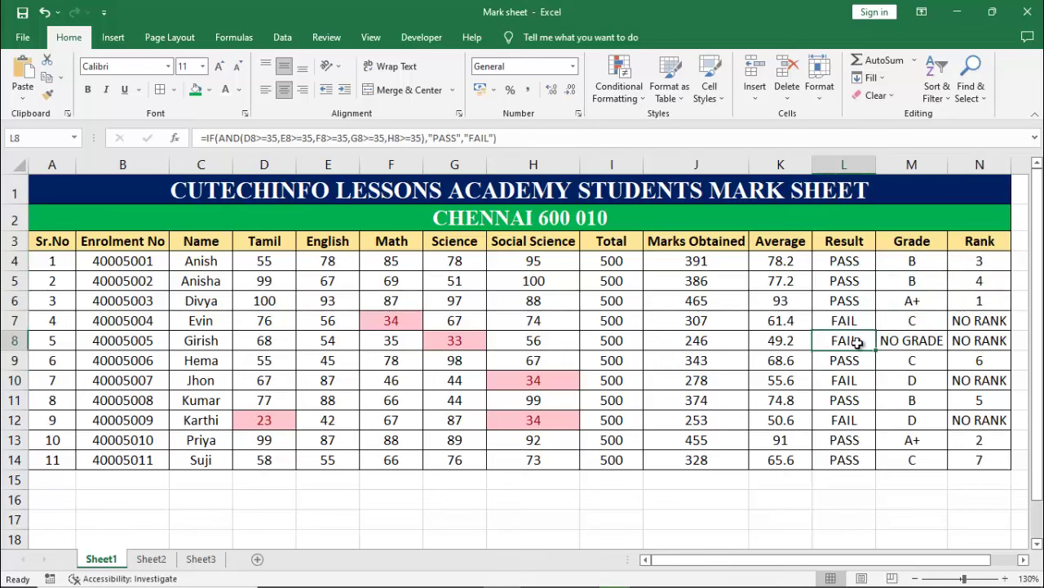
{"action": "left_click", "coordinate": [967, 344]}
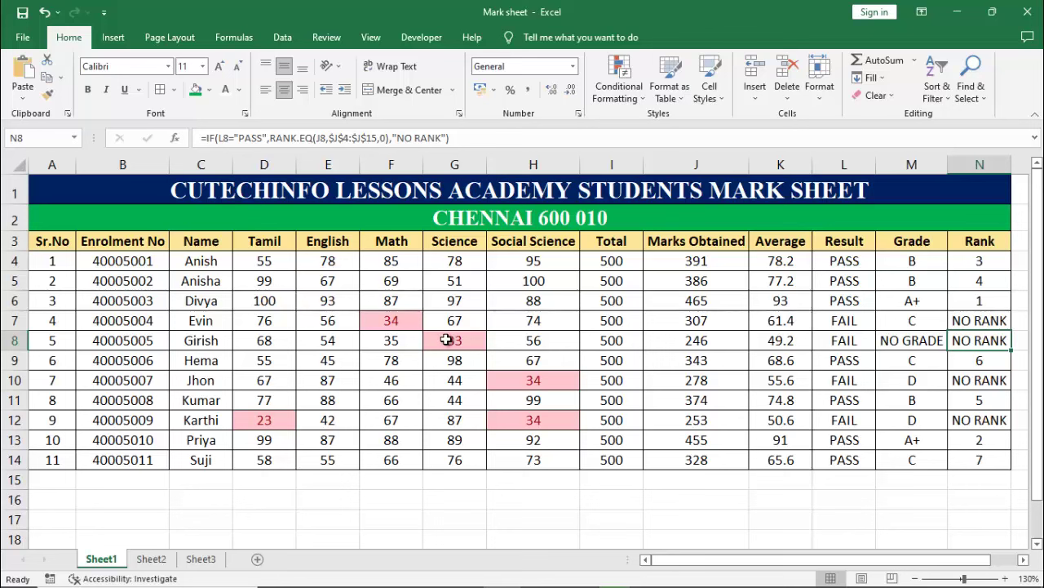
{"action": "left_click_drag", "start_coordinate": [126, 193], "coordinate": [800, 470]}
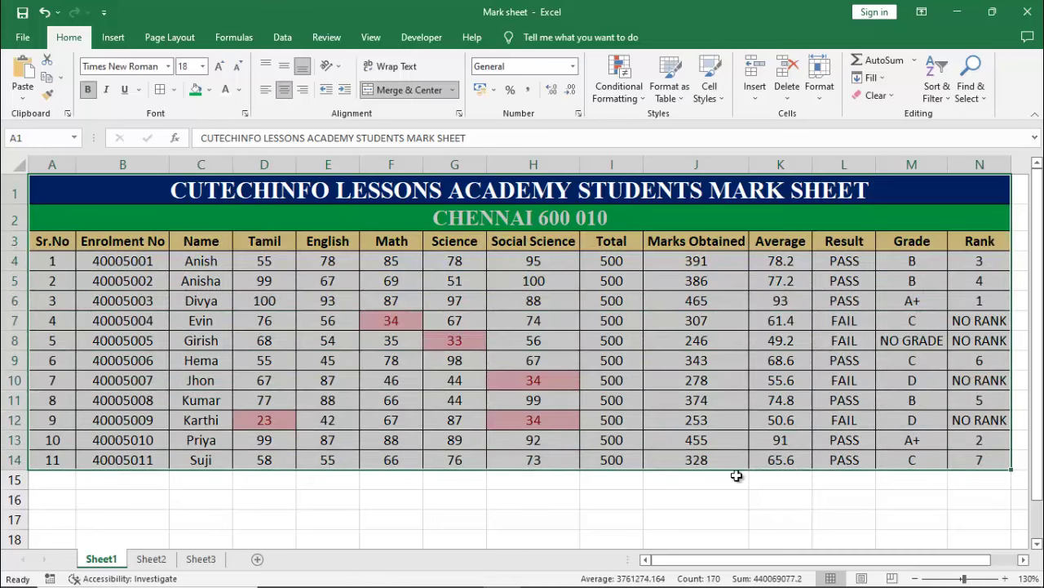
{"action": "left_click", "coordinate": [510, 496]}
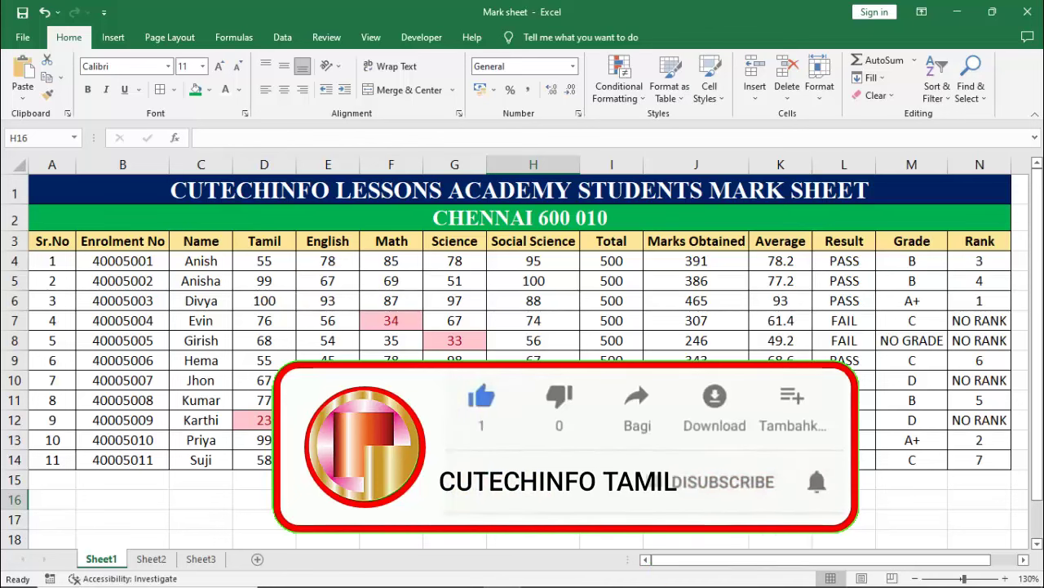
{"action": "left_click", "coordinate": [780, 479]}
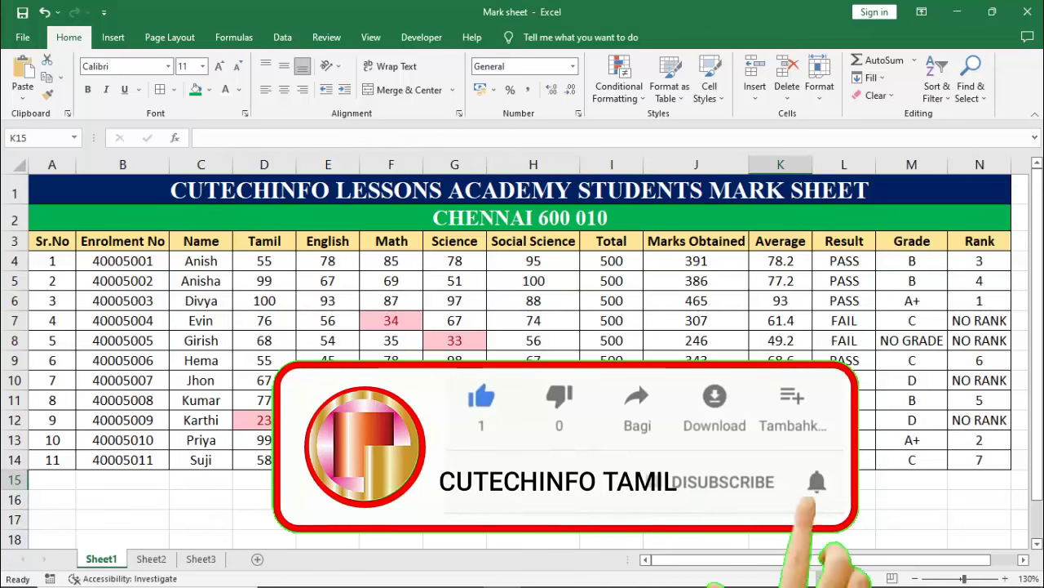
{"action": "left_click_drag", "start_coordinate": [55, 241], "coordinate": [987, 462]}
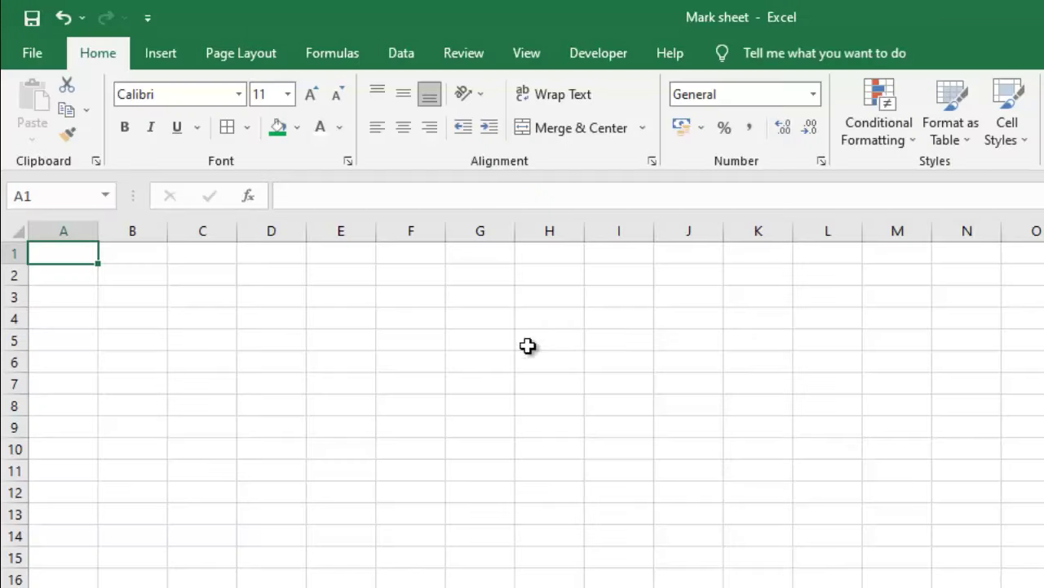
Type 'CUTECHINFO ACADAMEY STUDENTS MARK SHEET' in A1 and 'CHENNAI 600 007' in A2
{"action": "left_click", "coordinate": [365, 361]}
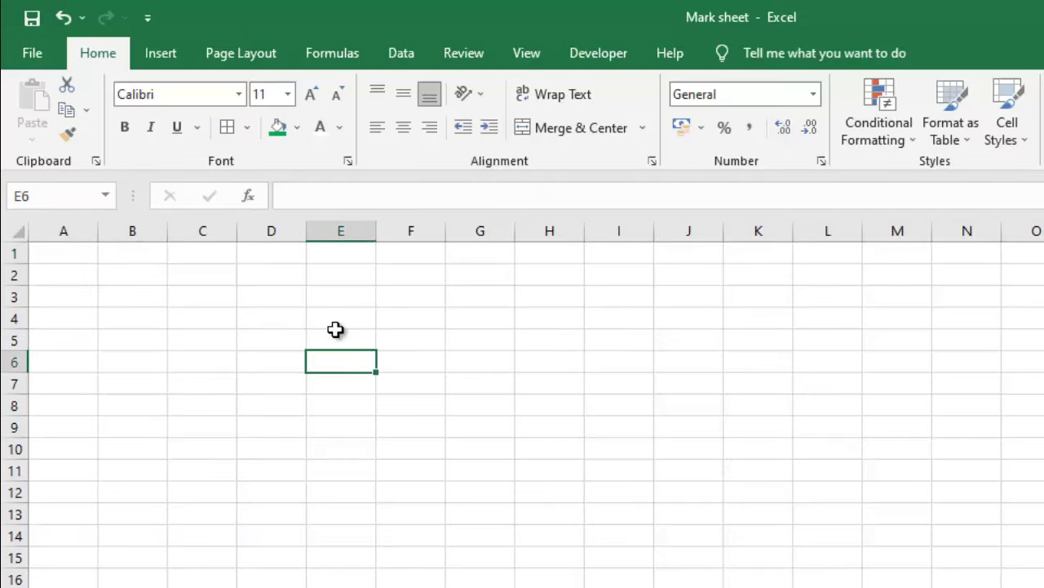
{"action": "left_click", "coordinate": [75, 259]}
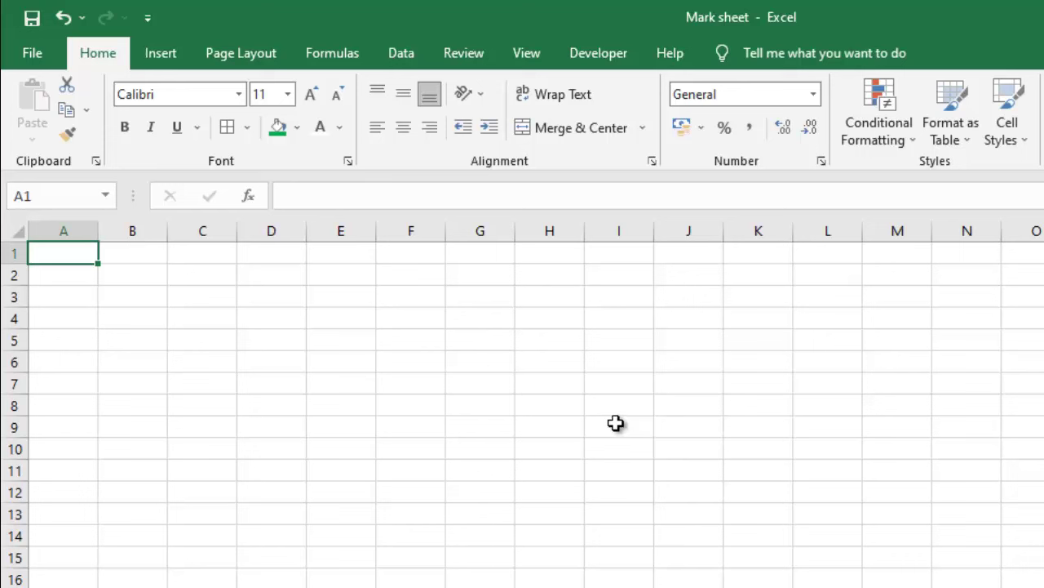
{"action": "type", "text": "CUTECHIN "}
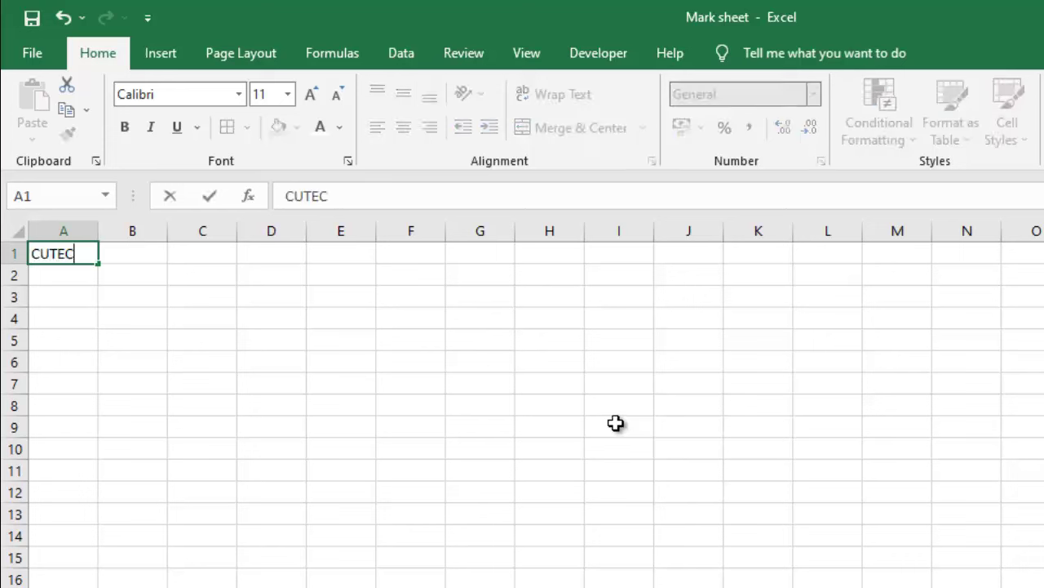
{"action": "type", "text": "FO ACADAMEY ST"}
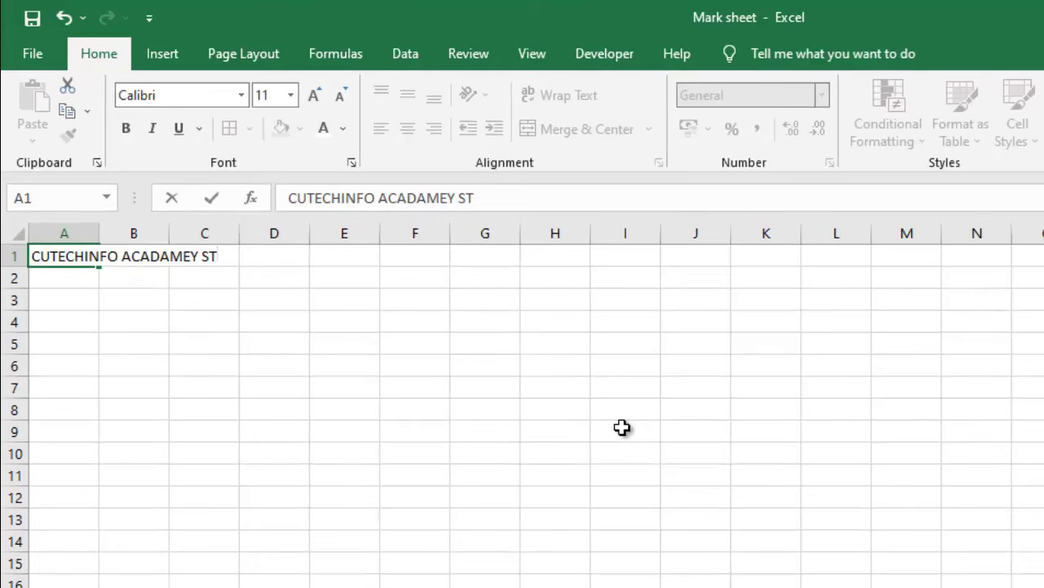
{"action": "type", "text": "UDENTS MARK"}
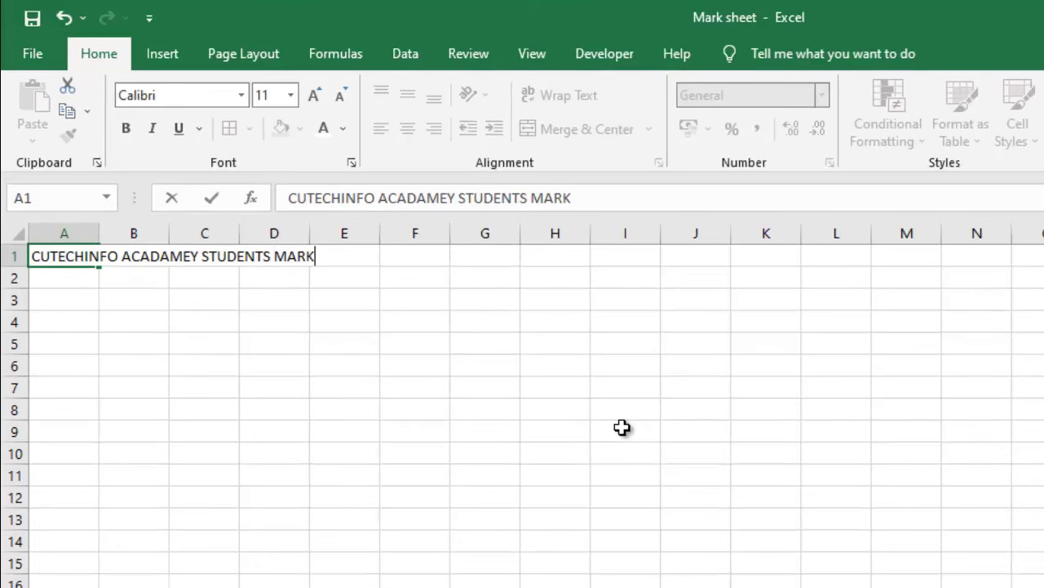
{"action": "type", "text": " SHEET"}
{"action": "key", "text": "ctrl+Return"}
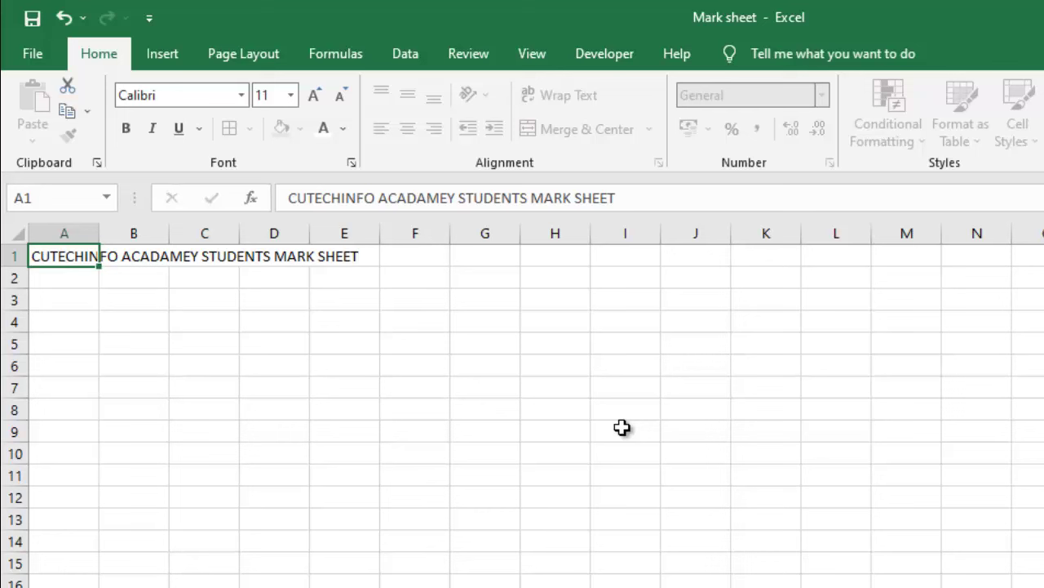
{"action": "key", "text": "Return"}
{"action": "type", "text": "C"}
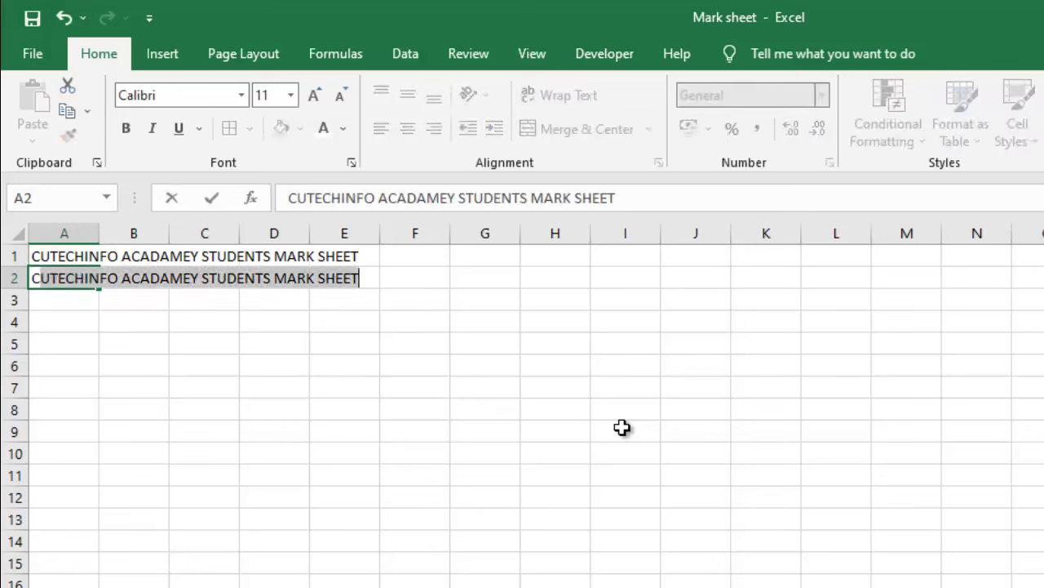
{"action": "type", "text": "HENNA"}
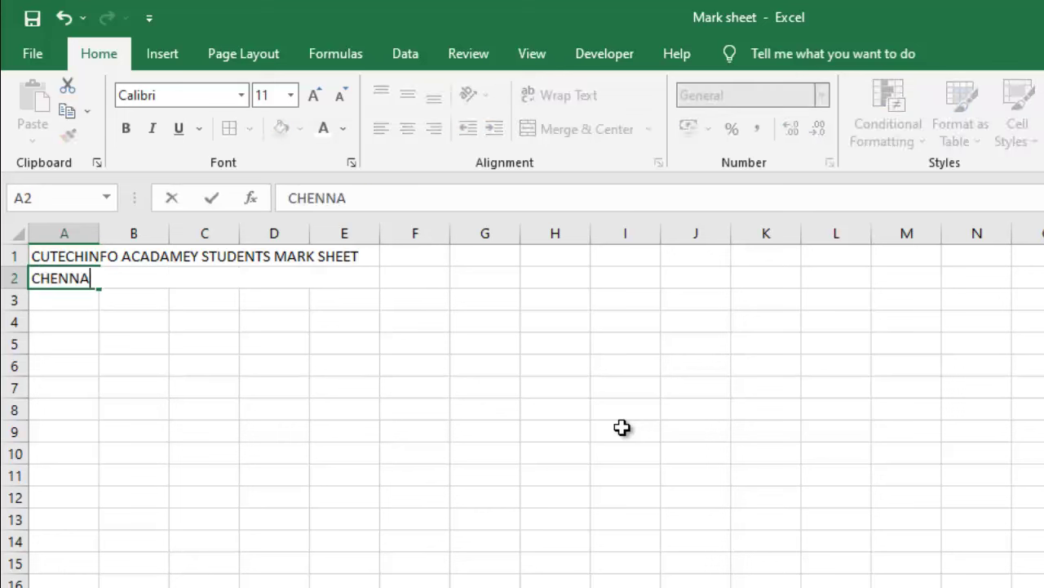
{"action": "type", "text": "I 600 007"}
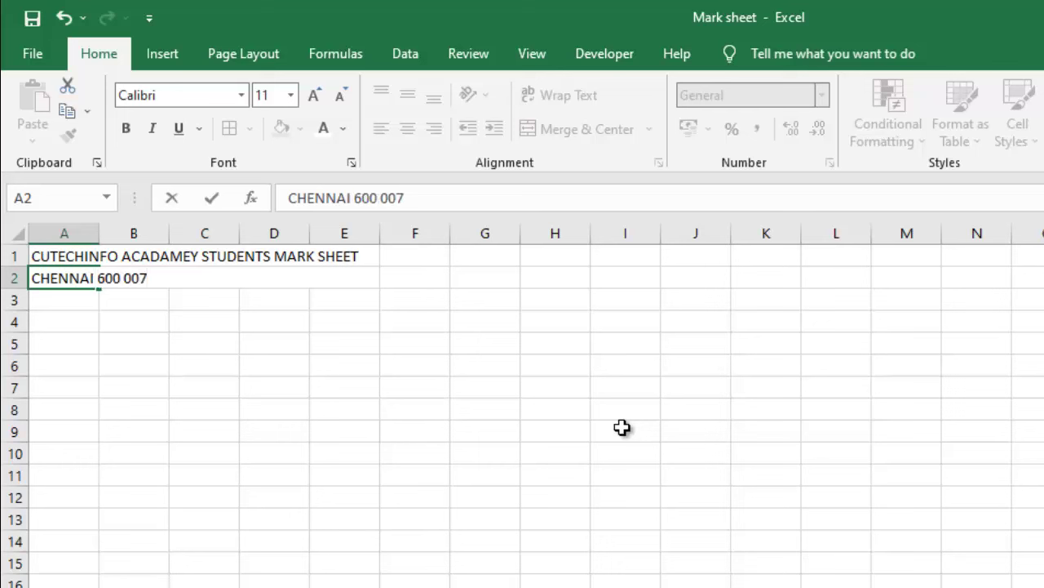
{"action": "key", "text": "Return"}
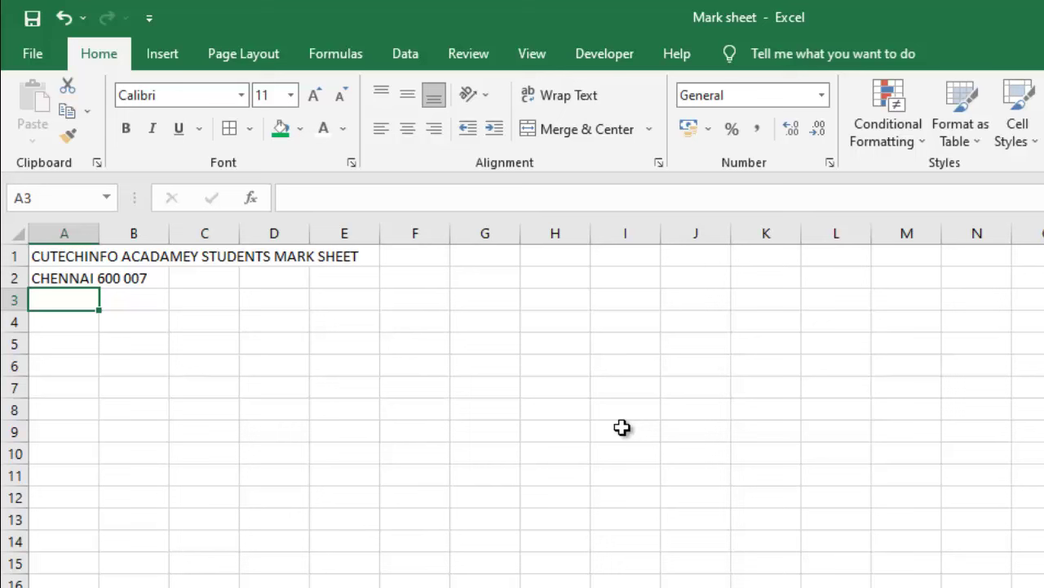
Enter row 3 headings SL.No, Enrolment No, Name, Tamil, English, Math and Science
{"action": "type", "text": "SL.No"}
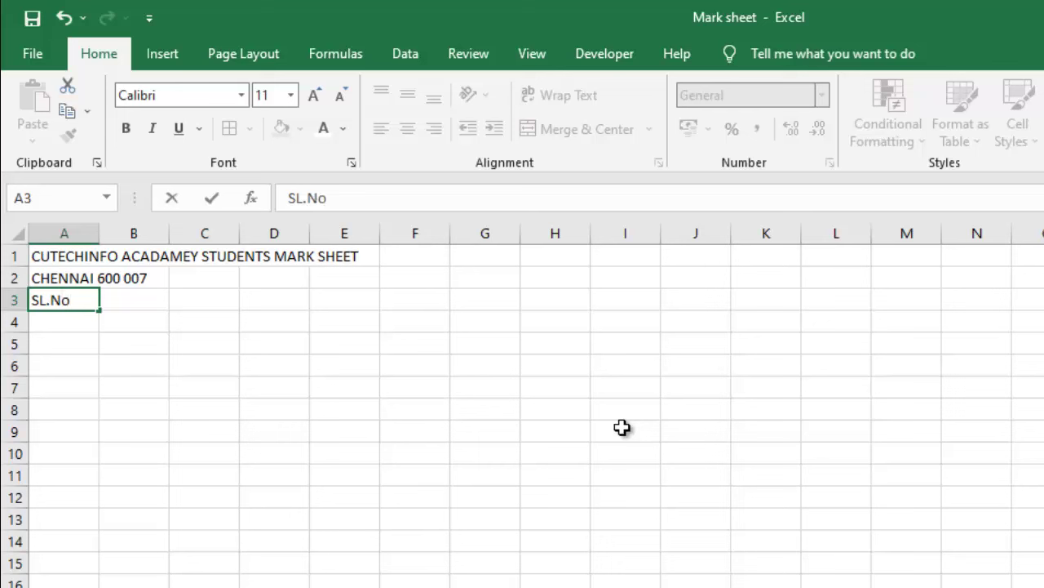
{"action": "key", "text": "Tab"}
{"action": "type", "text": "E"}
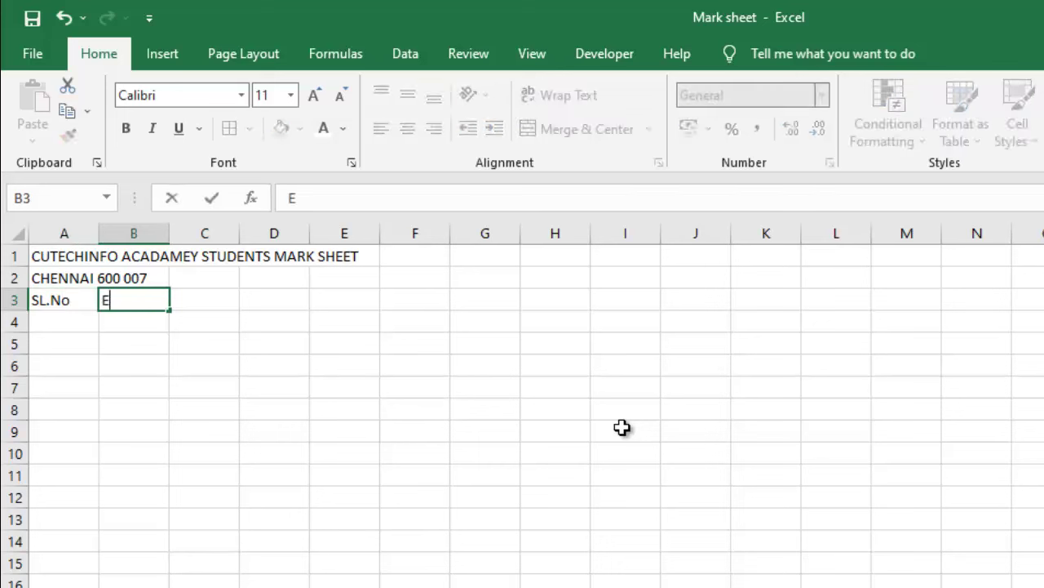
{"action": "type", "text": "nrolm"}
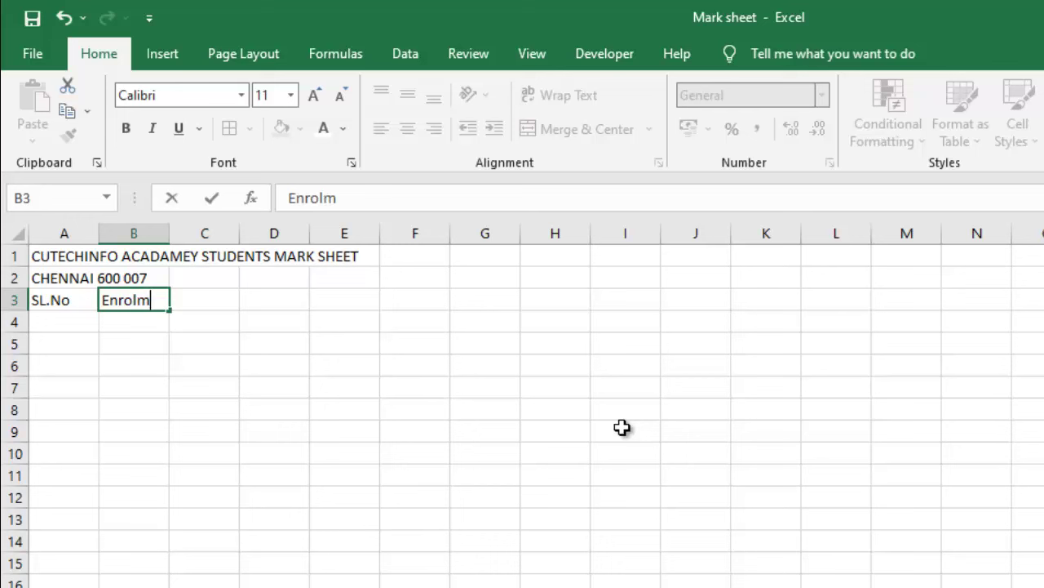
{"action": "type", "text": "ent N"}
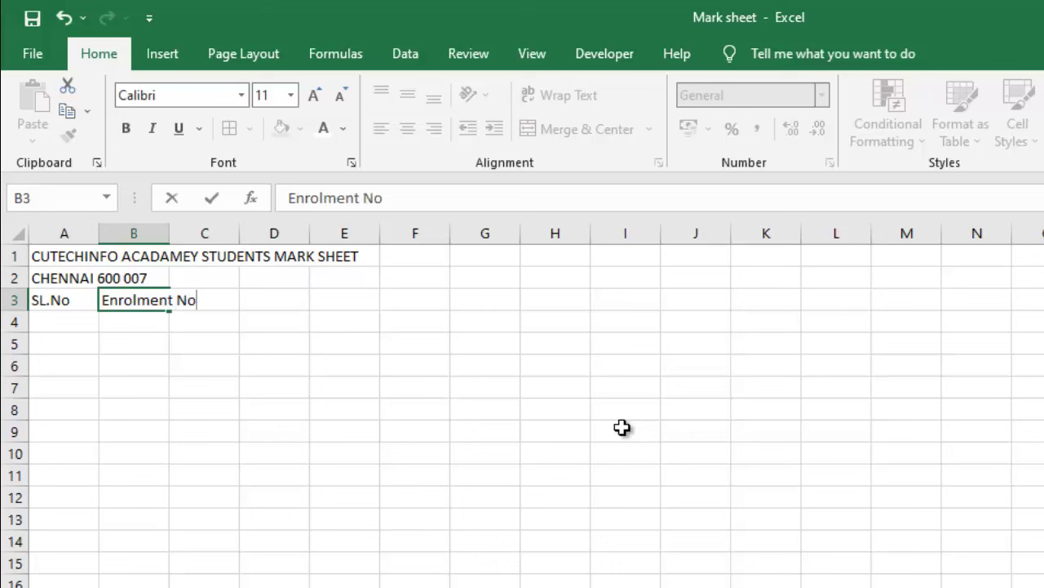
{"action": "key", "text": "Tab"}
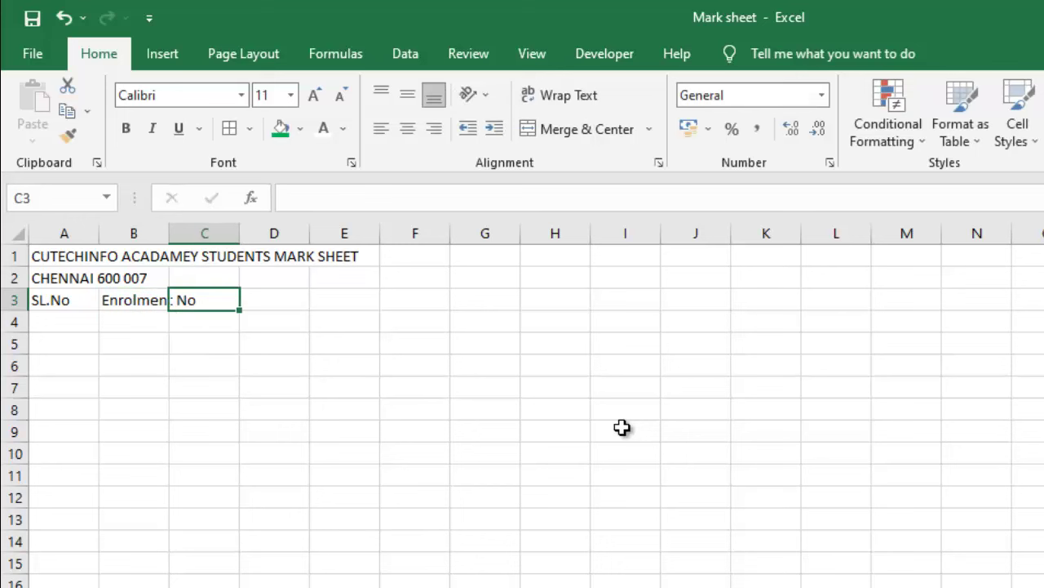
{"action": "type", "text": "Name"}
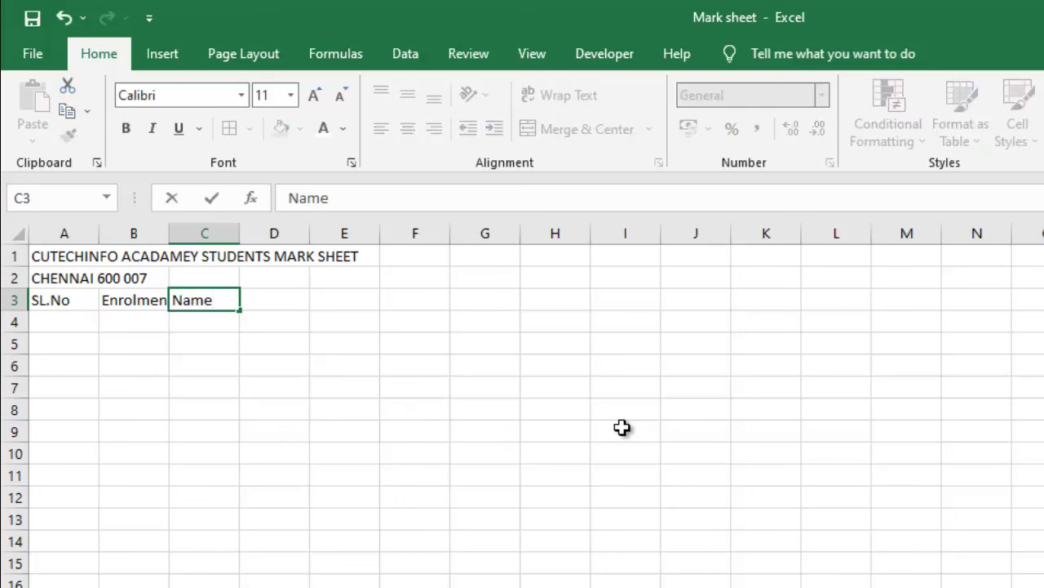
{"action": "key", "text": "Tab"}
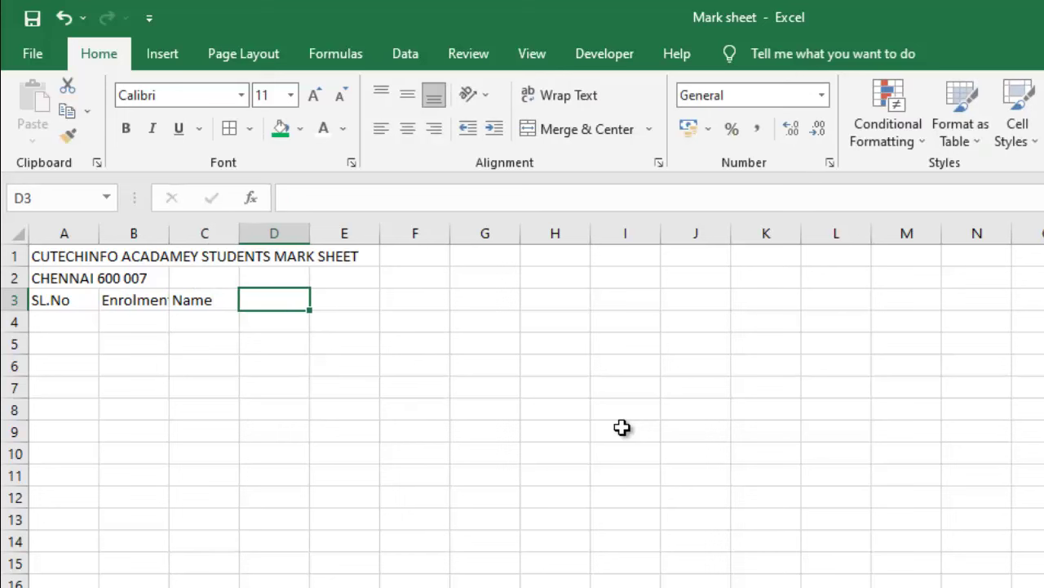
{"action": "type", "text": "Tami"}
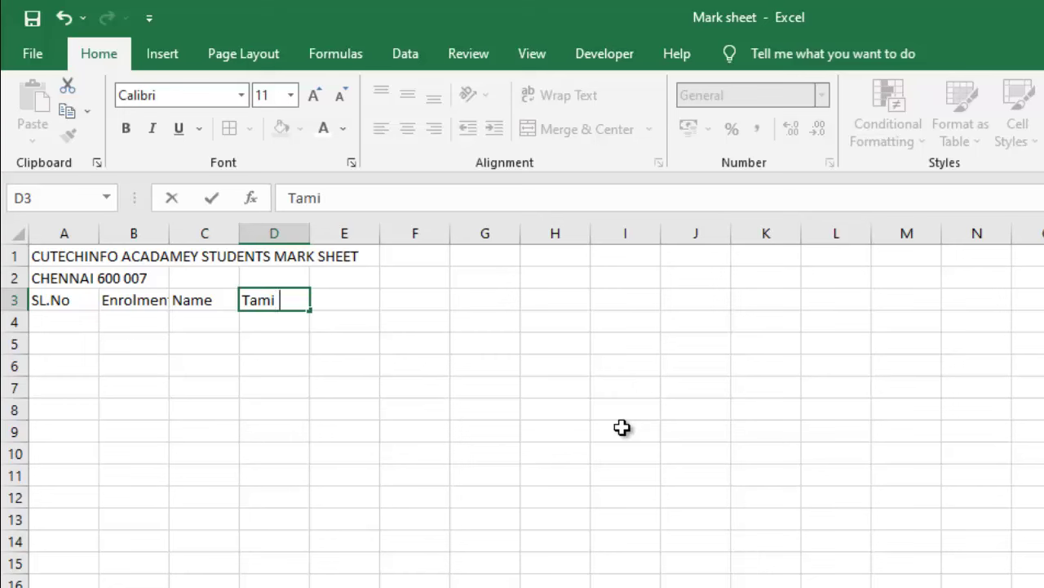
{"action": "type", "text": "l"}
{"action": "key", "text": "Tab"}
{"action": "type", "text": "English"}
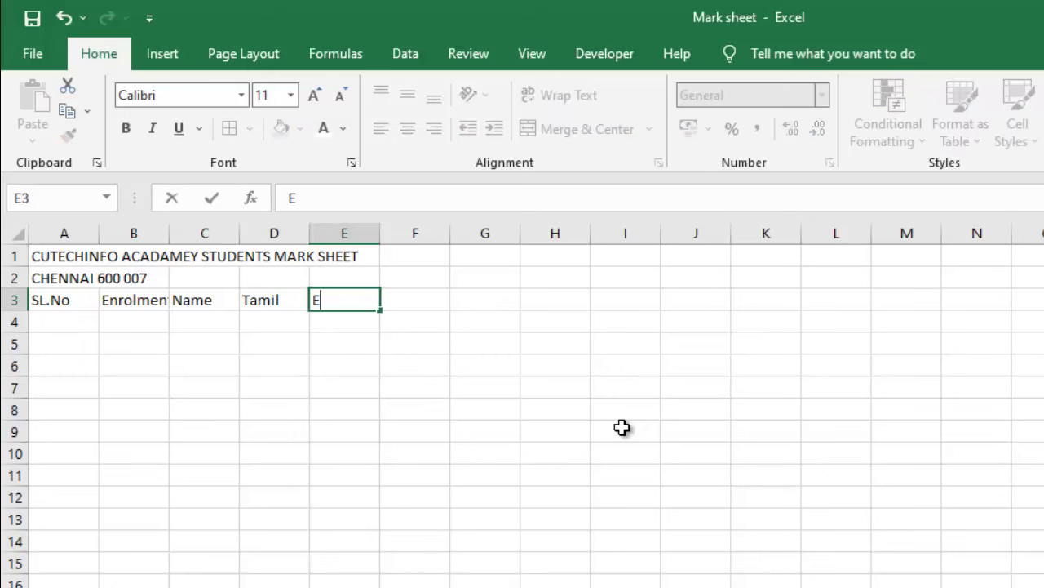
{"action": "key", "text": "Tab"}
{"action": "type", "text": "Math"}
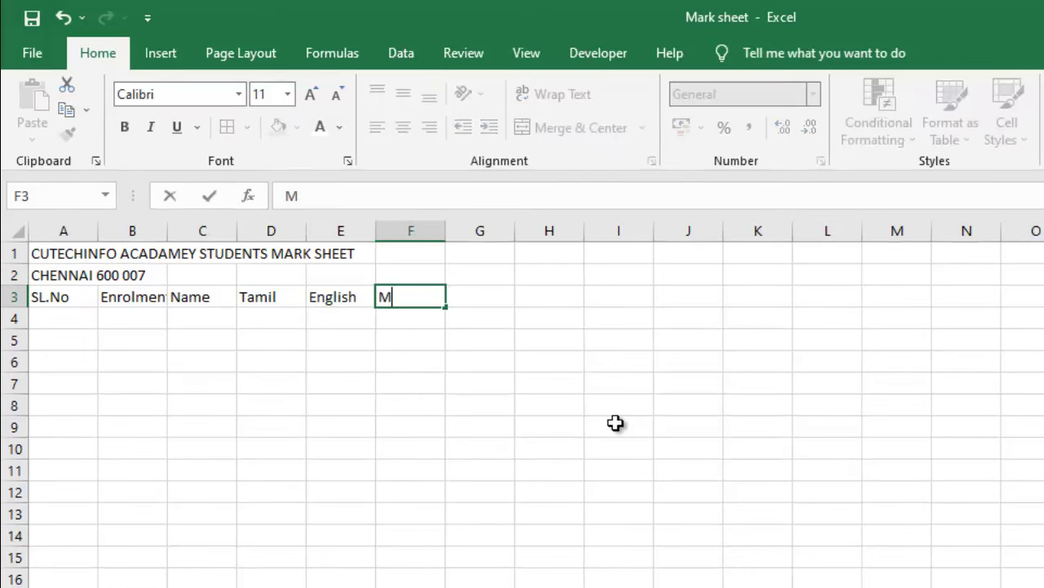
{"action": "key", "text": "Tab"}
{"action": "type", "text": "Science"}
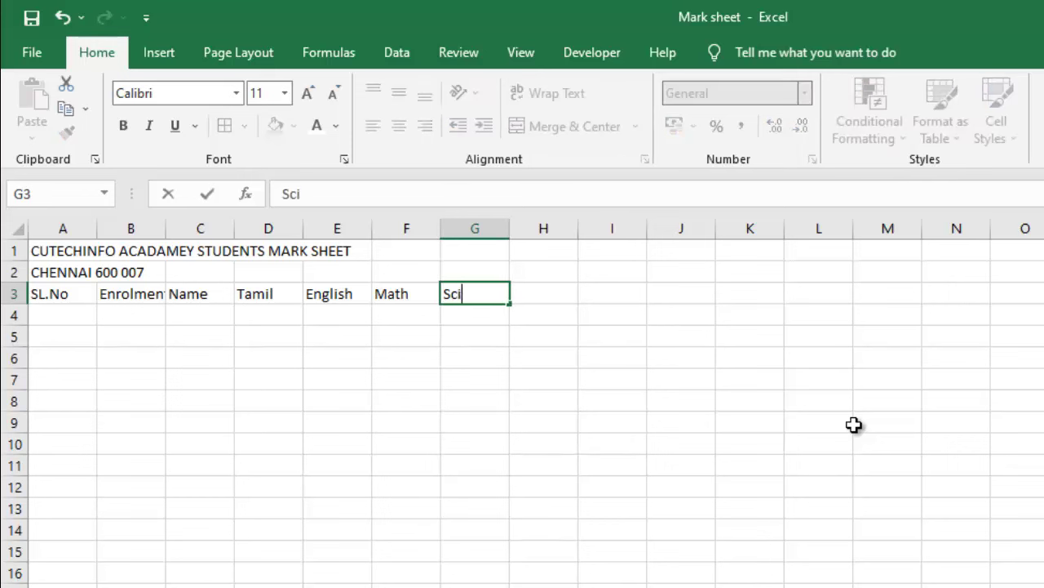
{"action": "key", "text": "Tab"}
Continue the headings with Social Science, Total, Marks Obtained, Average, Result, Grade and Rank
{"action": "type", "text": "S"}
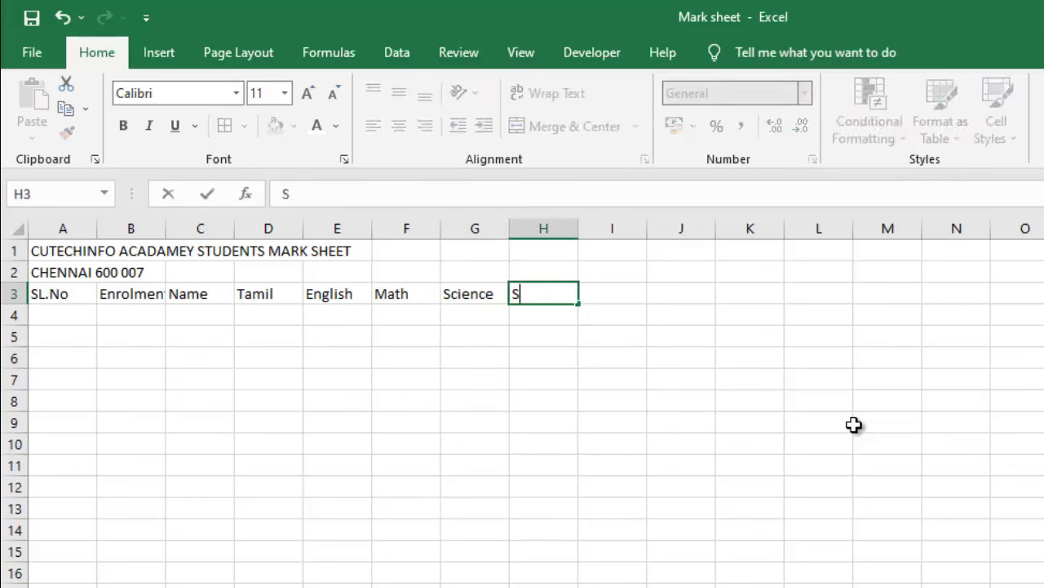
{"action": "type", "text": "ocial Science"}
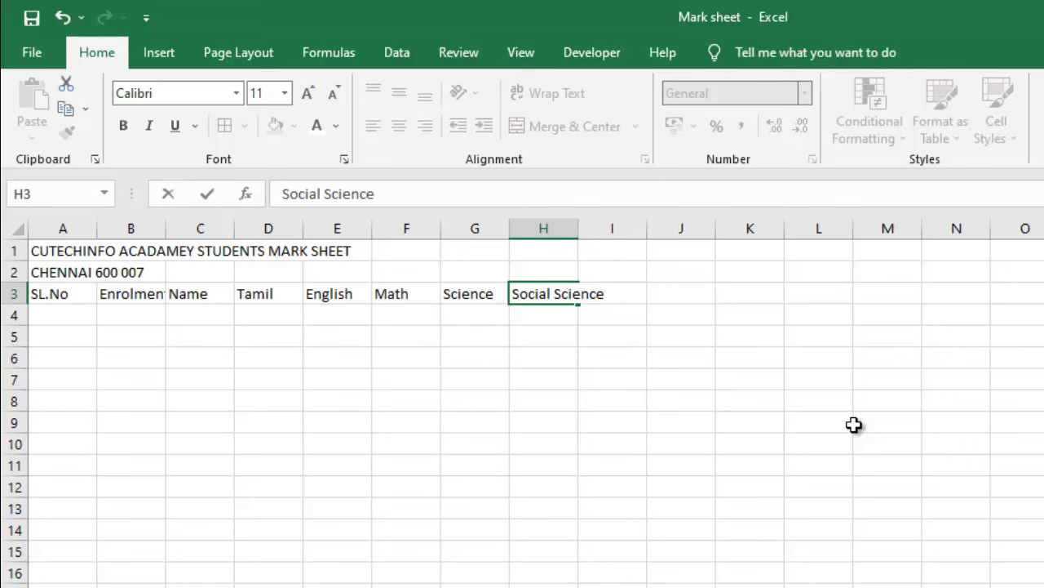
{"action": "key", "text": "Tab"}
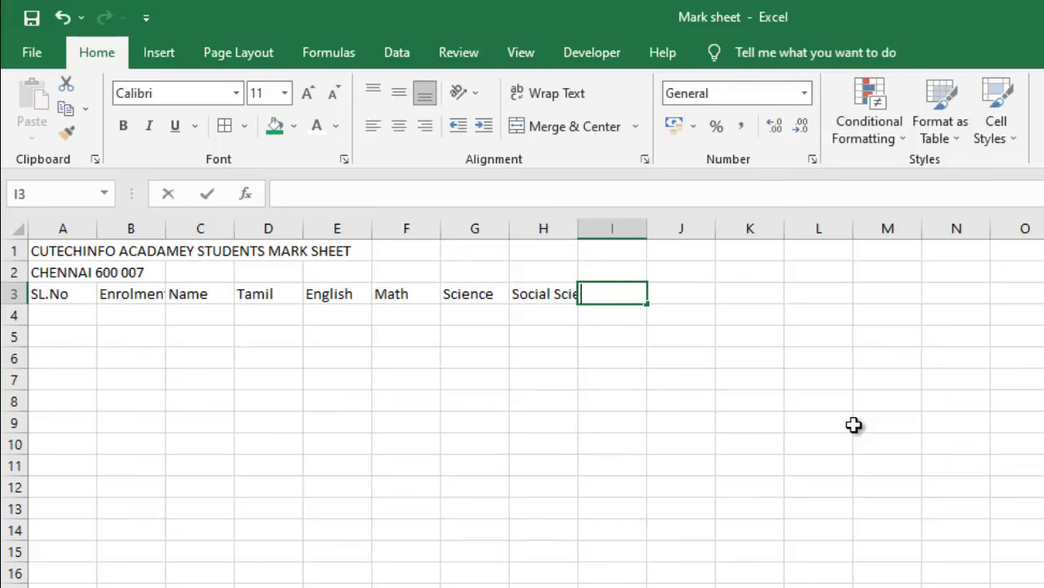
{"action": "type", "text": "Total"}
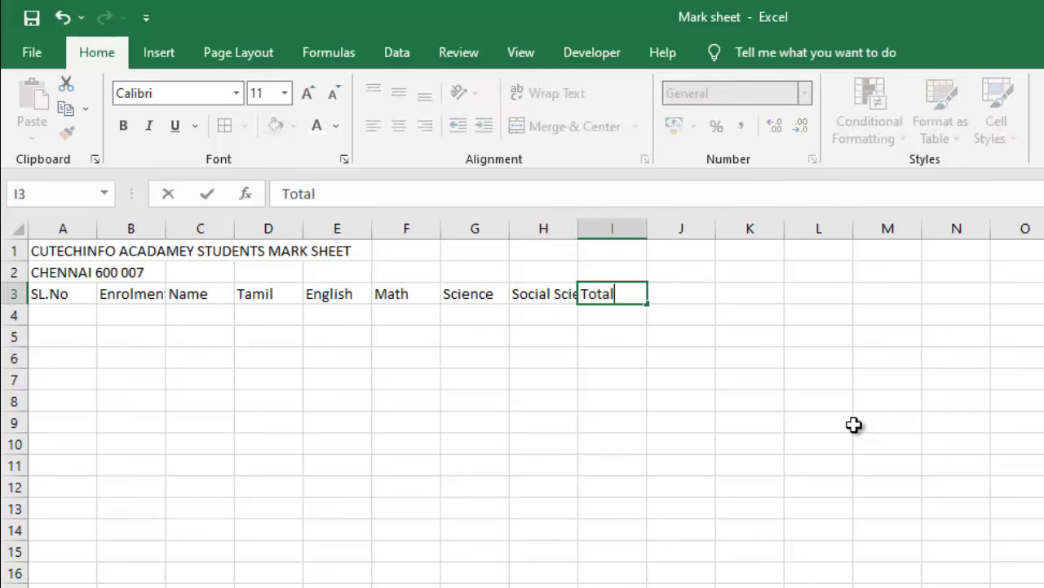
{"action": "key", "text": "Tab"}
{"action": "type", "text": "Marks Ob"}
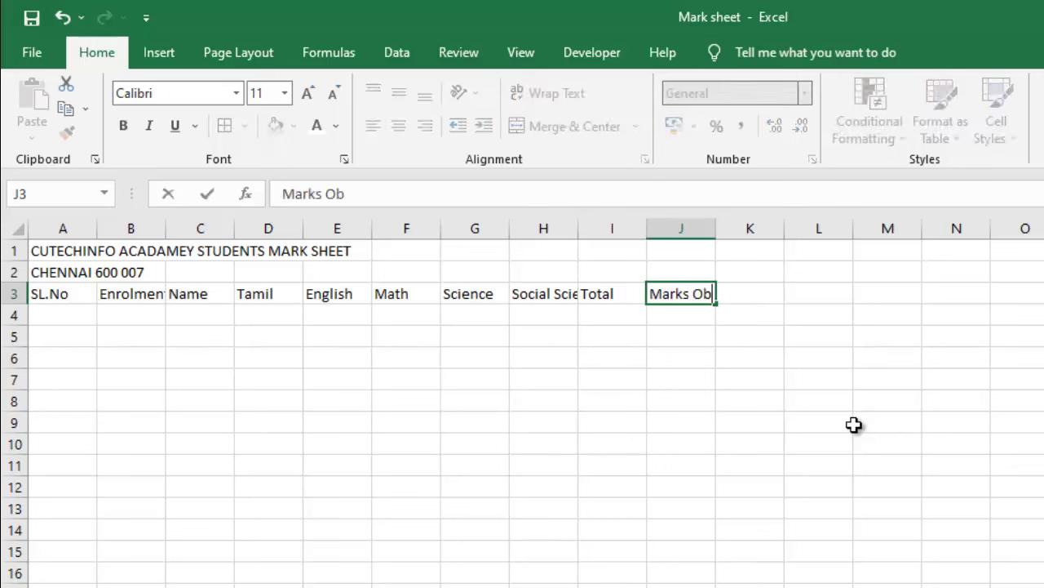
{"action": "type", "text": "tained"}
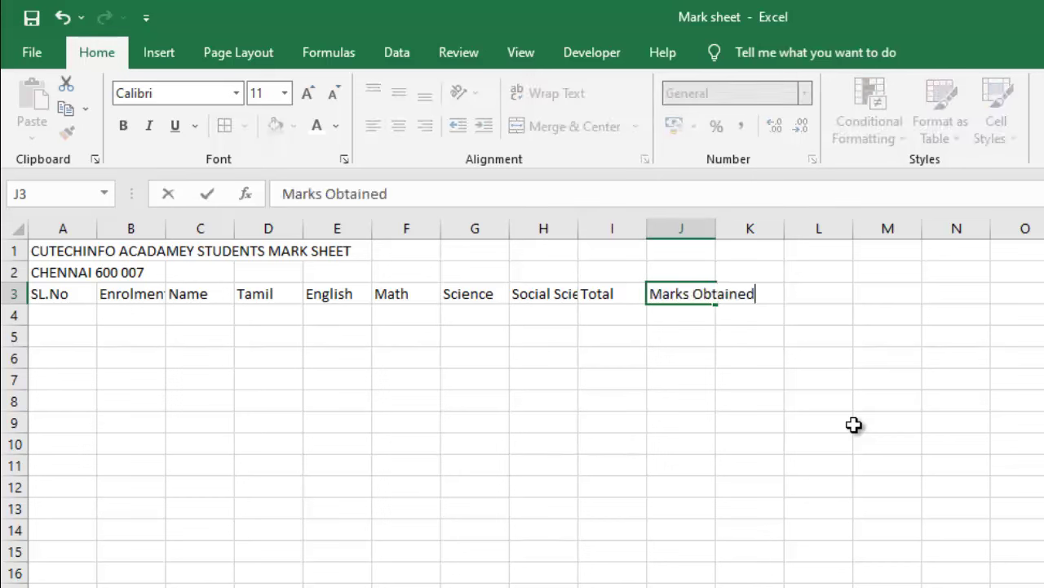
{"action": "key", "text": "Tab"}
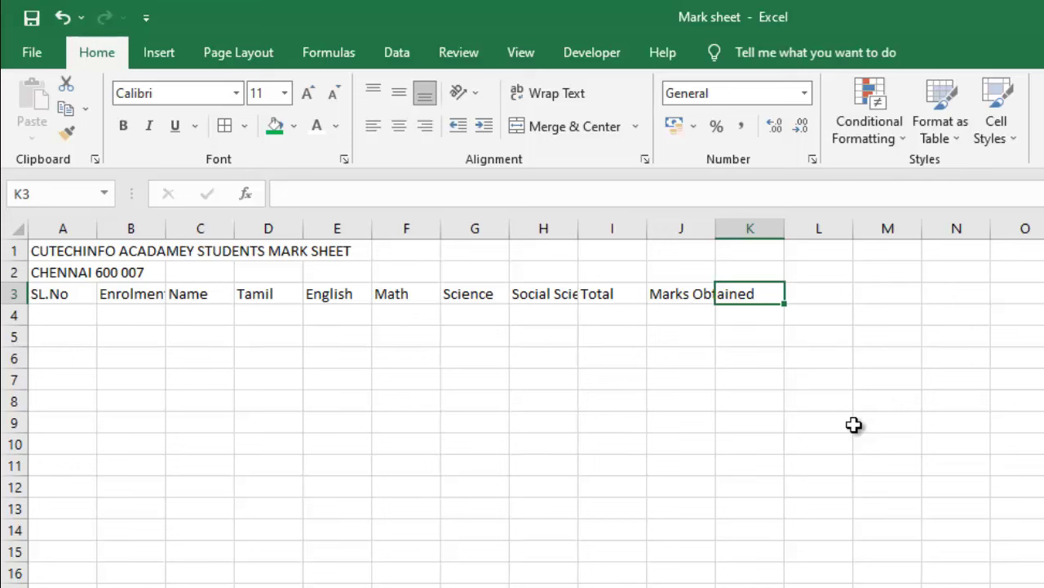
{"action": "type", "text": "Average"}
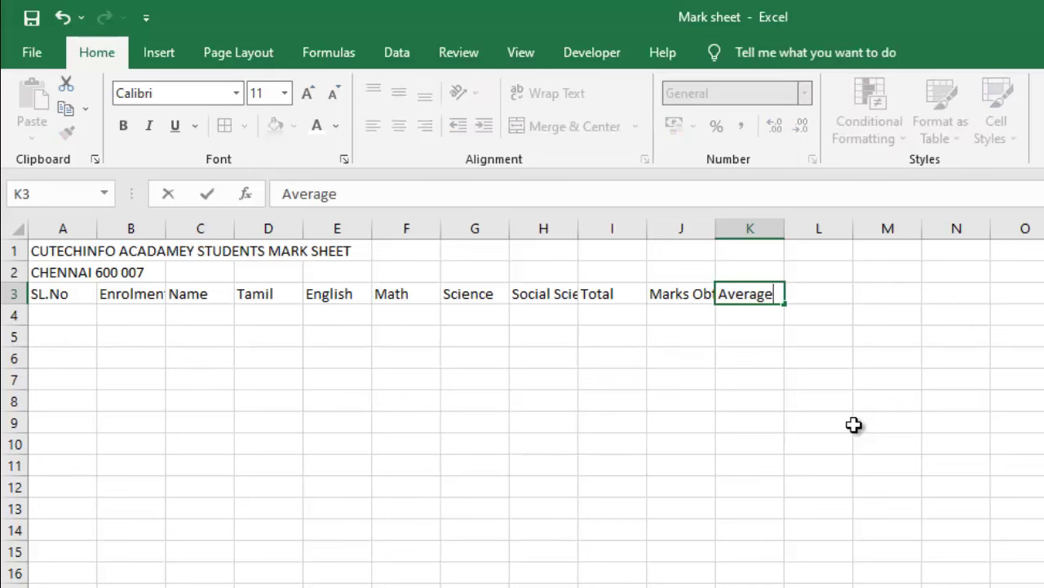
{"action": "key", "text": "Tab"}
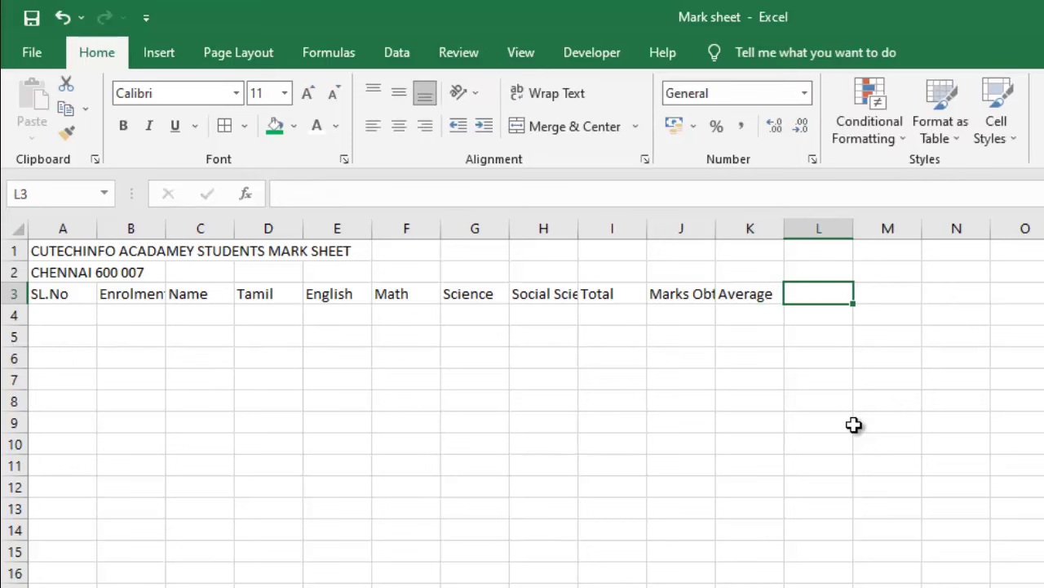
{"action": "type", "text": "Res"}
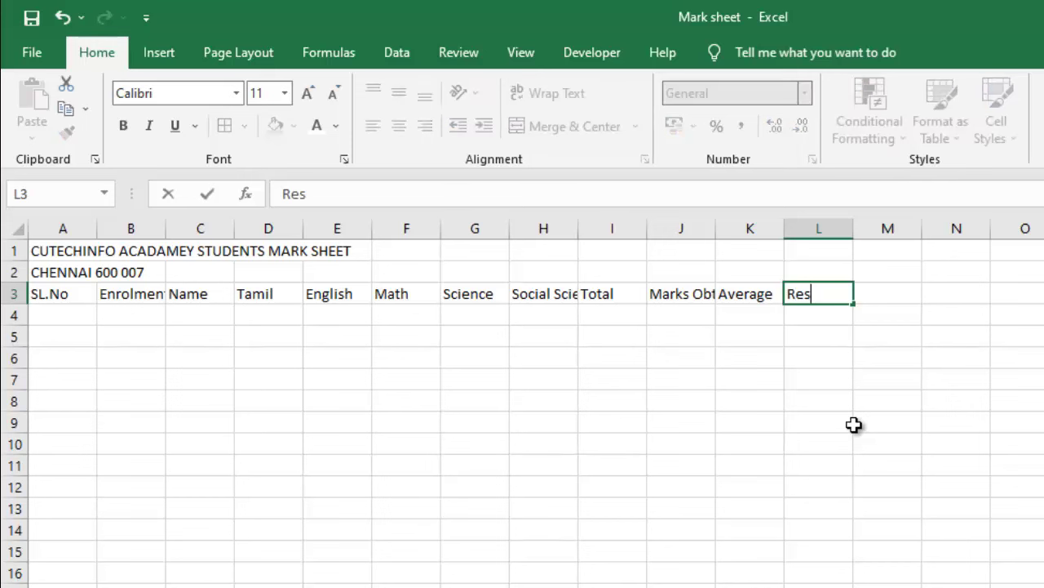
{"action": "type", "text": "ult"}
{"action": "key", "text": "Tab"}
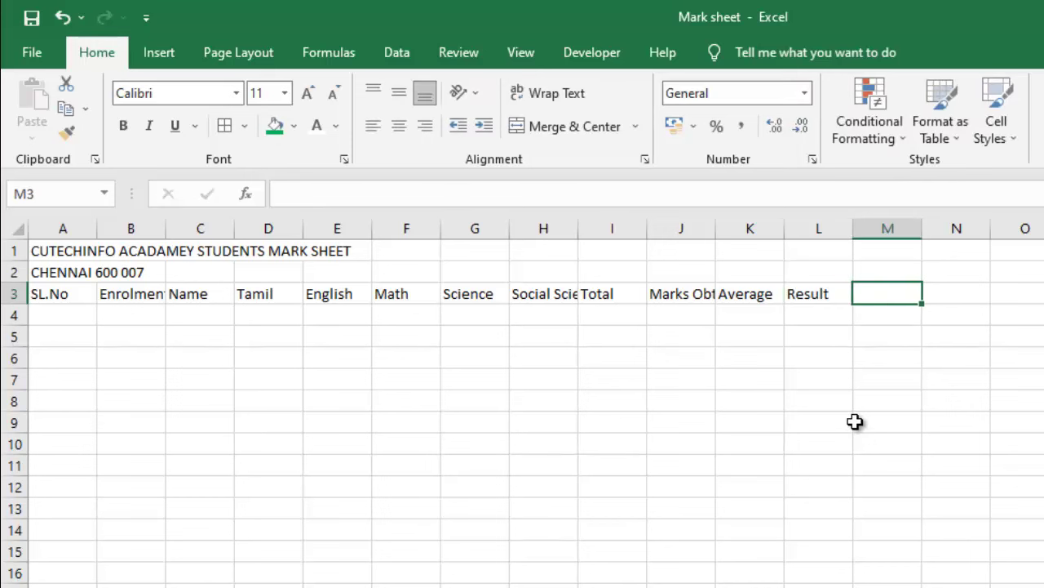
{"action": "type", "text": "Grade"}
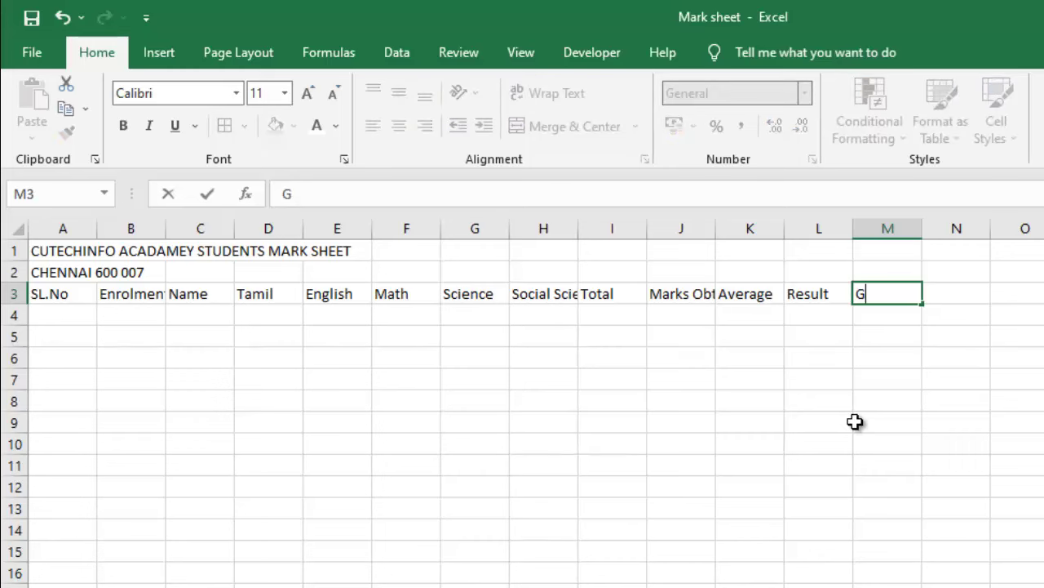
{"action": "key", "text": "Tab"}
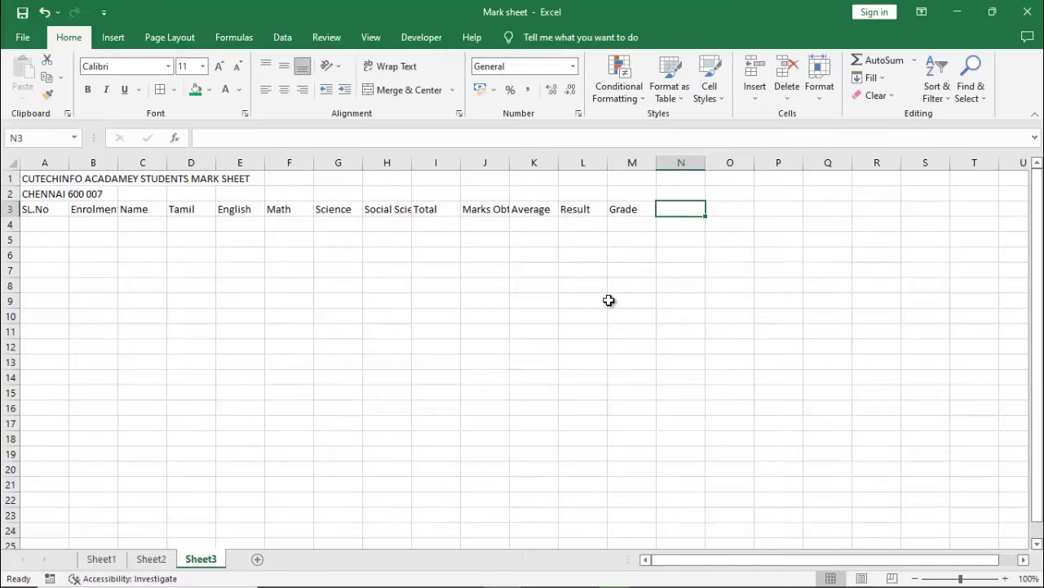
{"action": "type", "text": "R"}
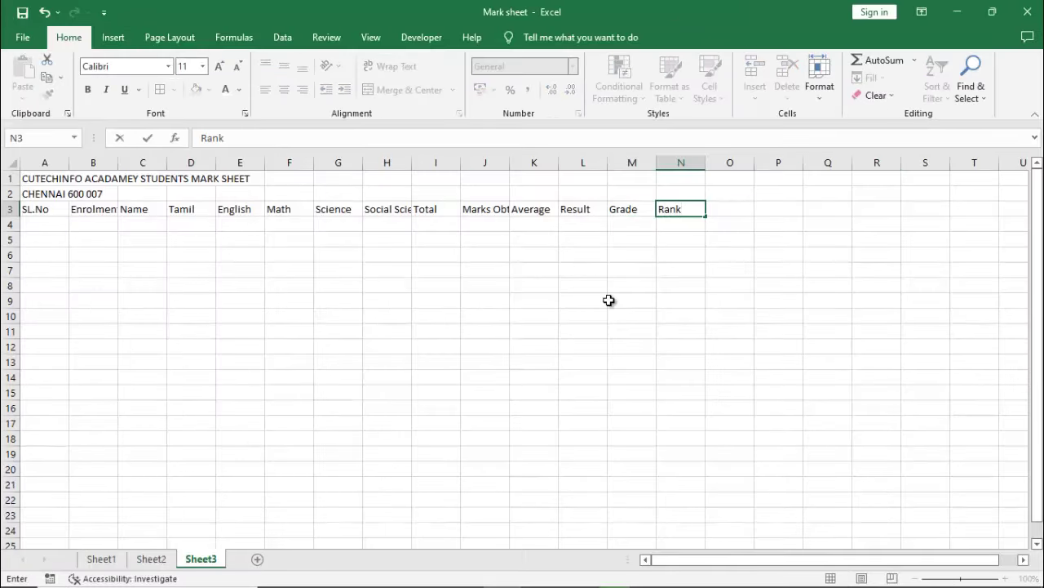
{"action": "key", "text": "Return"}
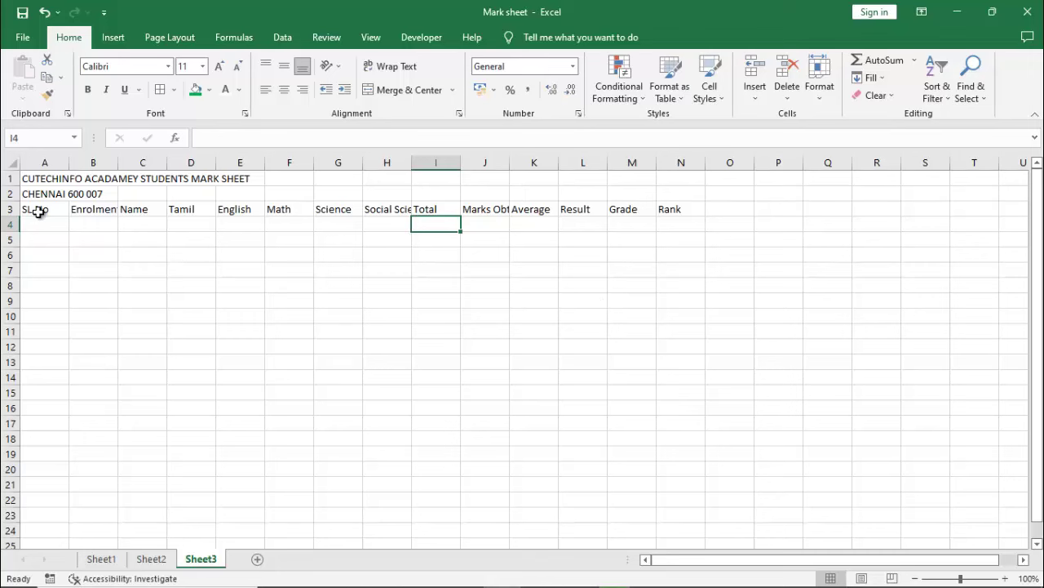
Autofit column B to Enrolment No and drag columns H and J wider for their headings
{"action": "left_click_drag", "start_coordinate": [38, 212], "coordinate": [704, 212]}
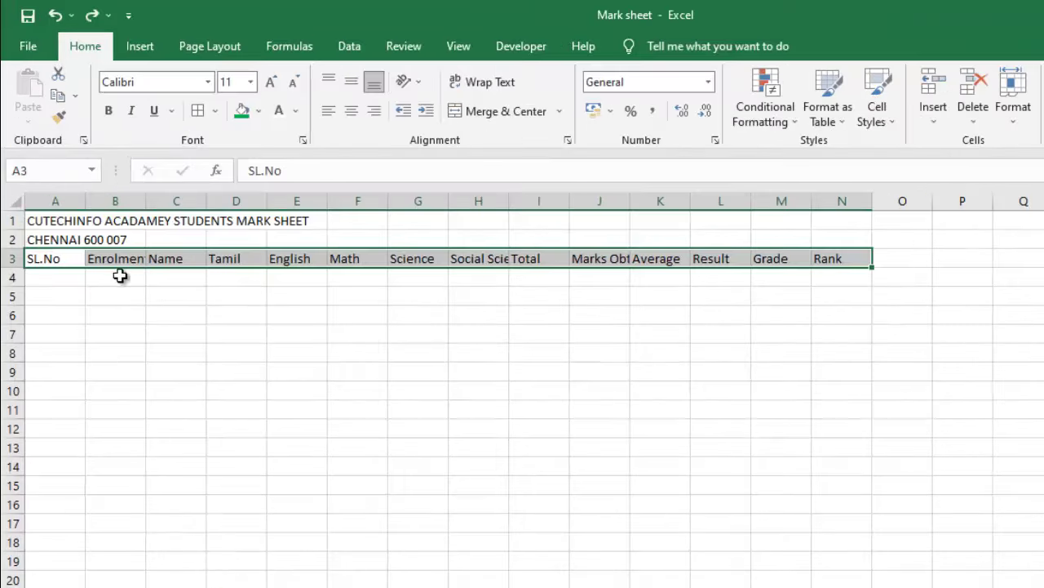
{"action": "left_click", "coordinate": [131, 261]}
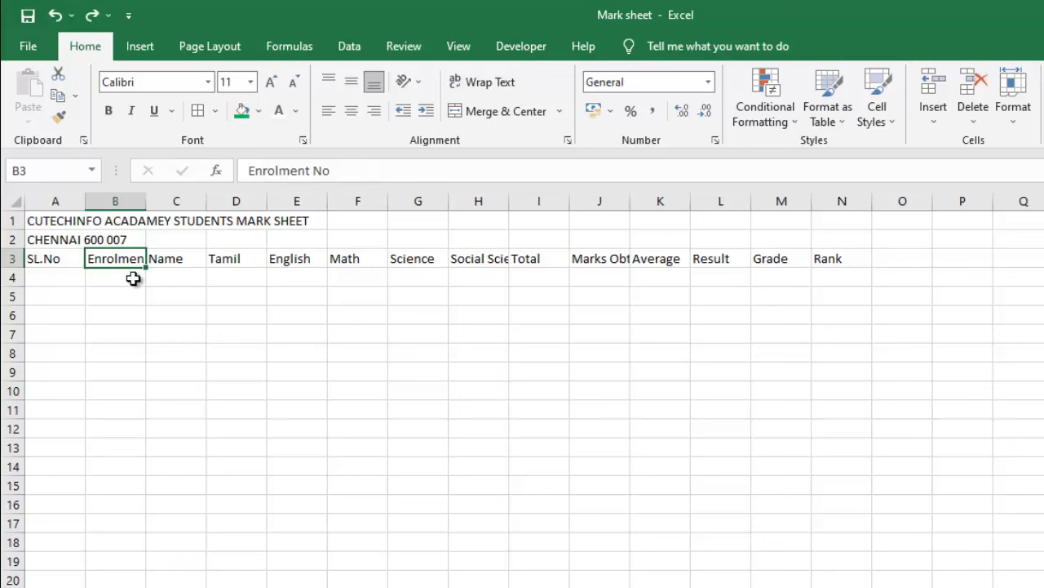
{"action": "double_click", "coordinate": [145, 205]}
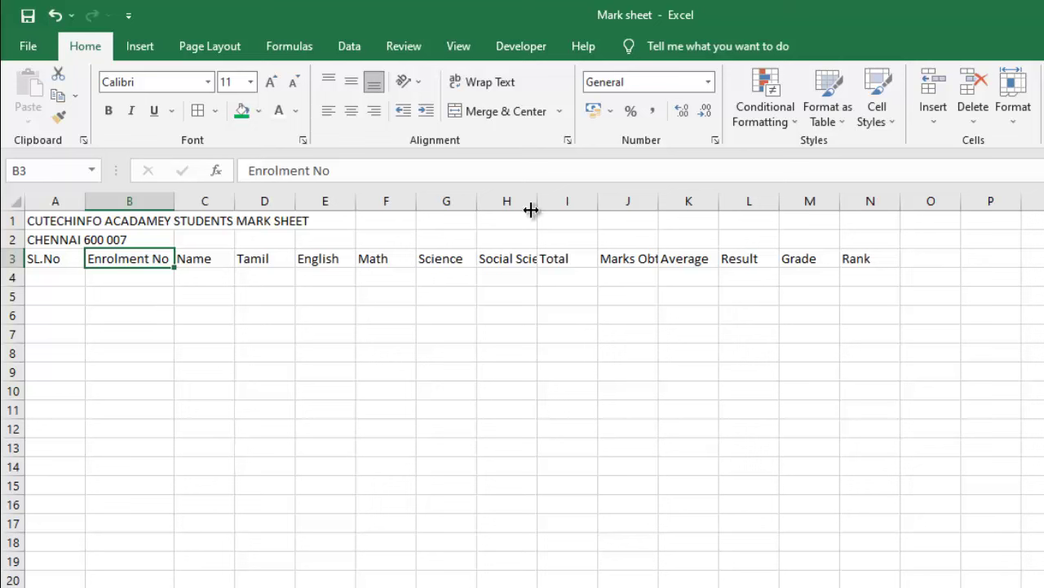
{"action": "left_click_drag", "start_coordinate": [536, 203], "coordinate": [565, 204]}
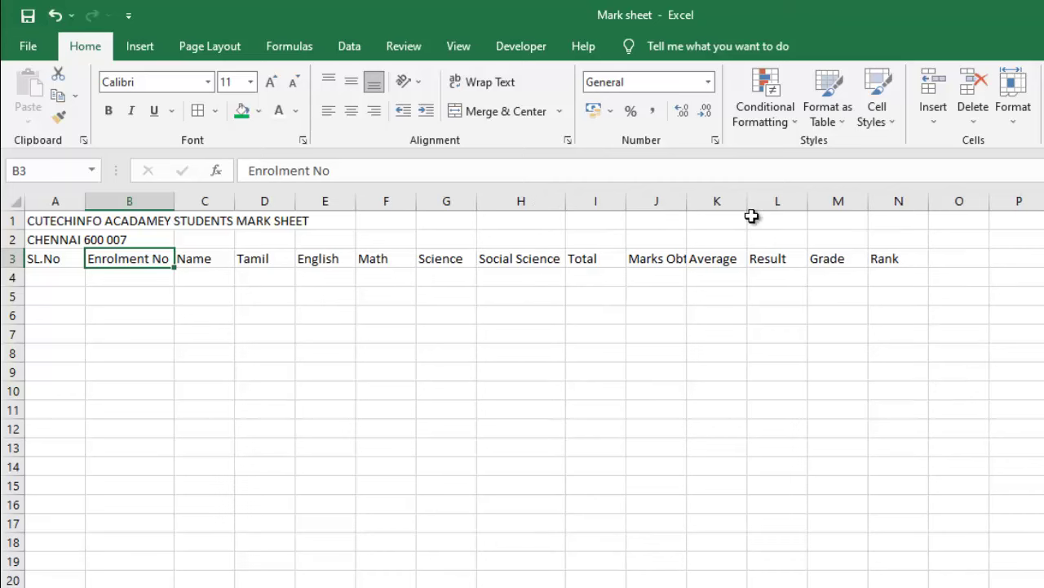
{"action": "left_click_drag", "start_coordinate": [688, 203], "coordinate": [710, 200]}
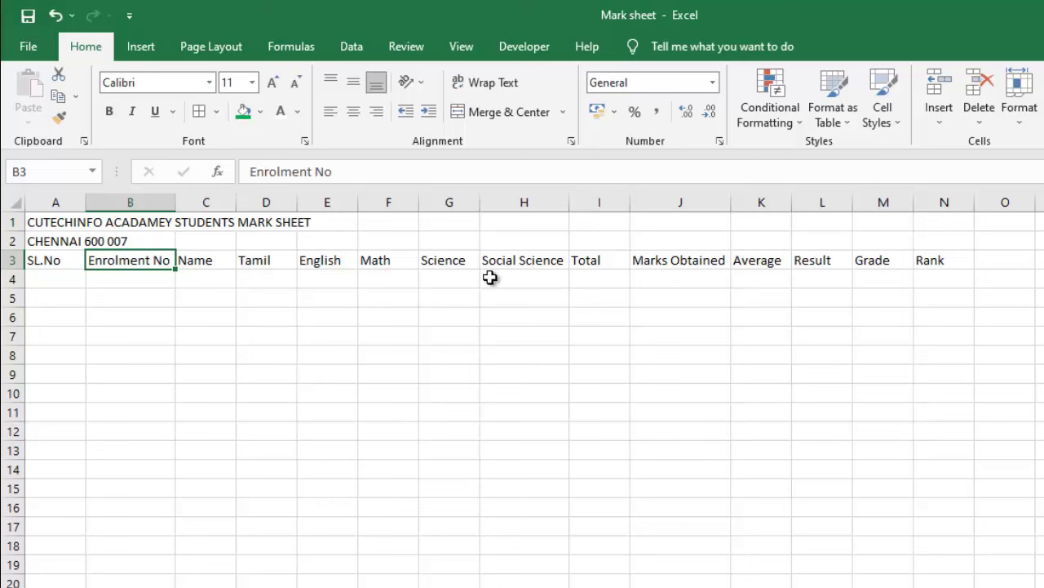
{"action": "left_click", "coordinate": [54, 282]}
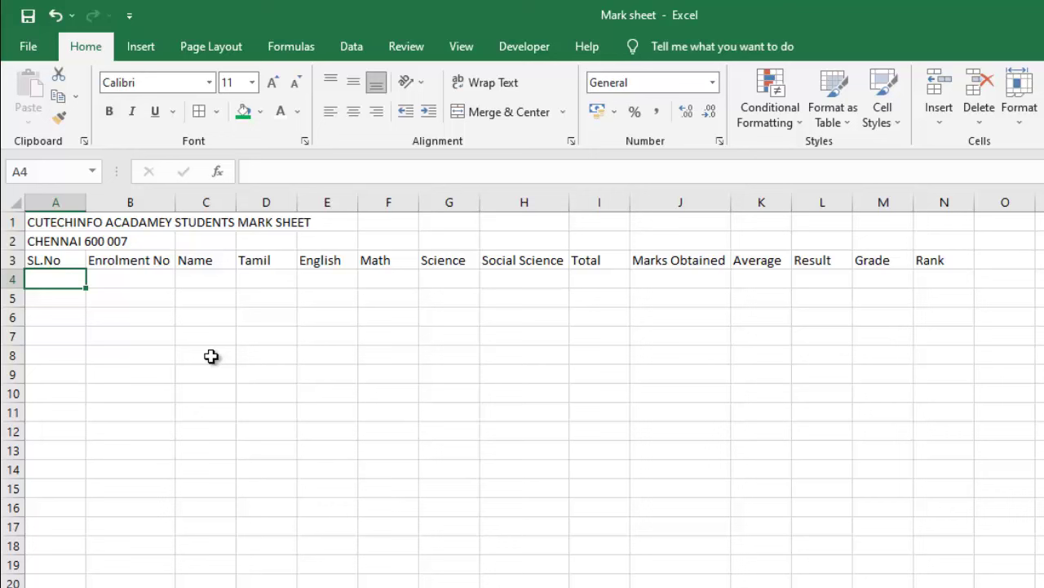
Fill serial numbers starting 1, 2 down column A from A4
{"action": "type", "text": "1"}
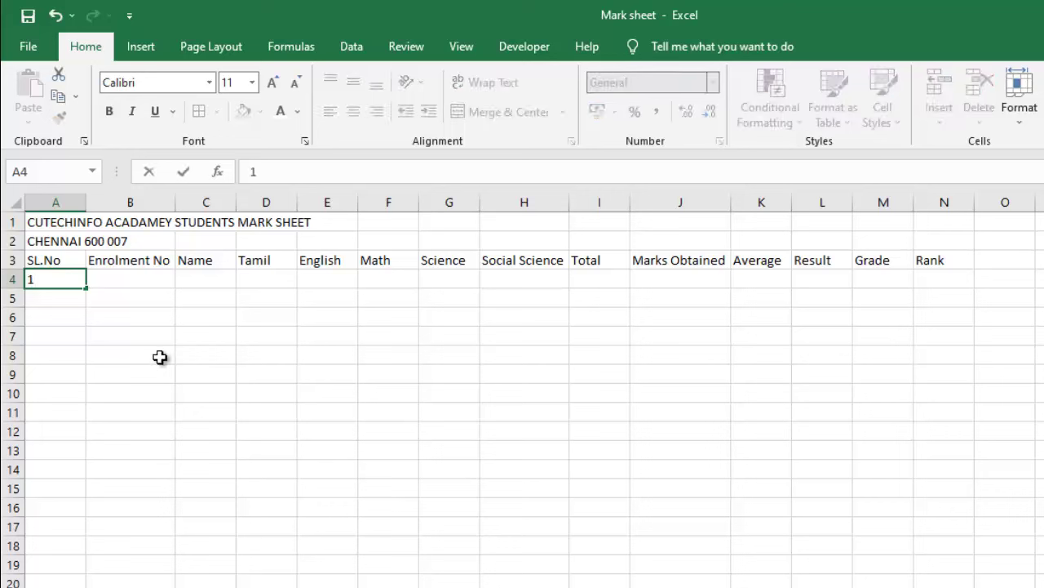
{"action": "key", "text": "Return"}
{"action": "type", "text": "2"}
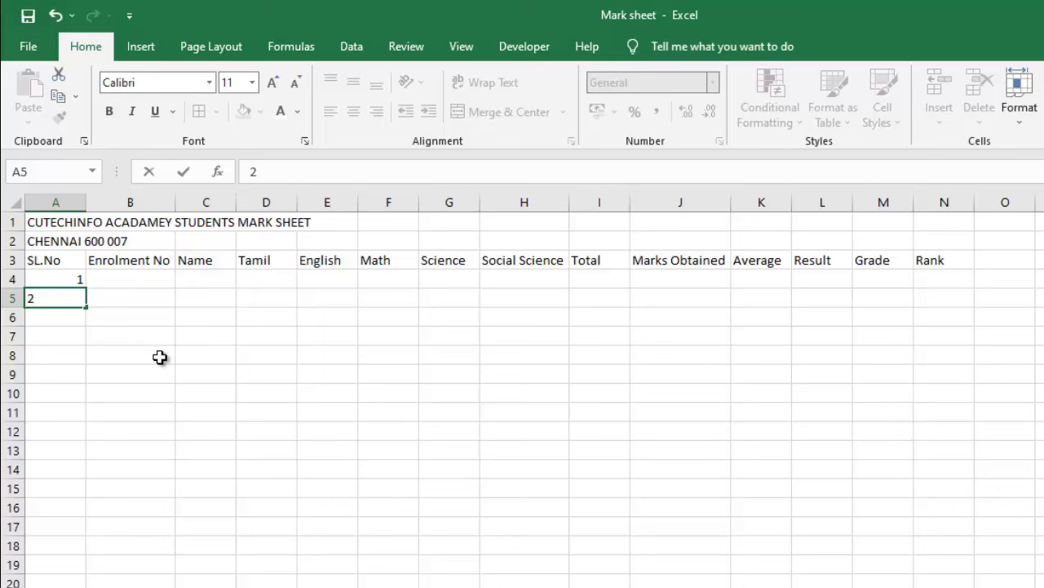
{"action": "key", "text": "Return"}
{"action": "left_click", "coordinate": [75, 281]}
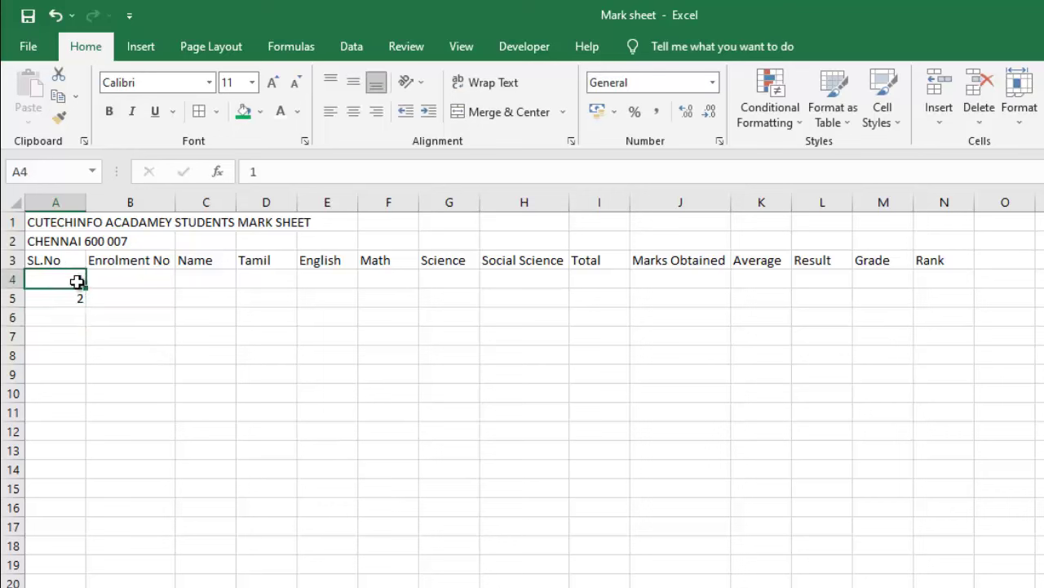
{"action": "left_click_drag", "start_coordinate": [76, 282], "coordinate": [81, 300]}
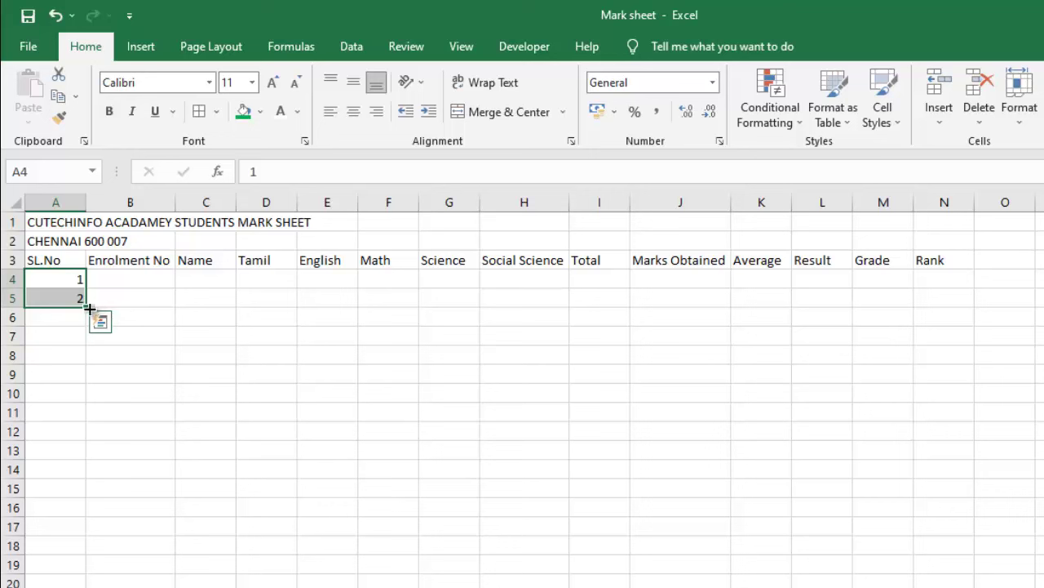
{"action": "left_click_drag", "start_coordinate": [88, 311], "coordinate": [93, 475]}
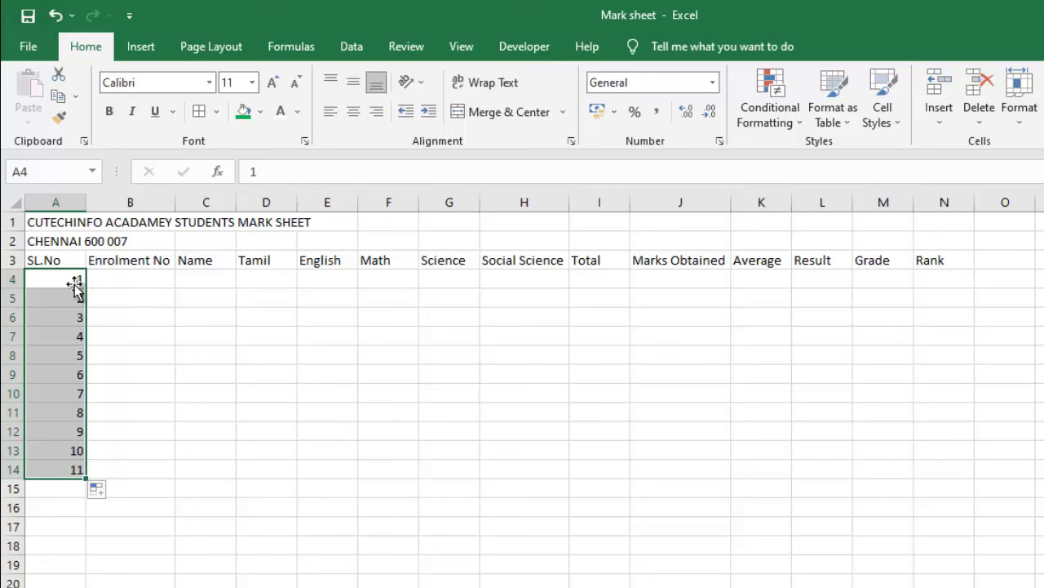
Enter enrolment numbers 4005001 and 4005002 in B4:B5 and select them as the fill pattern
{"action": "left_click", "coordinate": [126, 280]}
{"action": "type", "text": "4005001"}
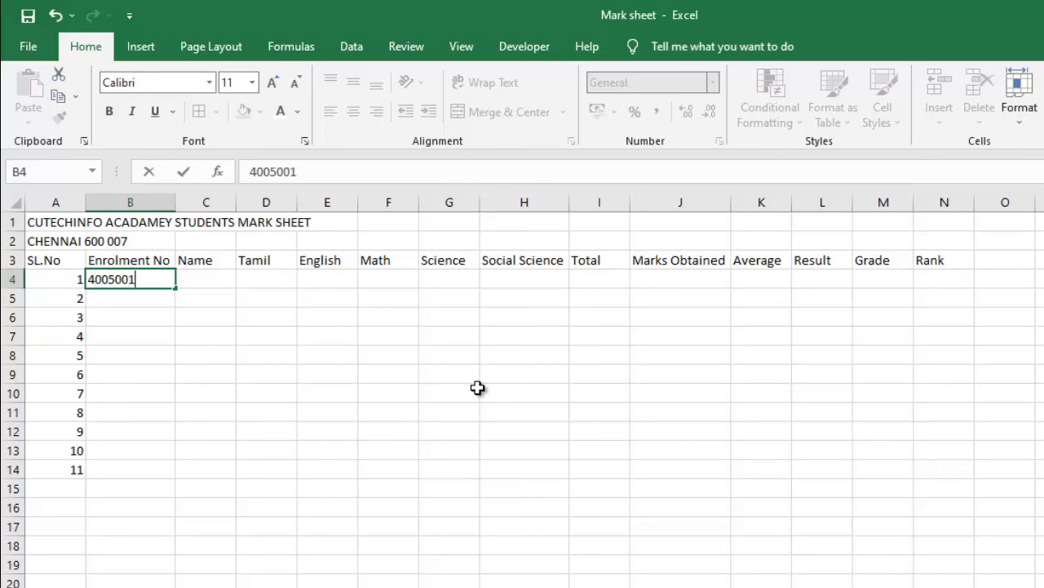
{"action": "key", "text": "ctrl+Return"}
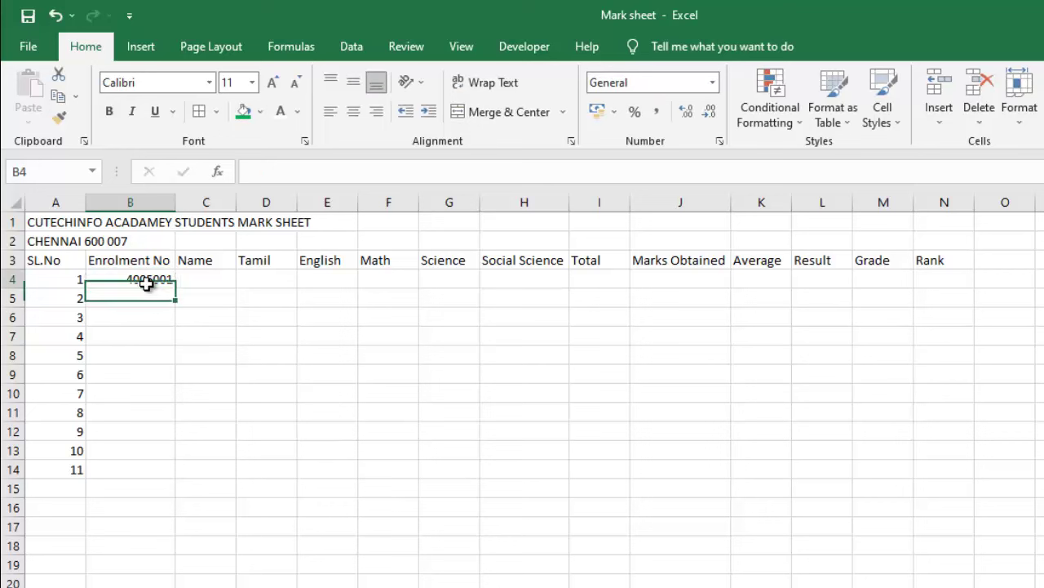
{"action": "key", "text": "ctrl+c"}
{"action": "left_click", "coordinate": [142, 302]}
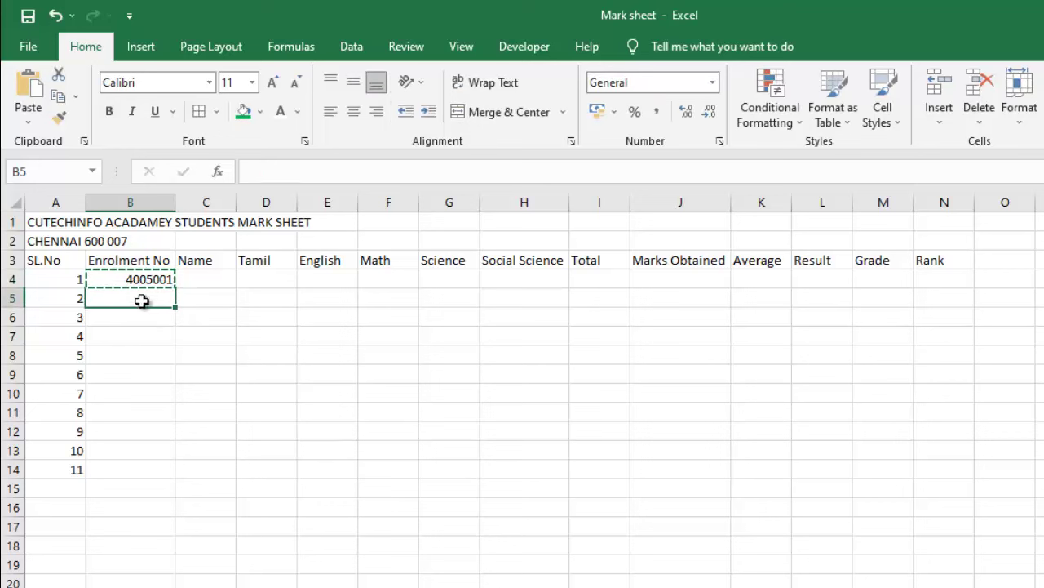
{"action": "key", "text": "ctrl+v"}
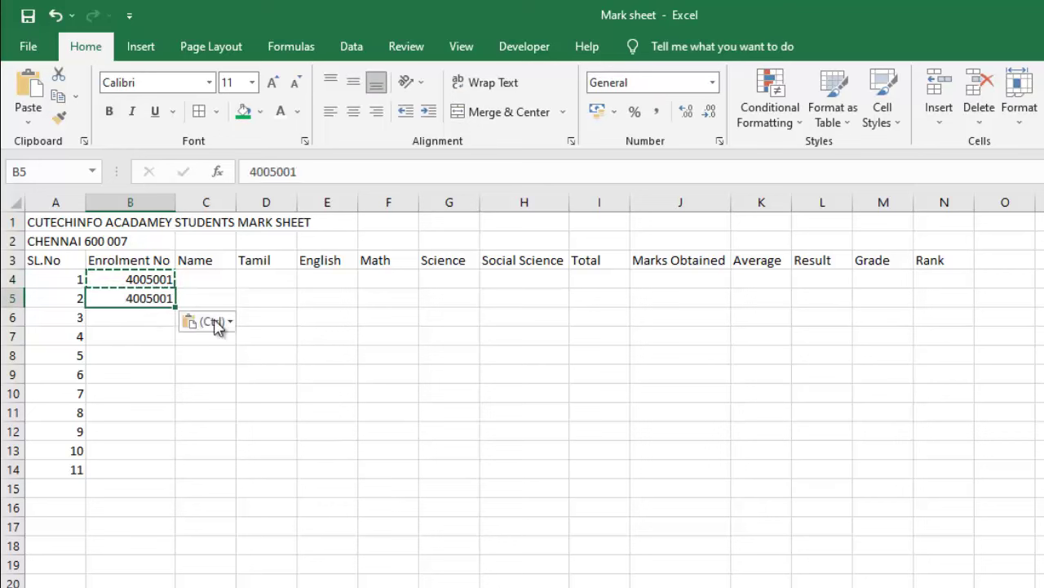
{"action": "double_click", "coordinate": [167, 299]}
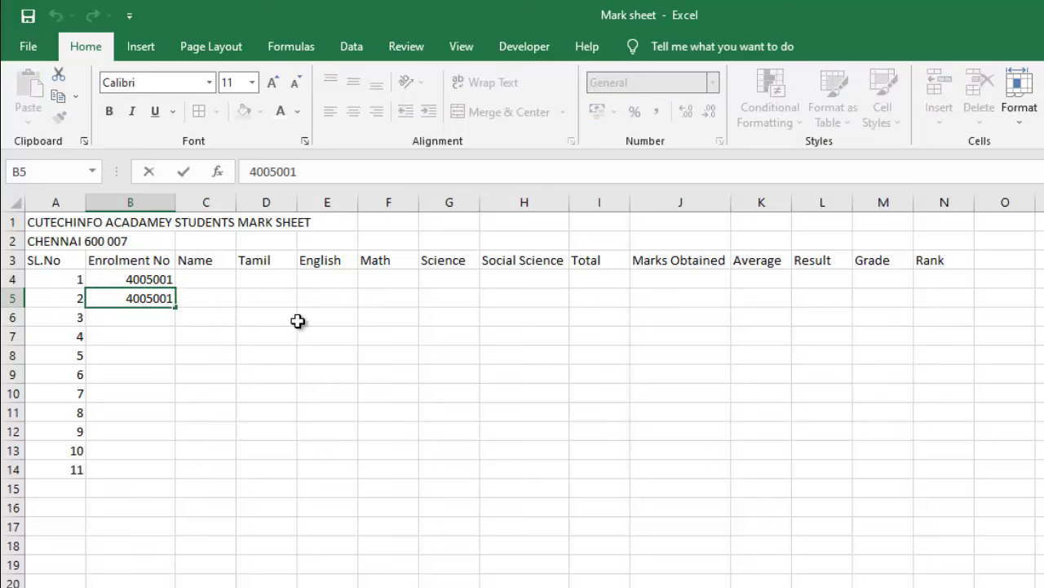
{"action": "key", "text": "BackSpace"}
{"action": "key", "text": "Return"}
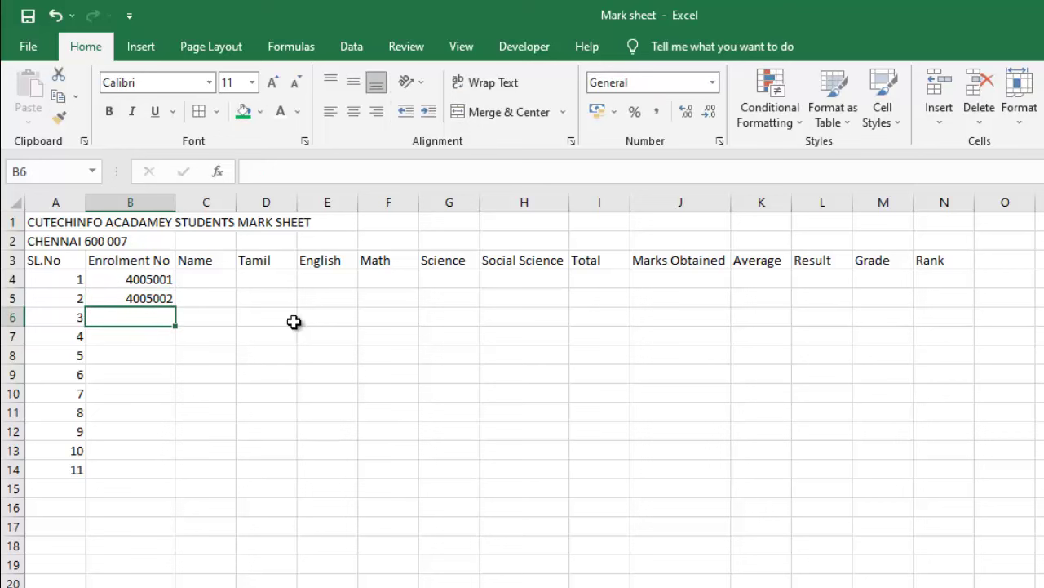
{"action": "left_click_drag", "start_coordinate": [164, 280], "coordinate": [193, 478]}
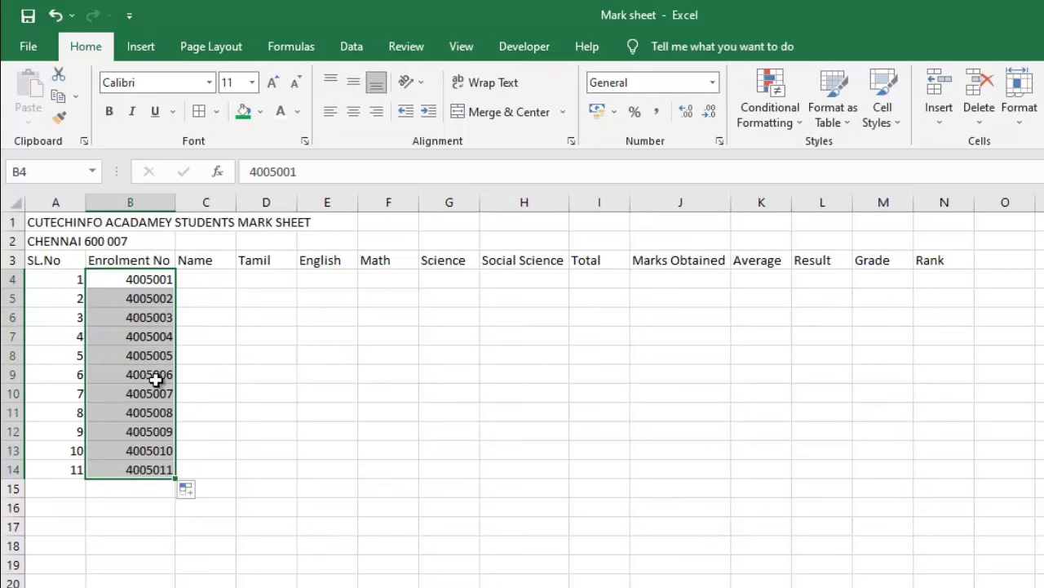
Type the eleven student names into C4:C14
{"action": "left_click", "coordinate": [266, 393]}
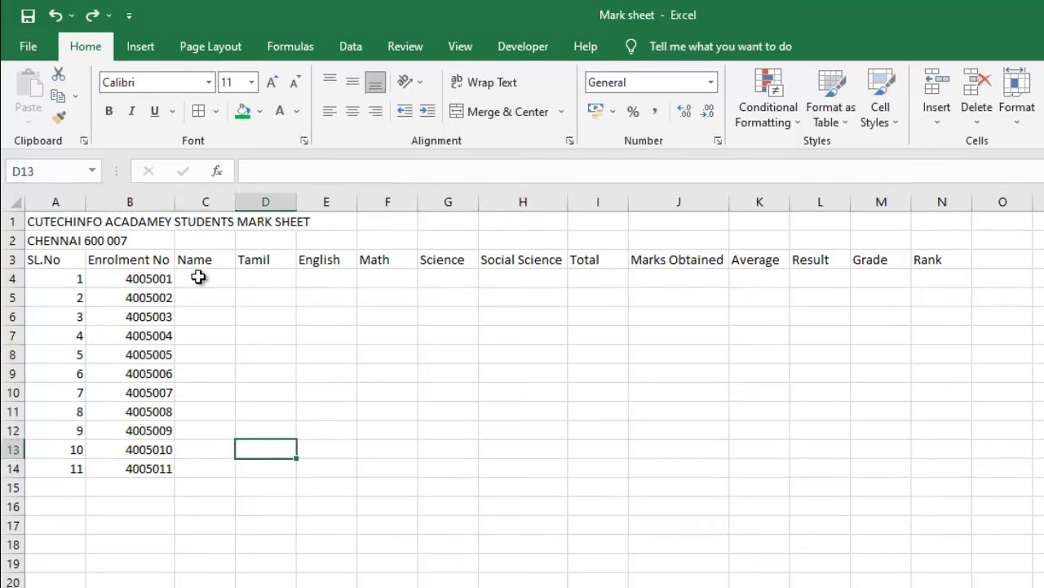
{"action": "left_click", "coordinate": [201, 277]}
{"action": "type", "text": "Anish"}
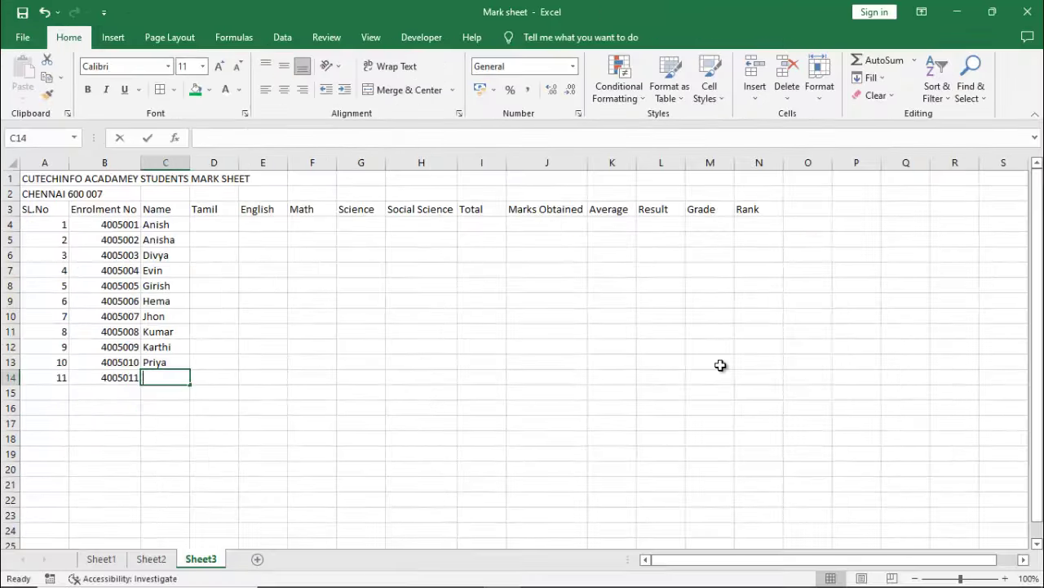
{"action": "type", "text": "Suji"}
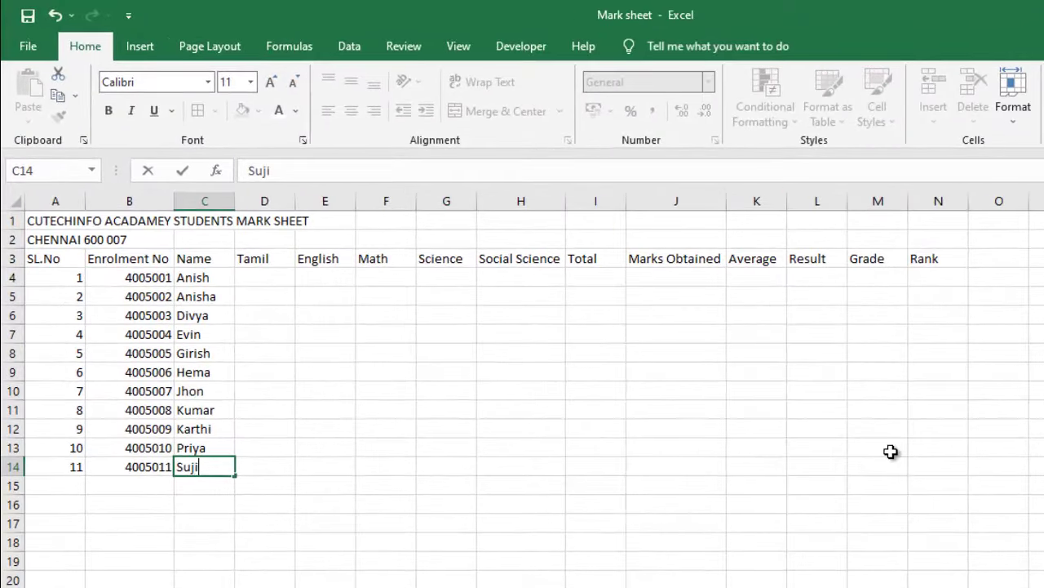
{"action": "key", "text": "Return"}
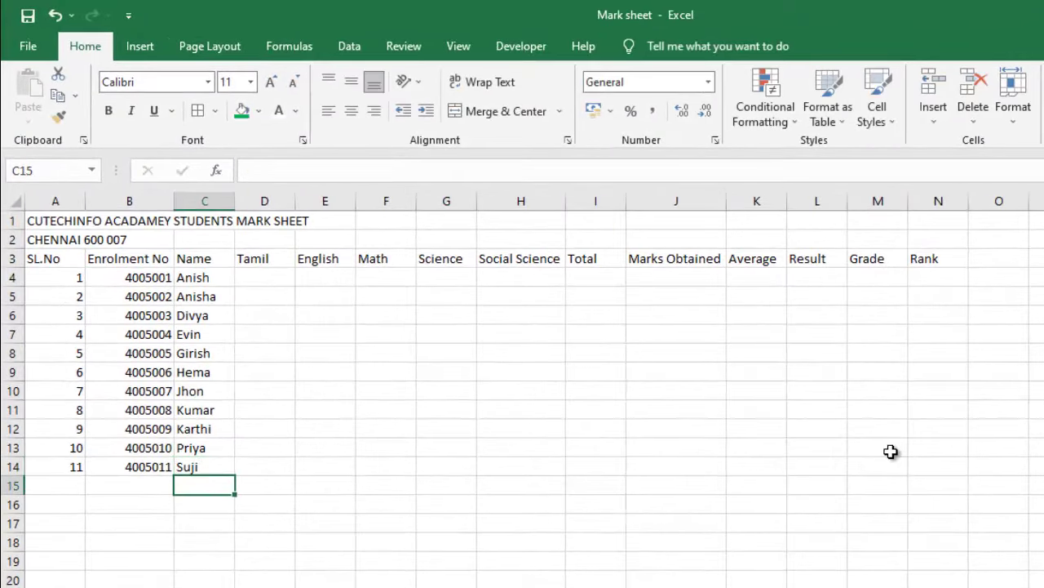
{"action": "left_click", "coordinate": [267, 455]}
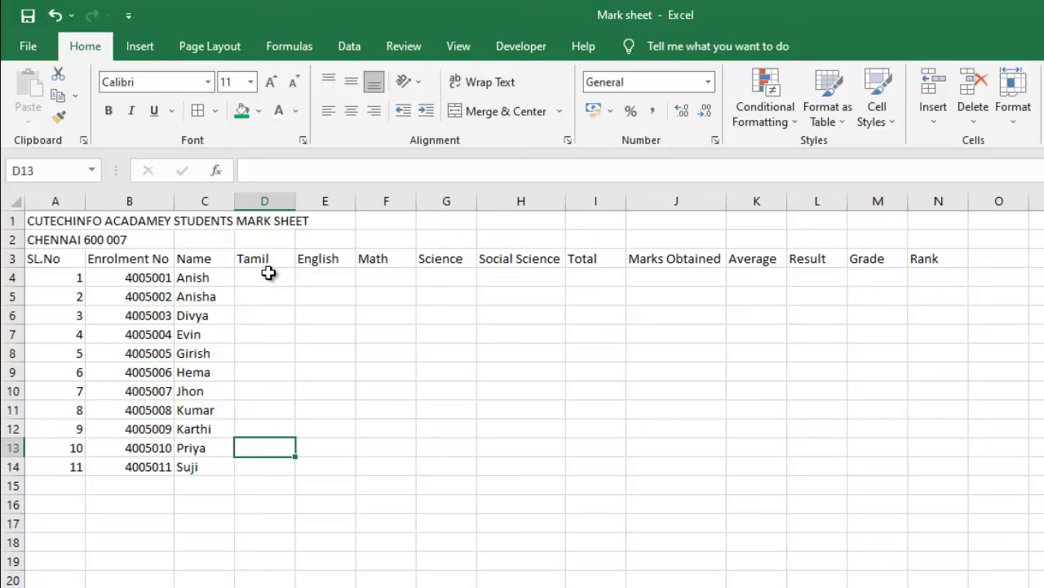
Enter each student's Tamil, English, Math, Science and Social Science marks across D4:H14
{"action": "left_click", "coordinate": [268, 274]}
{"action": "type", "text": "55"}
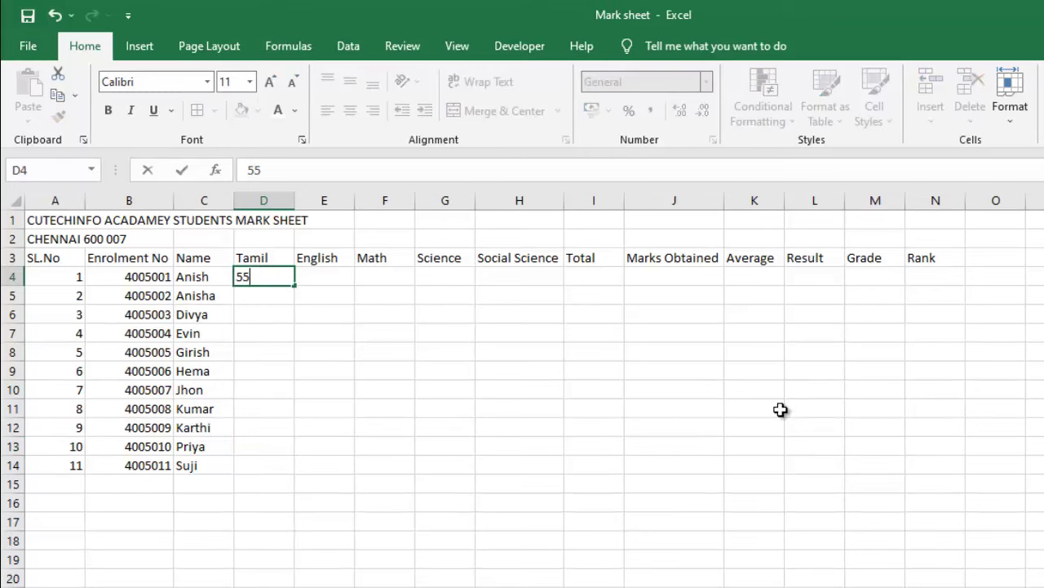
{"action": "key", "text": "Tab"}
{"action": "type", "text": "78"}
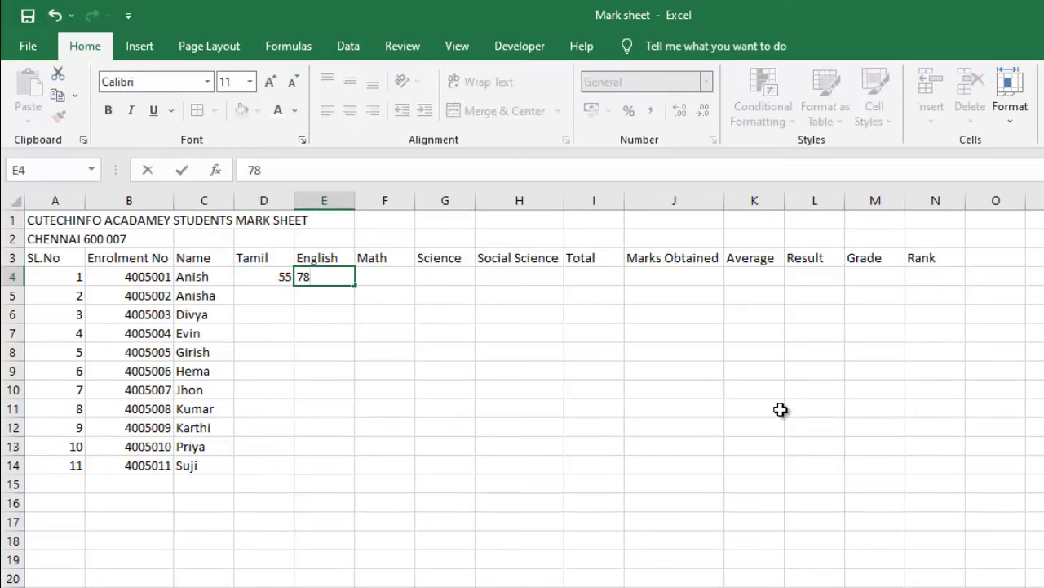
{"action": "key", "text": "Tab"}
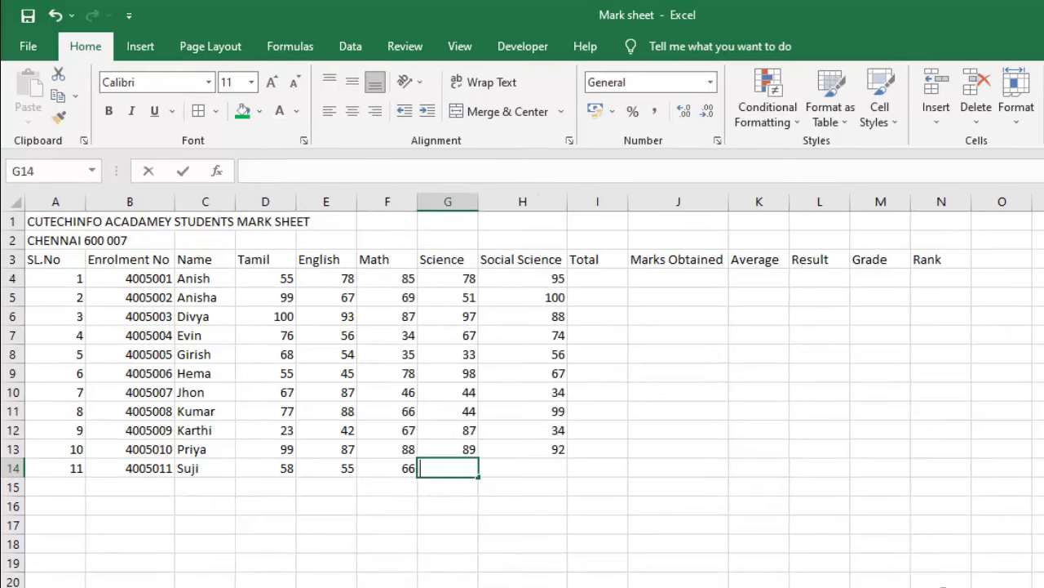
{"action": "type", "text": "76"}
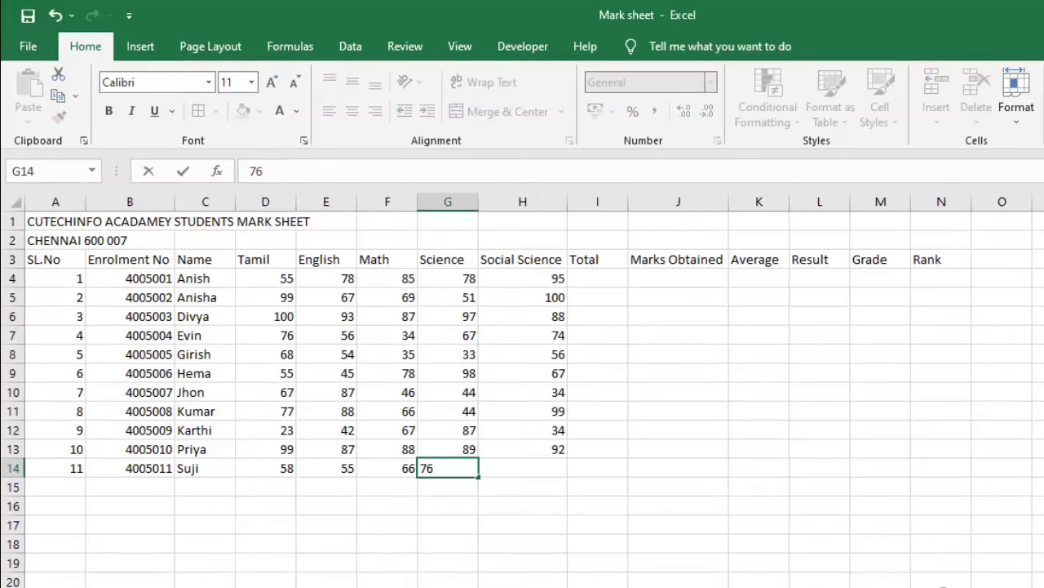
{"action": "key", "text": "Tab"}
{"action": "type", "text": "7"}
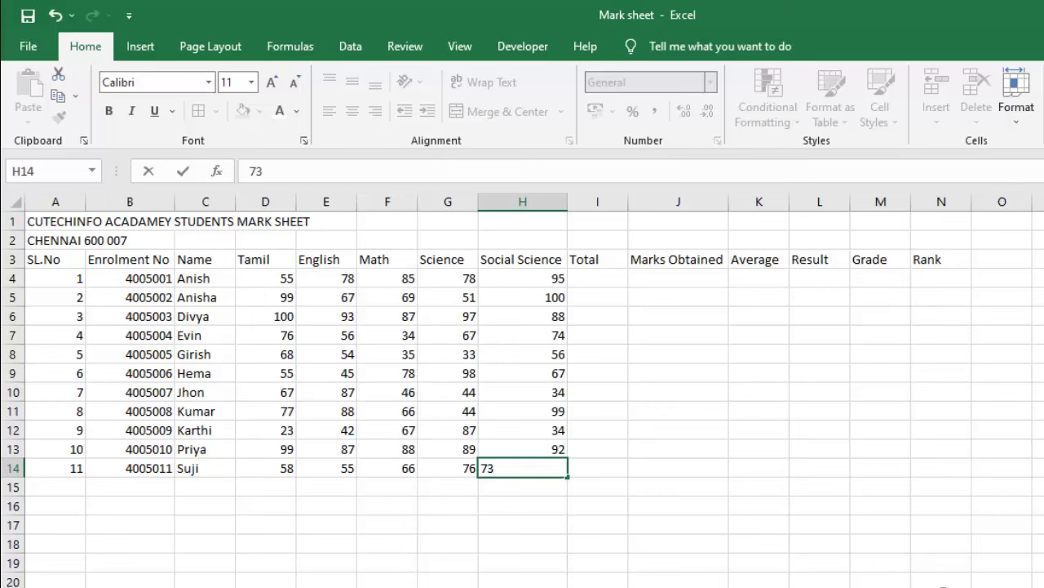
{"action": "key", "text": "Return"}
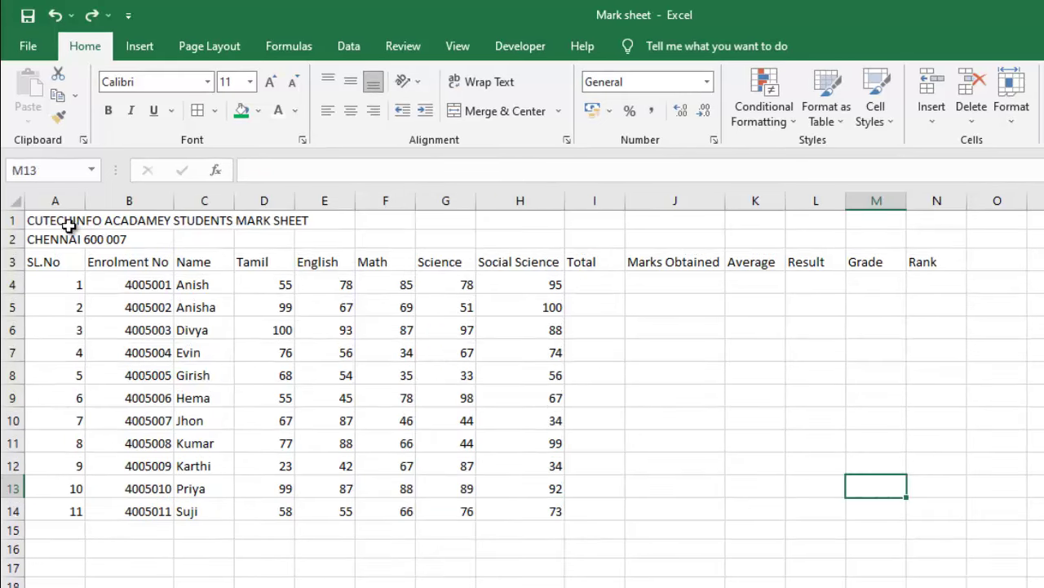
Apply All Borders to A1:N14 and Merge & Center rows 1 and 2 across A–N
{"action": "left_click_drag", "start_coordinate": [50, 221], "coordinate": [934, 509]}
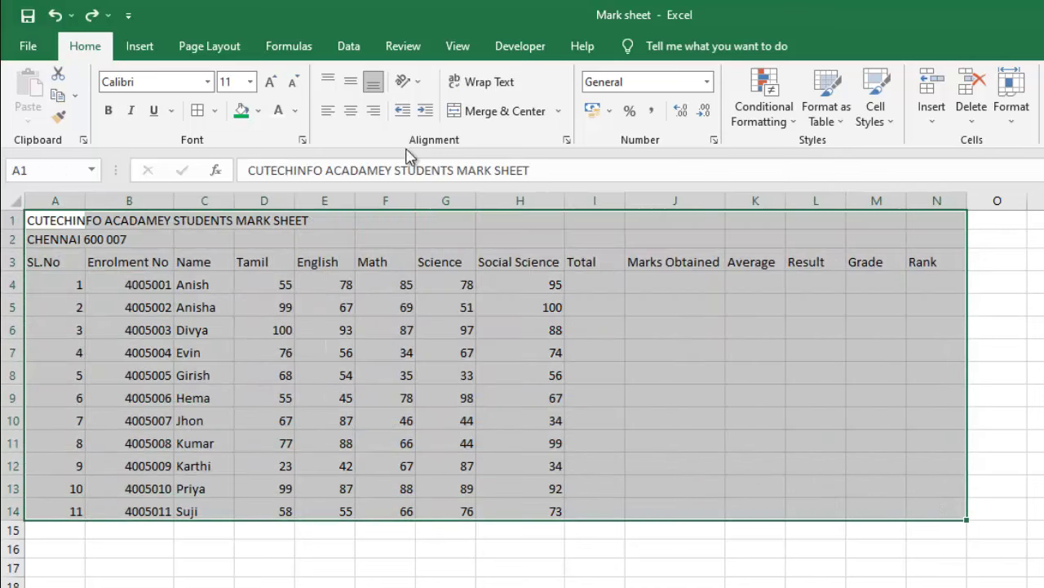
{"action": "left_click", "coordinate": [214, 111]}
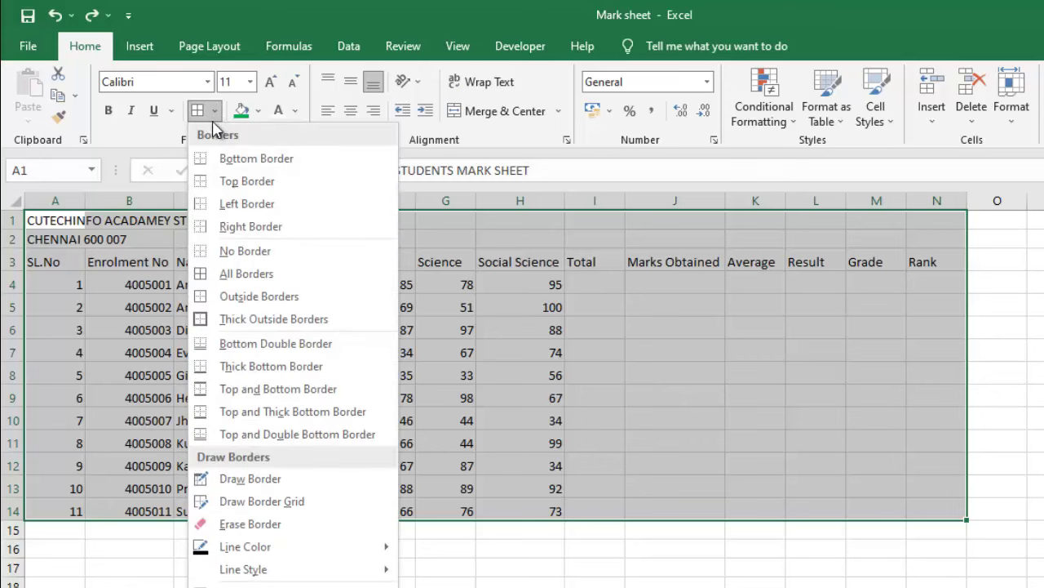
{"action": "left_click", "coordinate": [235, 274]}
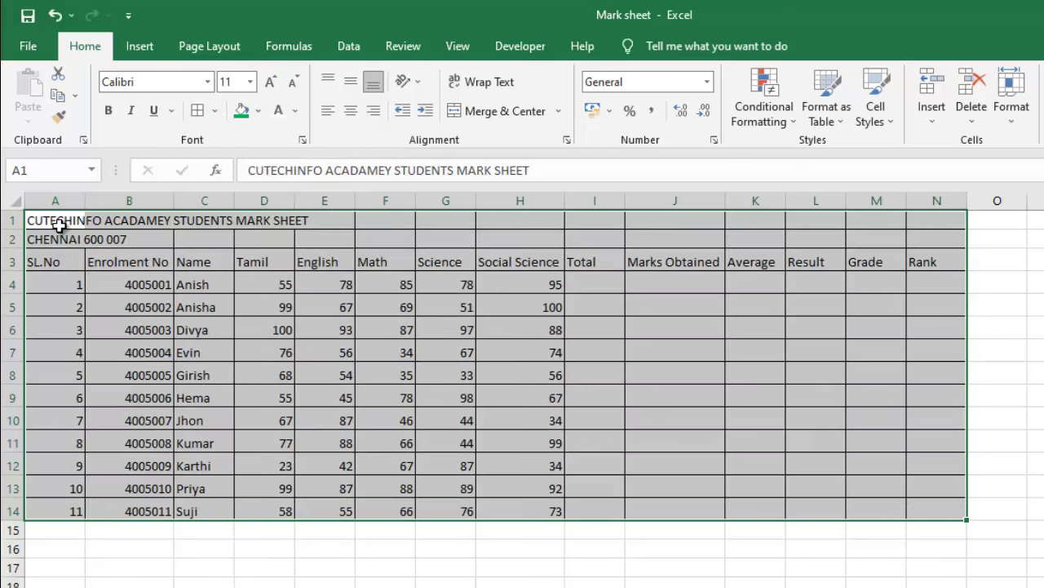
{"action": "left_click_drag", "start_coordinate": [63, 226], "coordinate": [942, 217]}
{"action": "left_click", "coordinate": [485, 115]}
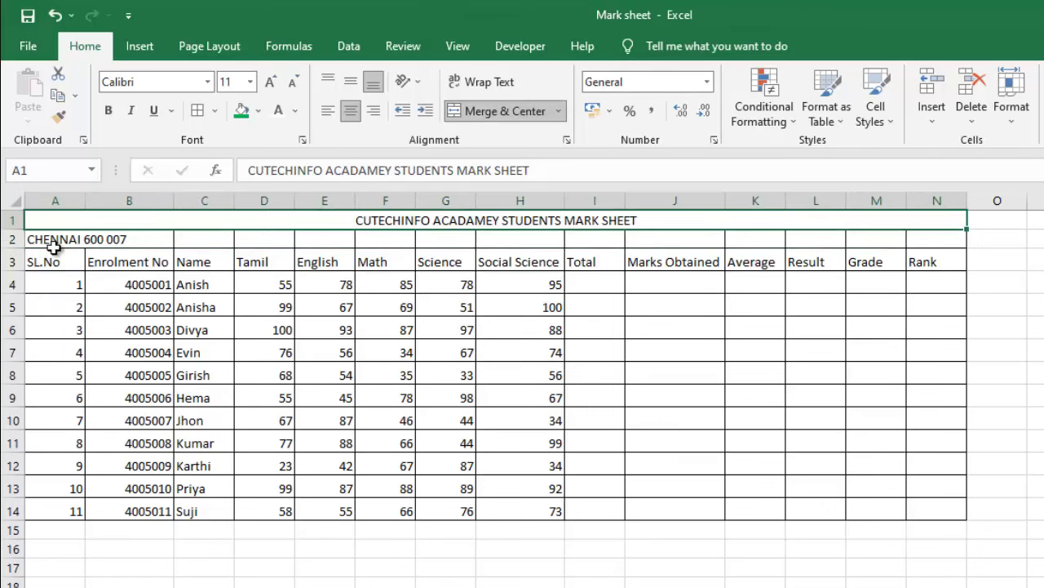
{"action": "left_click_drag", "start_coordinate": [49, 238], "coordinate": [926, 208]}
{"action": "left_click", "coordinate": [506, 111]}
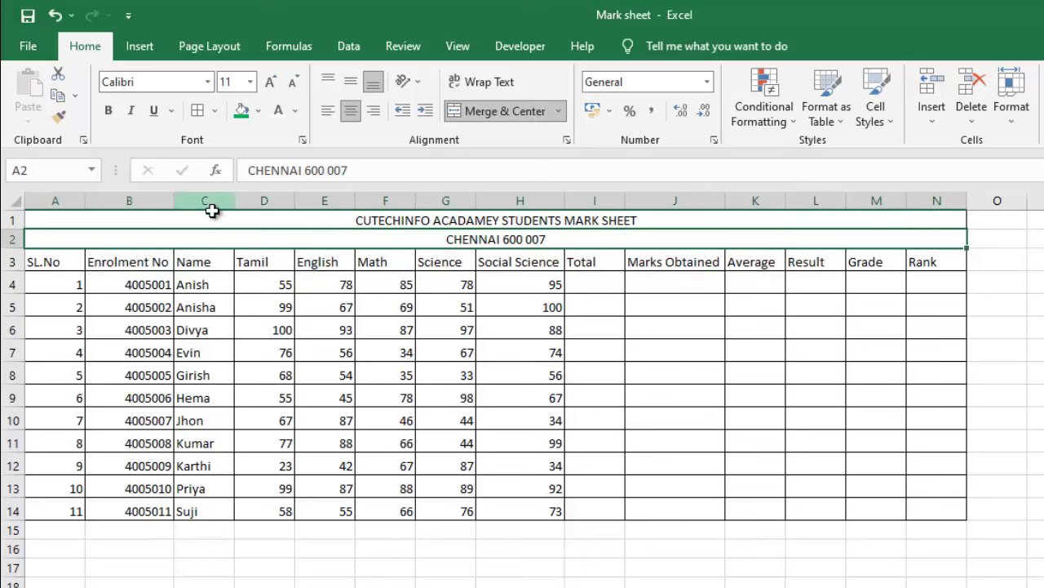
Set both title rows to 16-point Times New Roman
{"action": "left_click_drag", "start_coordinate": [186, 217], "coordinate": [334, 239]}
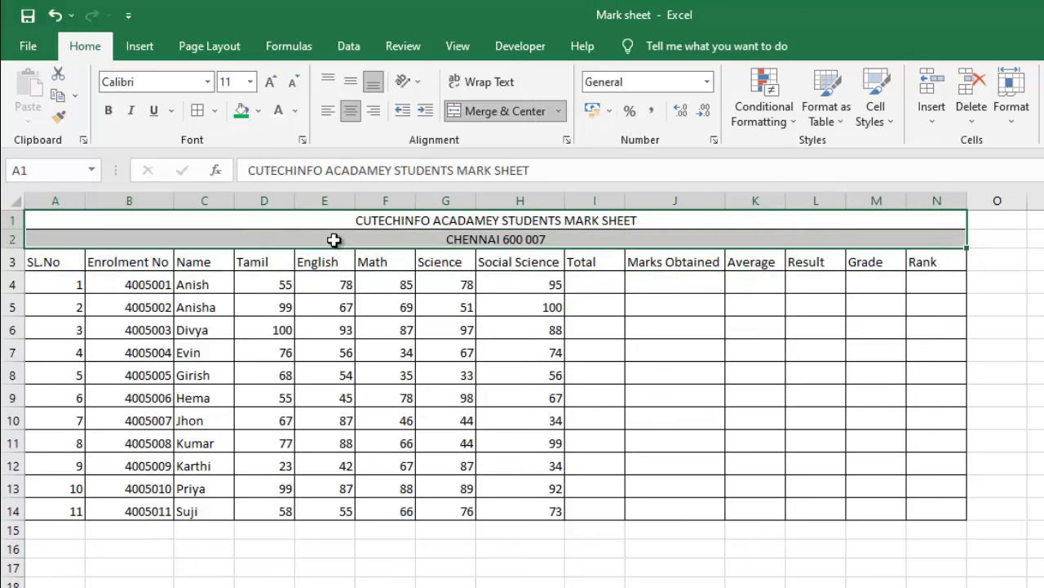
{"action": "left_click", "coordinate": [271, 84]}
{"action": "left_click", "coordinate": [271, 83]}
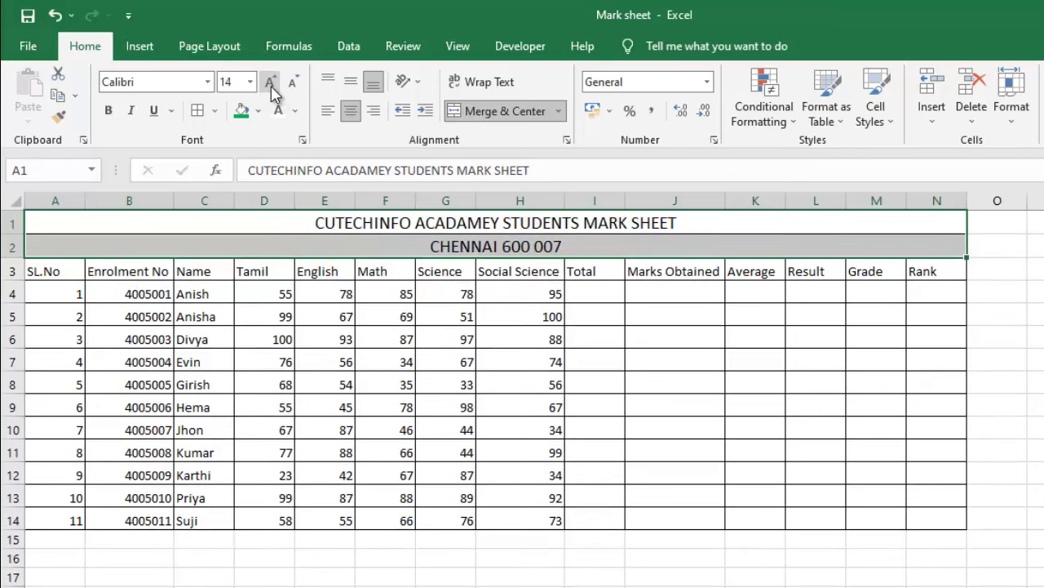
{"action": "left_click", "coordinate": [271, 83]}
{"action": "left_click", "coordinate": [172, 81]}
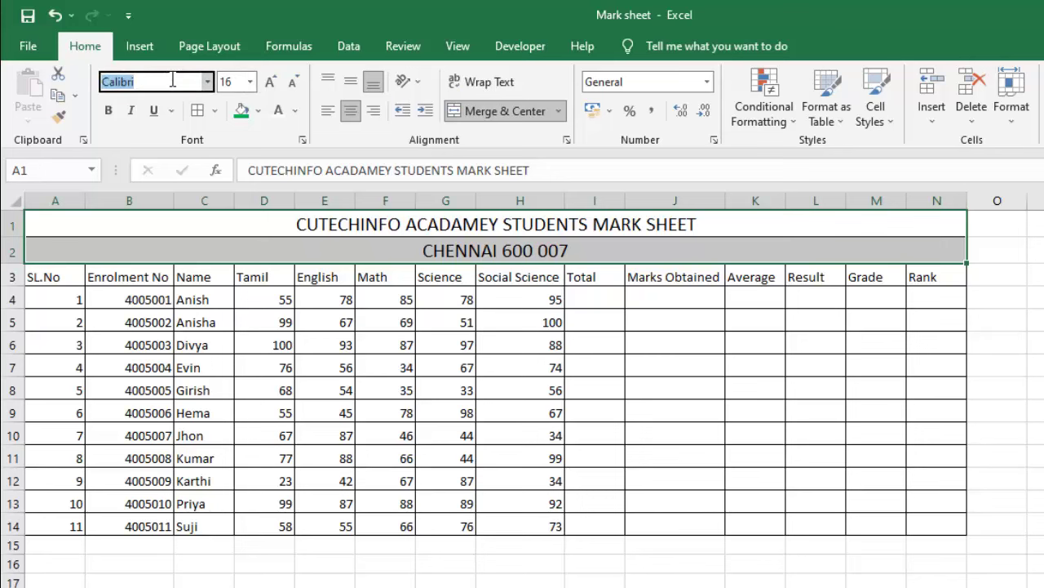
{"action": "type", "text": "Times New Roman"}
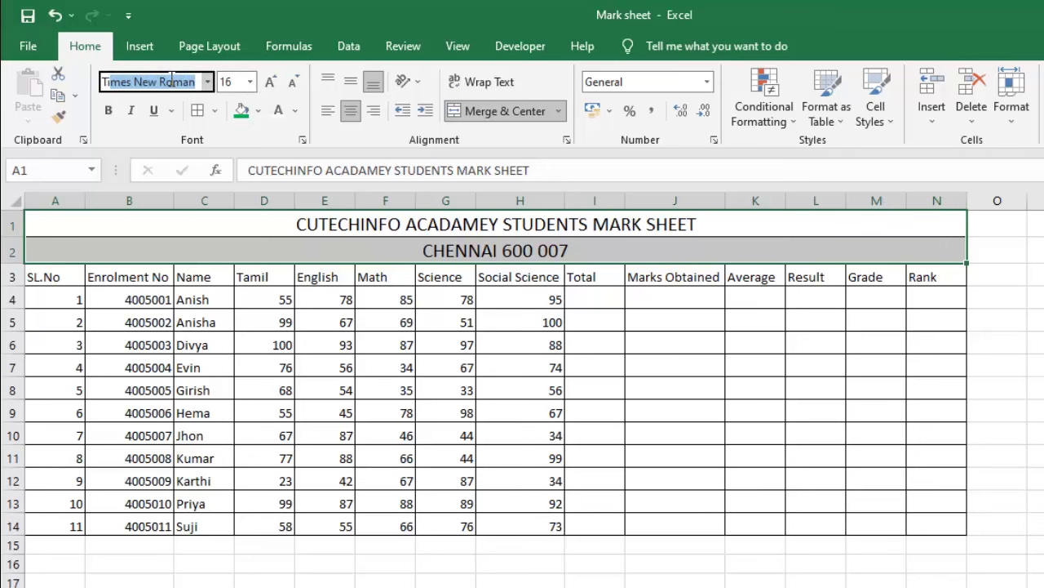
{"action": "key", "text": "Return"}
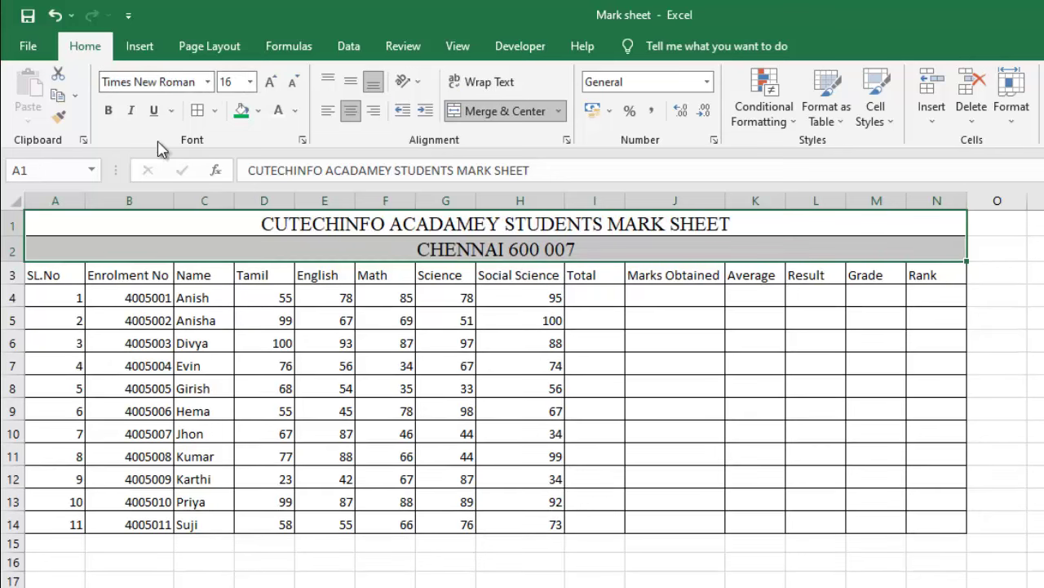
Bold the title rows, enlarge the main title to 18 and fill it dark blue
{"action": "left_click", "coordinate": [108, 111]}
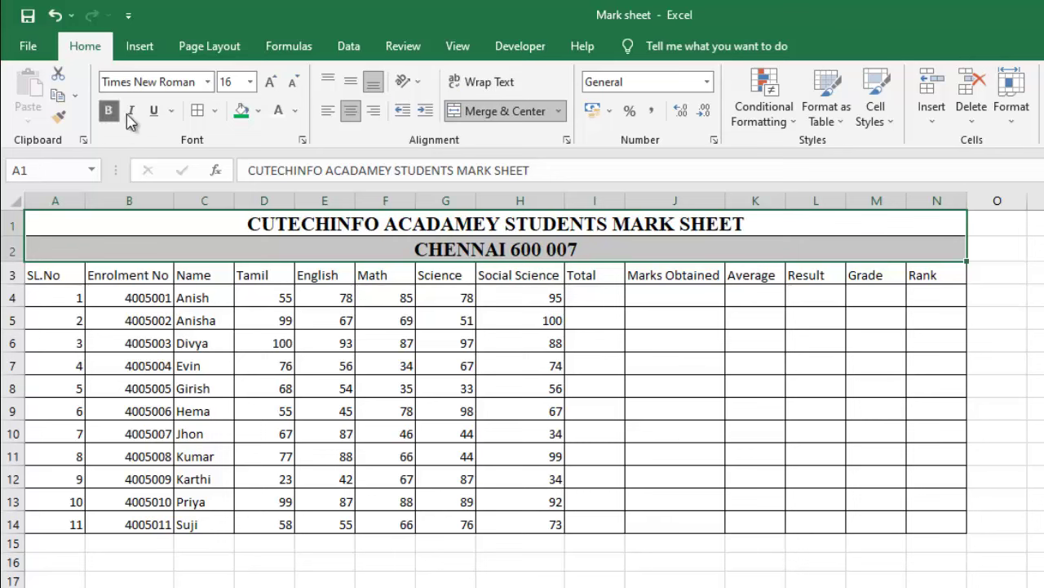
{"action": "left_click", "coordinate": [300, 230]}
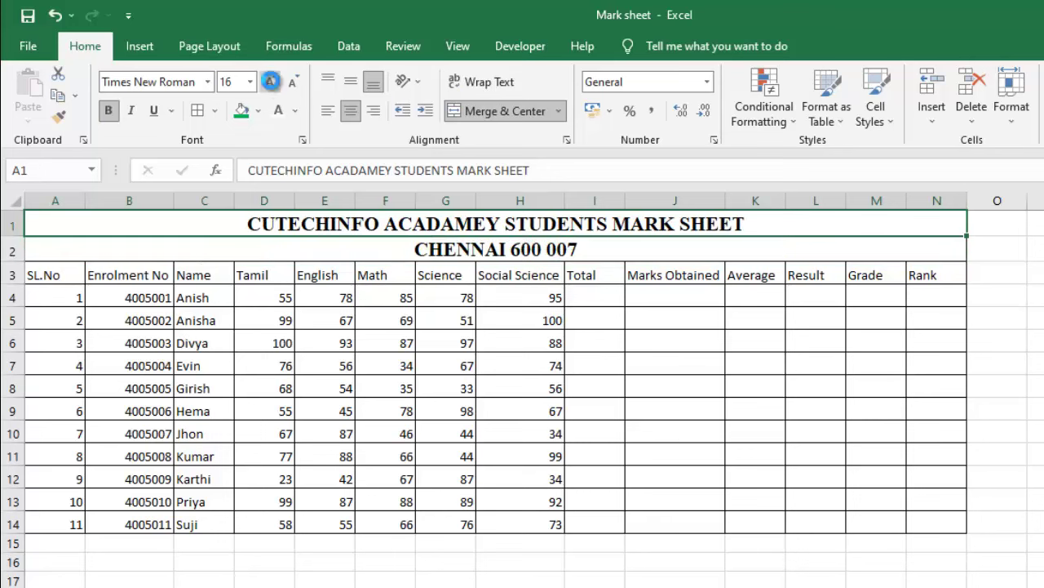
{"action": "left_click", "coordinate": [270, 81]}
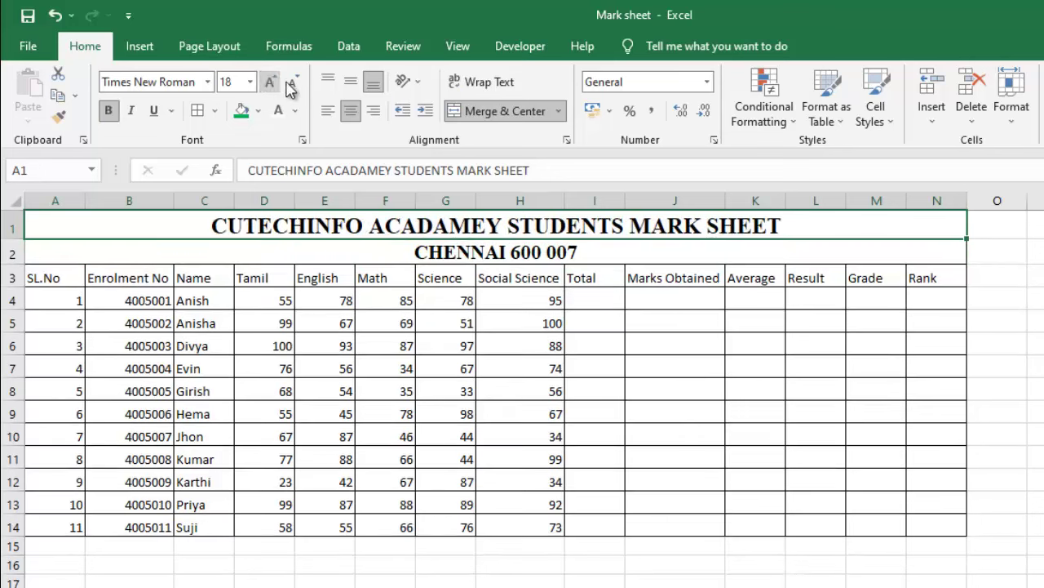
{"action": "left_click", "coordinate": [258, 114]}
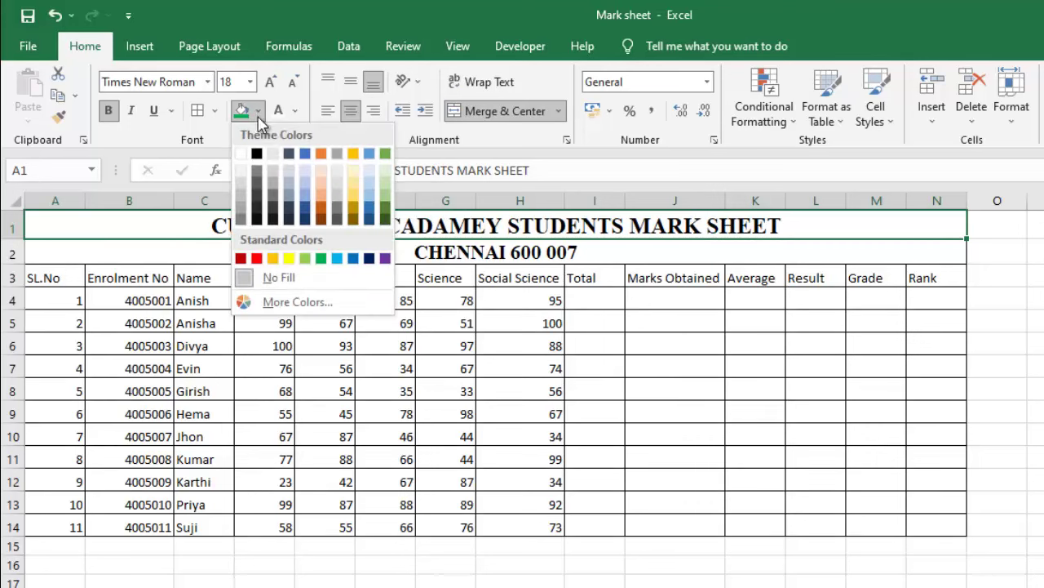
{"action": "left_click", "coordinate": [369, 259]}
Fill the CHENNAI 600 007 row green and make both title rows' text white
{"action": "left_click", "coordinate": [423, 252]}
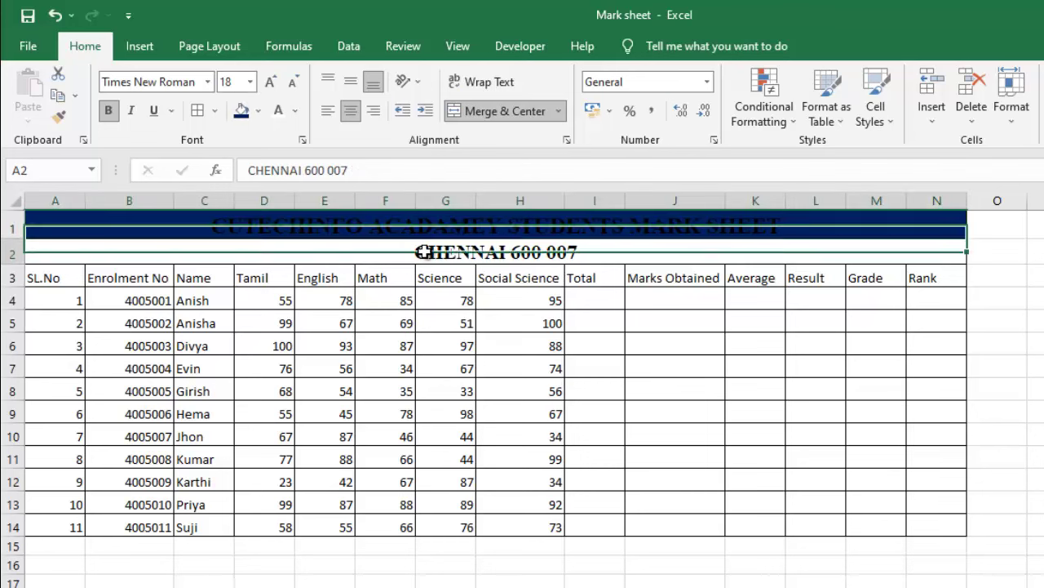
{"action": "left_click", "coordinate": [259, 113]}
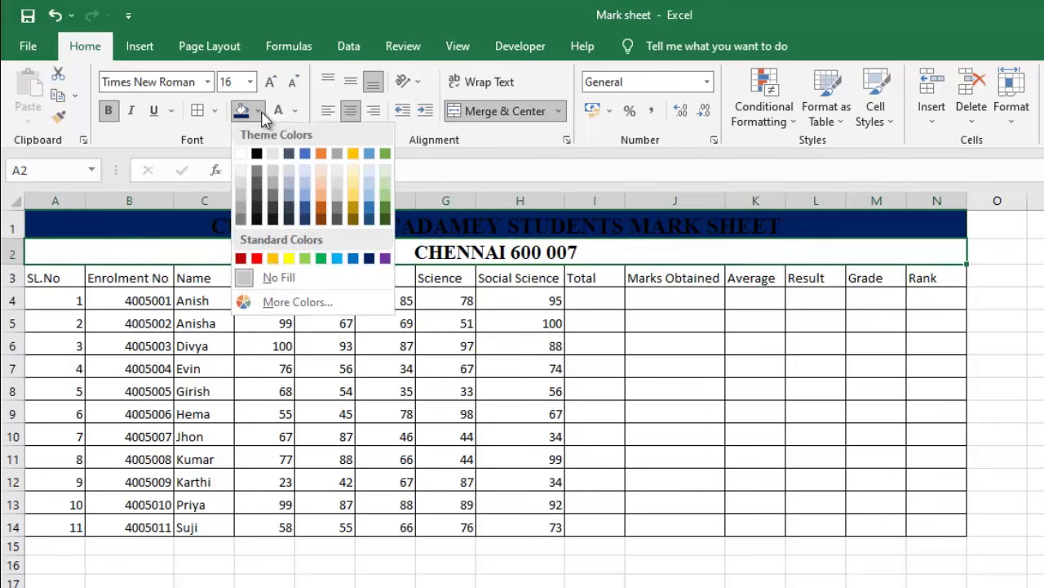
{"action": "left_click", "coordinate": [323, 260]}
{"action": "left_click_drag", "start_coordinate": [197, 229], "coordinate": [276, 247]}
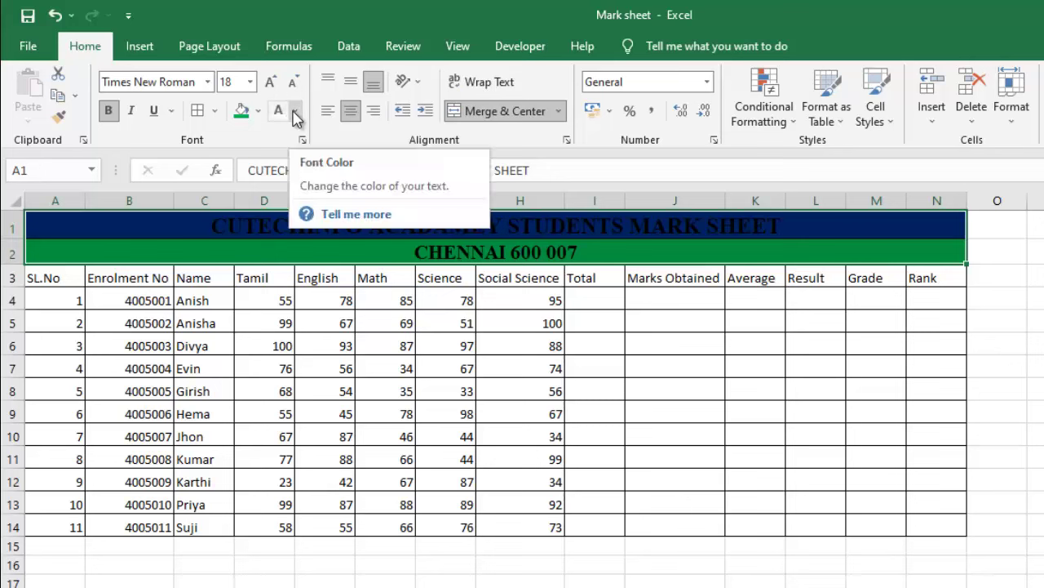
{"action": "left_click", "coordinate": [296, 114]}
{"action": "left_click", "coordinate": [280, 173]}
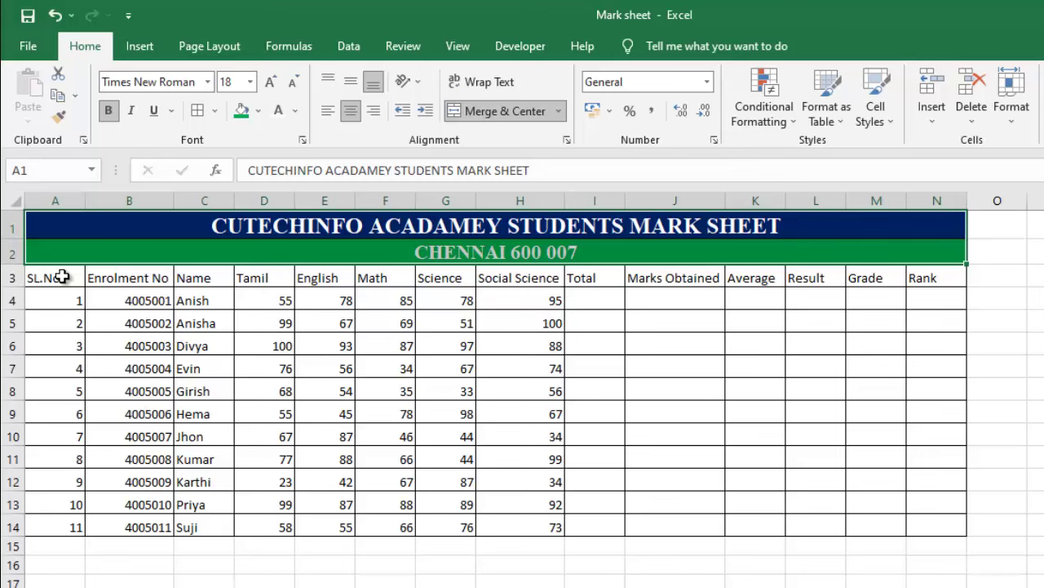
Make the row 3 headings bold at size 12 and autofit column B to Enrolment No
{"action": "mouse_move", "coordinate": [62, 277]}
{"action": "left_mouse_down"}
{"action": "mouse_move", "coordinate": [447, 290]}
{"action": "mouse_move", "coordinate": [922, 275]}
{"action": "mouse_move", "coordinate": [904, 274]}
{"action": "left_mouse_up"}
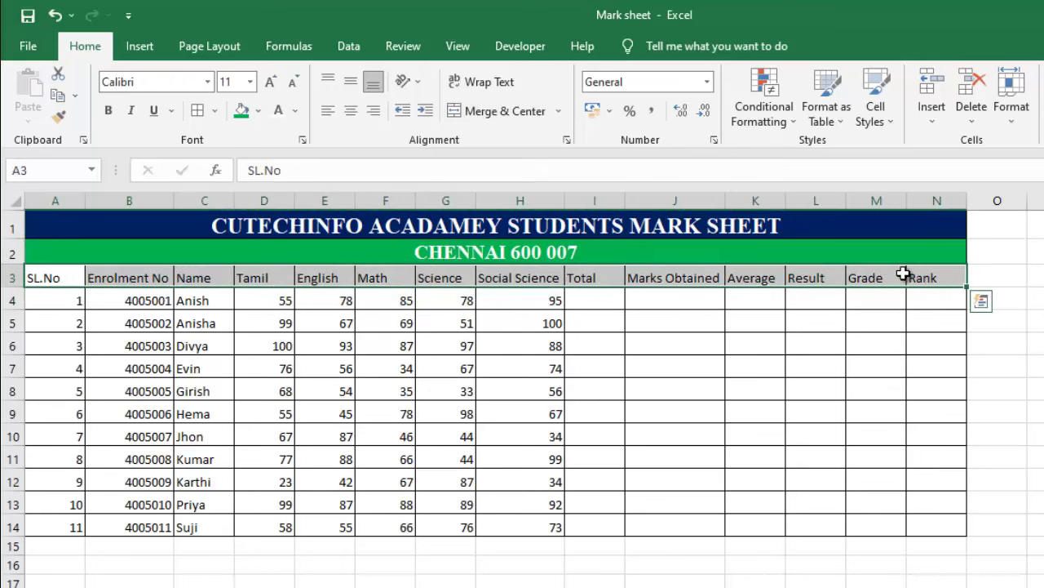
{"action": "left_click", "coordinate": [271, 82]}
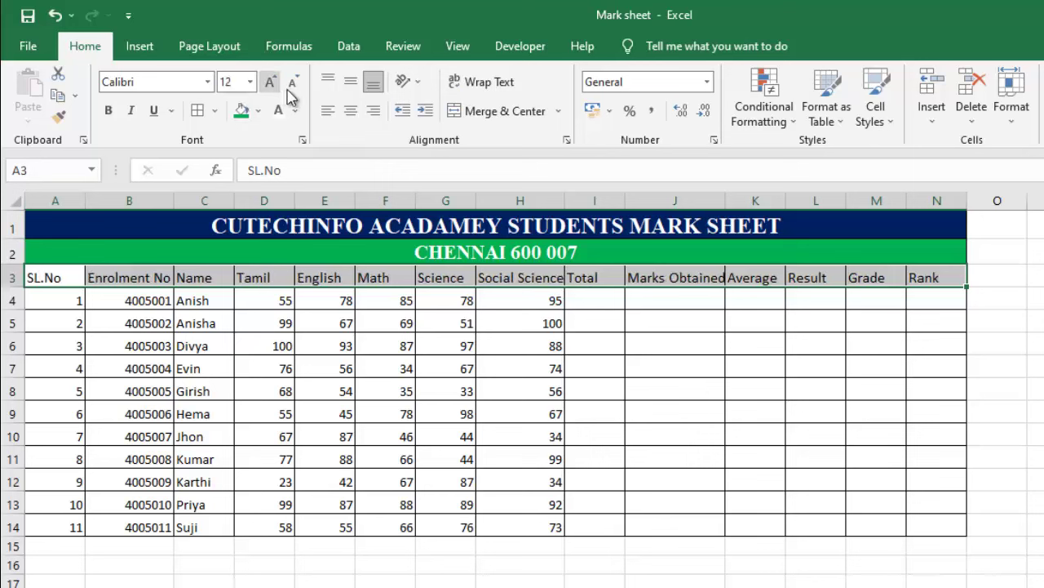
{"action": "left_click", "coordinate": [148, 133]}
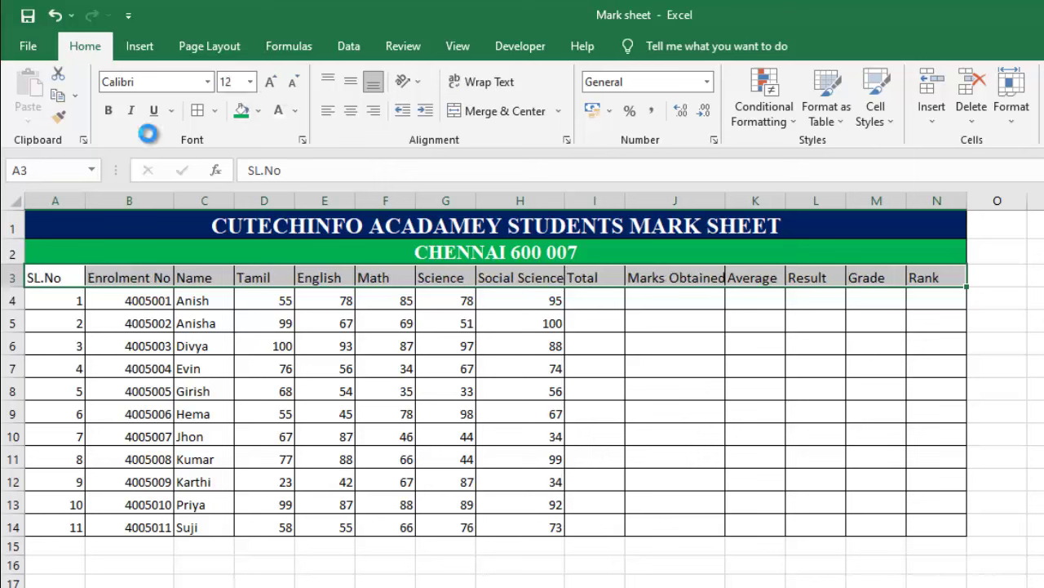
{"action": "key", "text": "ctrl+b"}
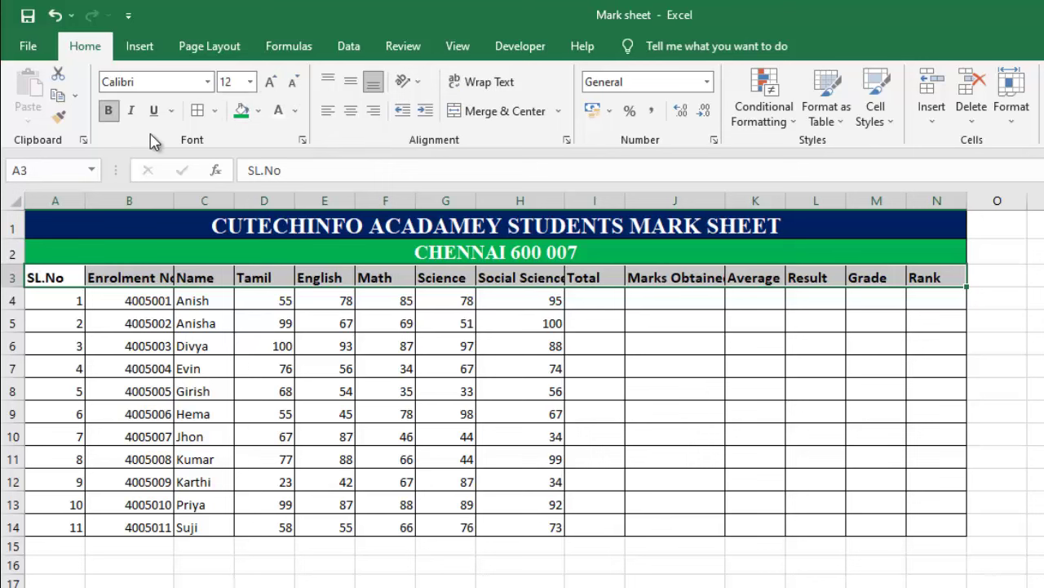
{"action": "left_click", "coordinate": [141, 275]}
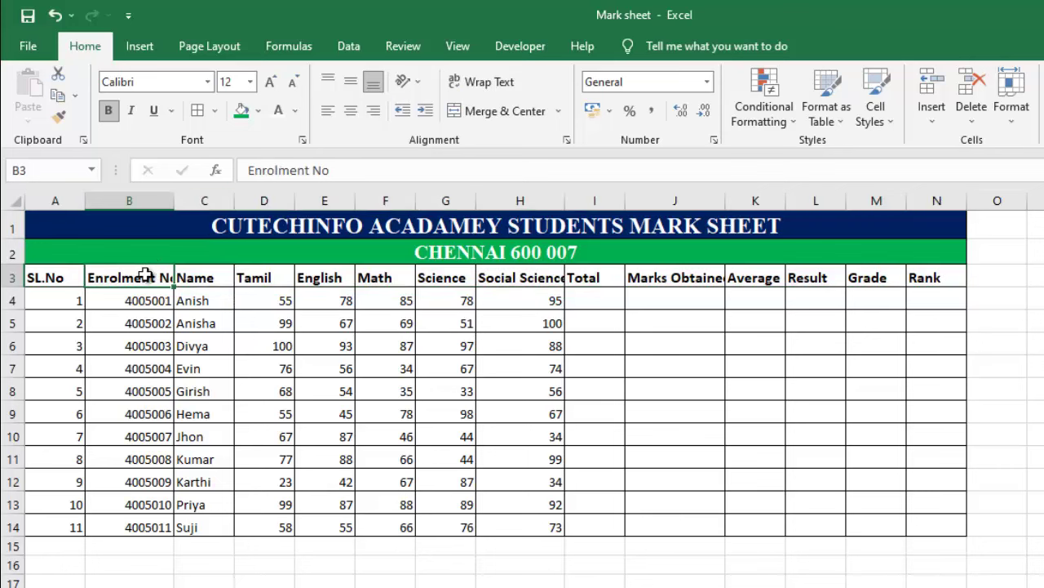
{"action": "double_click", "coordinate": [173, 203]}
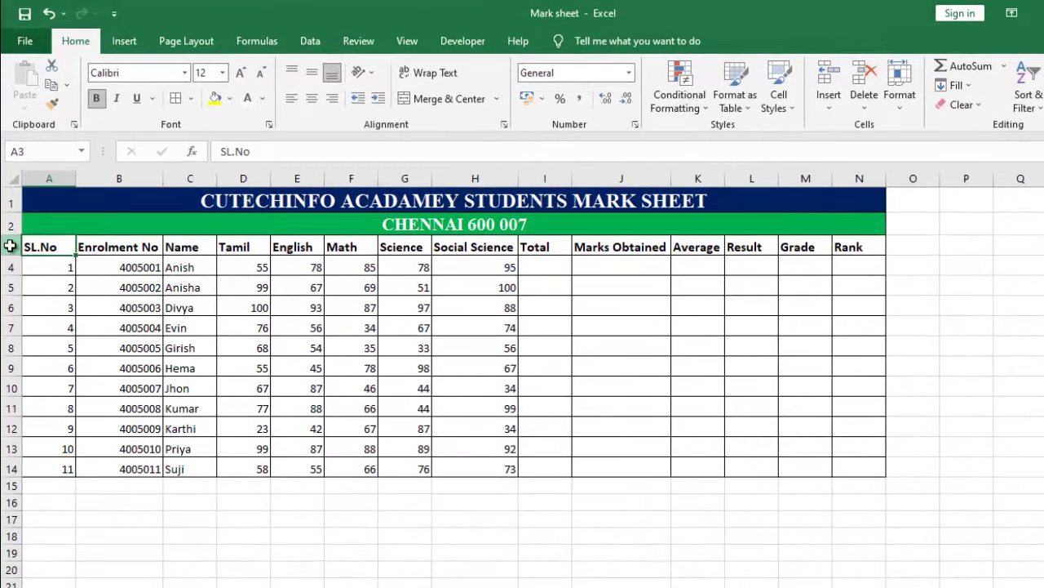
Set rows 3 to 14 to a height of 21 (28 pixels)
{"action": "left_click", "coordinate": [10, 246]}
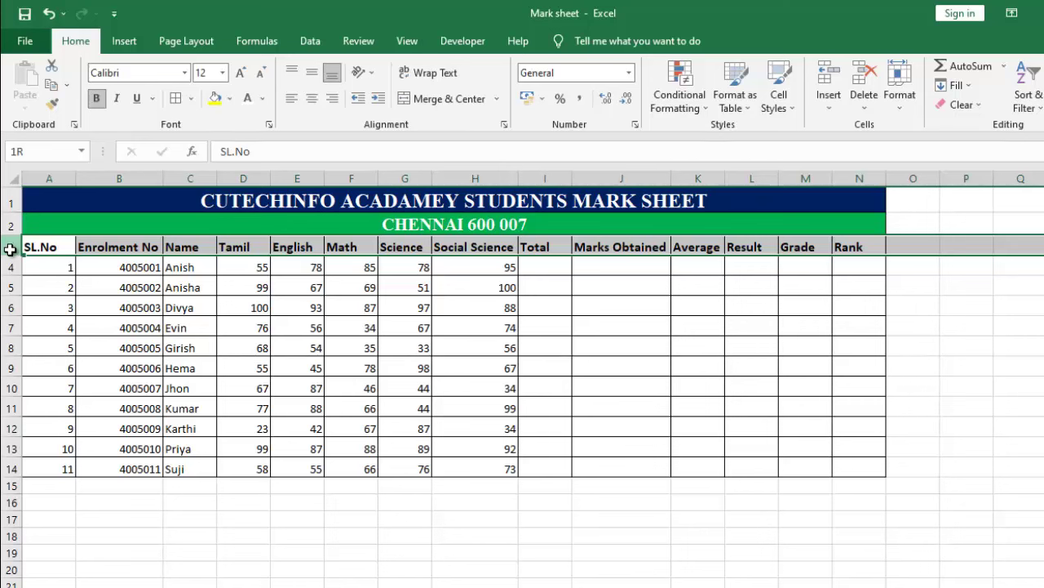
{"action": "left_click_drag", "start_coordinate": [10, 249], "coordinate": [5, 466]}
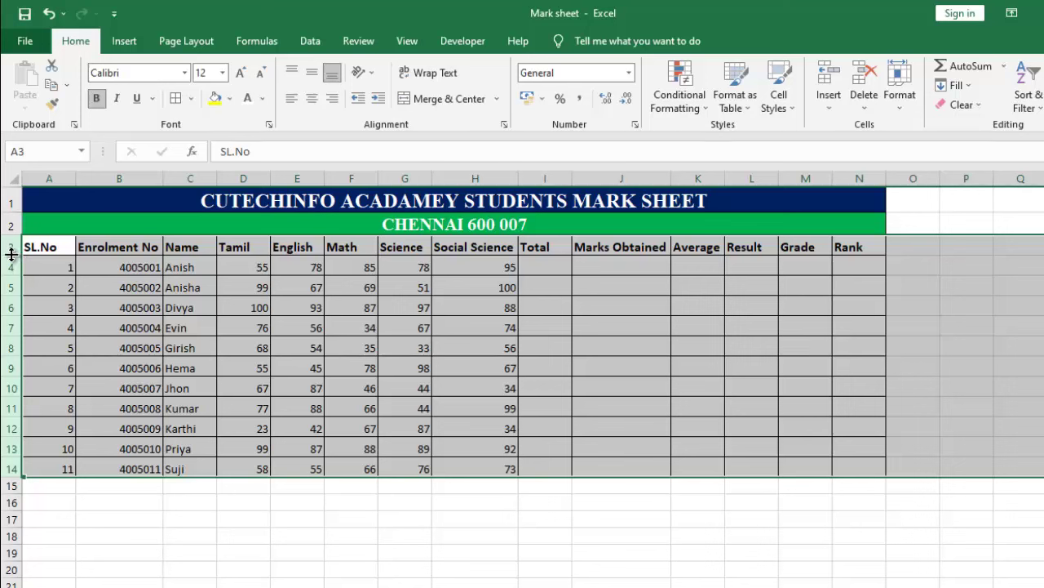
{"action": "left_click_drag", "start_coordinate": [11, 254], "coordinate": [13, 258]}
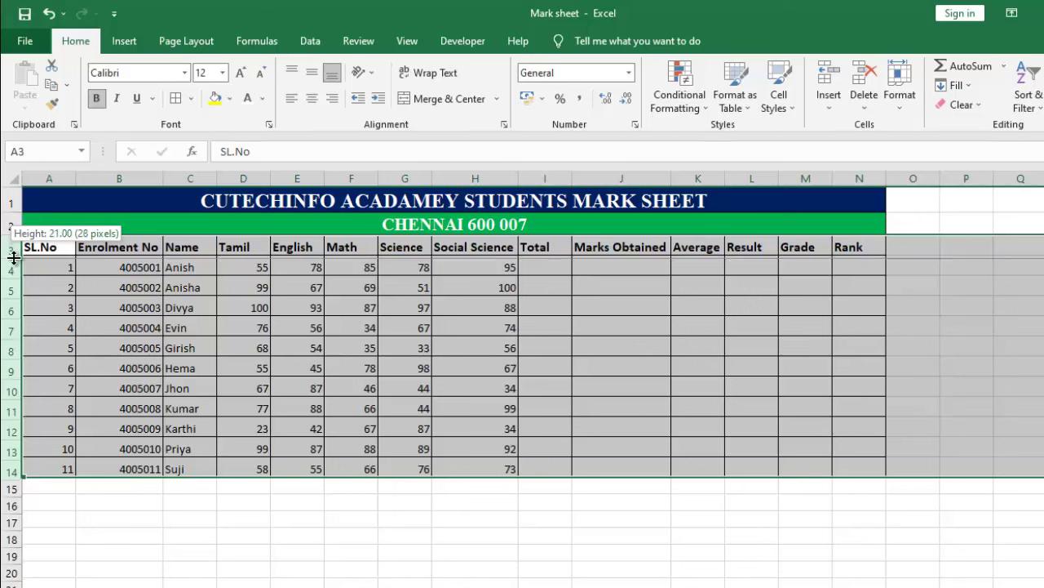
{"action": "left_click_drag", "start_coordinate": [13, 258], "coordinate": [13, 258]}
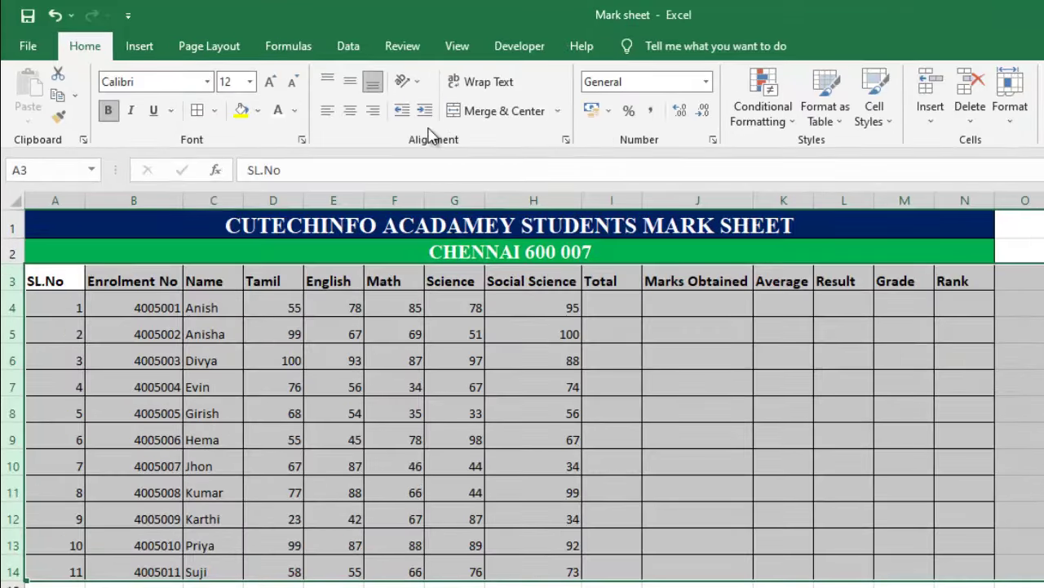
Center and middle-align the table text, and fill the A3:N3 headings yellow
{"action": "left_click", "coordinate": [355, 115]}
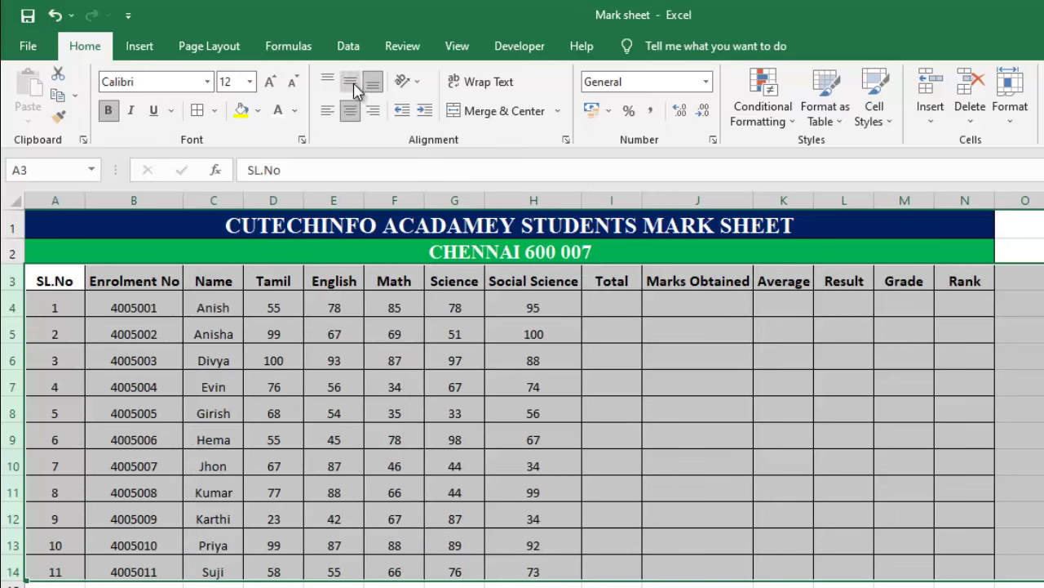
{"action": "left_click", "coordinate": [355, 84]}
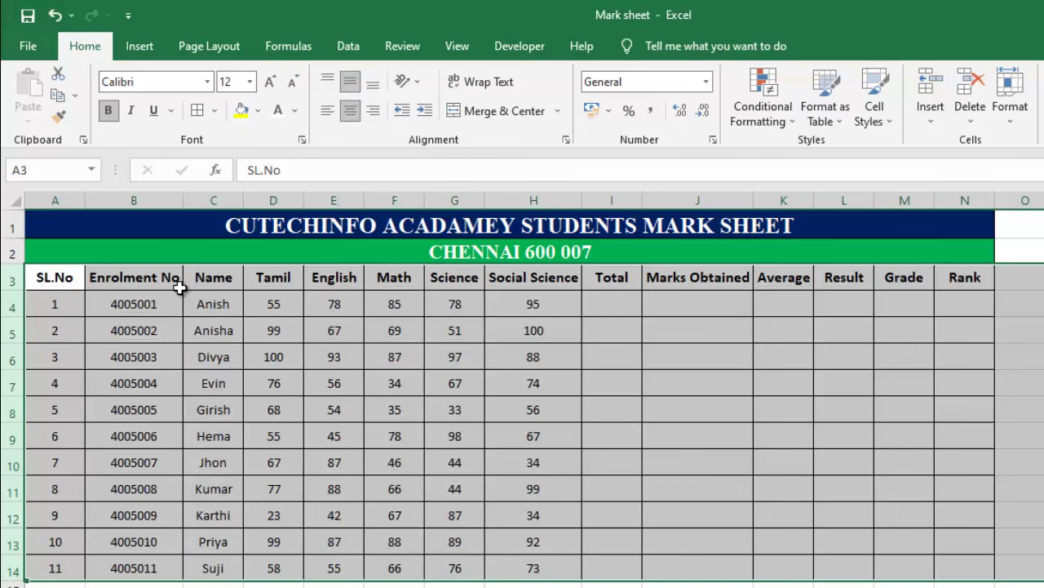
{"action": "left_click_drag", "start_coordinate": [63, 280], "coordinate": [963, 272]}
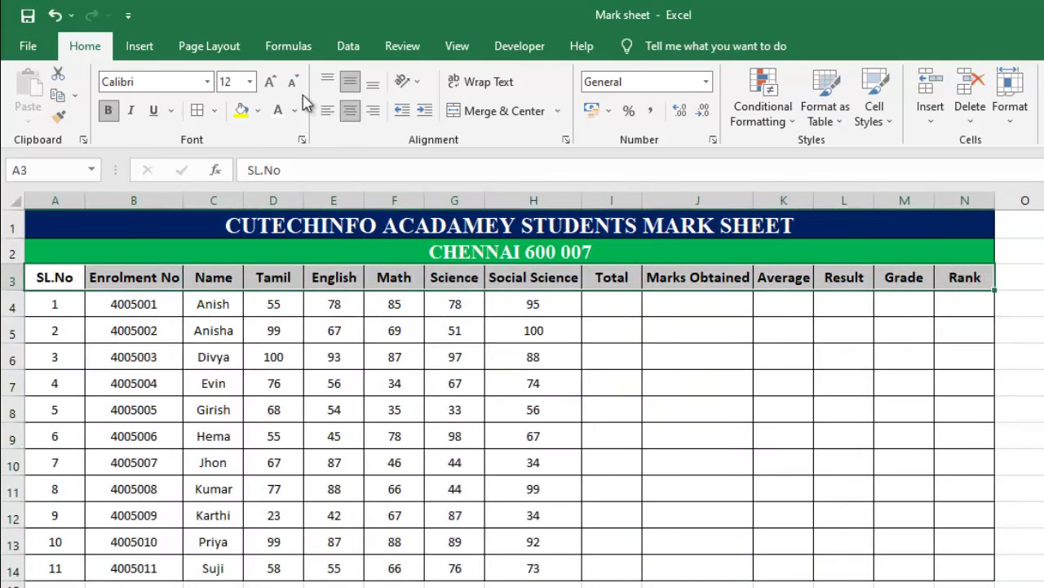
{"action": "left_click", "coordinate": [248, 115]}
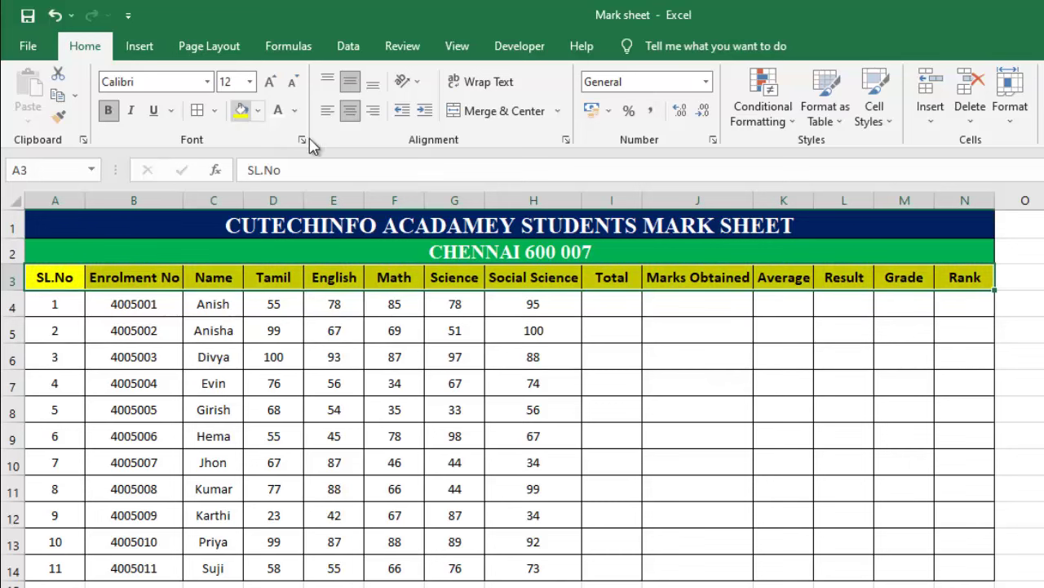
{"action": "left_click", "coordinate": [578, 366]}
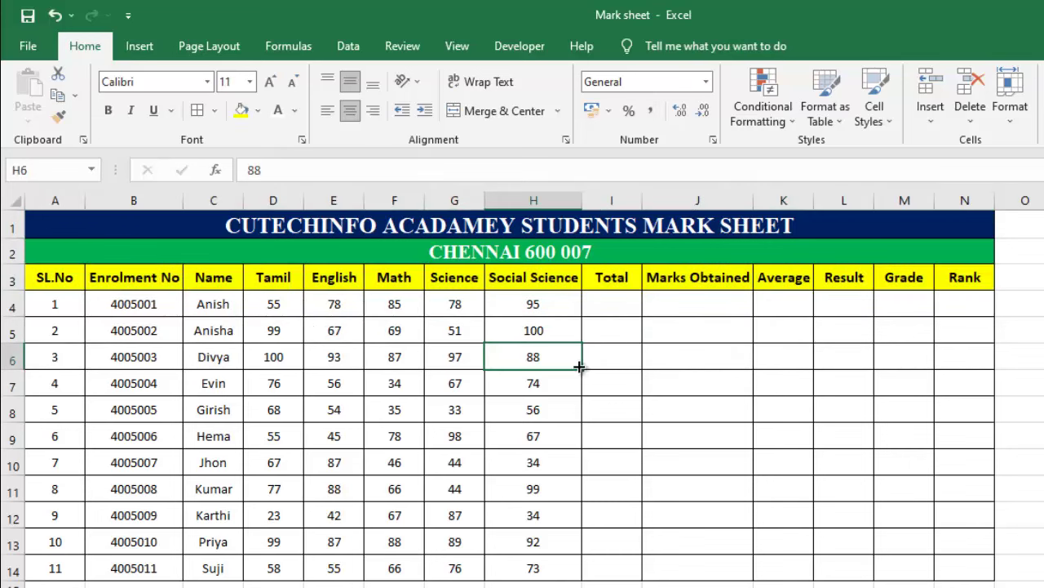
{"action": "left_click", "coordinate": [616, 306]}
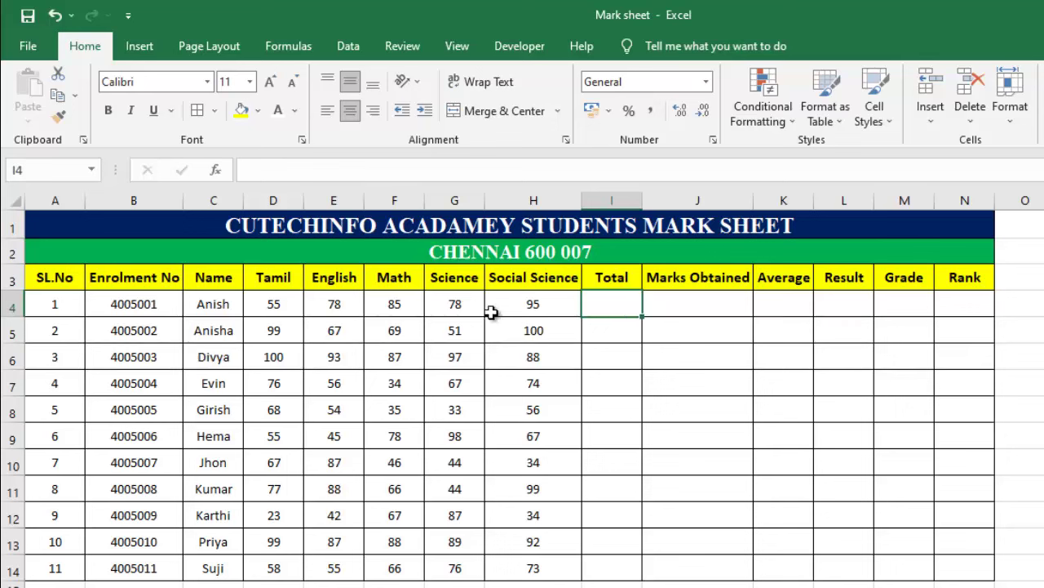
Enter 500 as Anish's Total and fill it down through I4:I14
{"action": "type", "text": "500"}
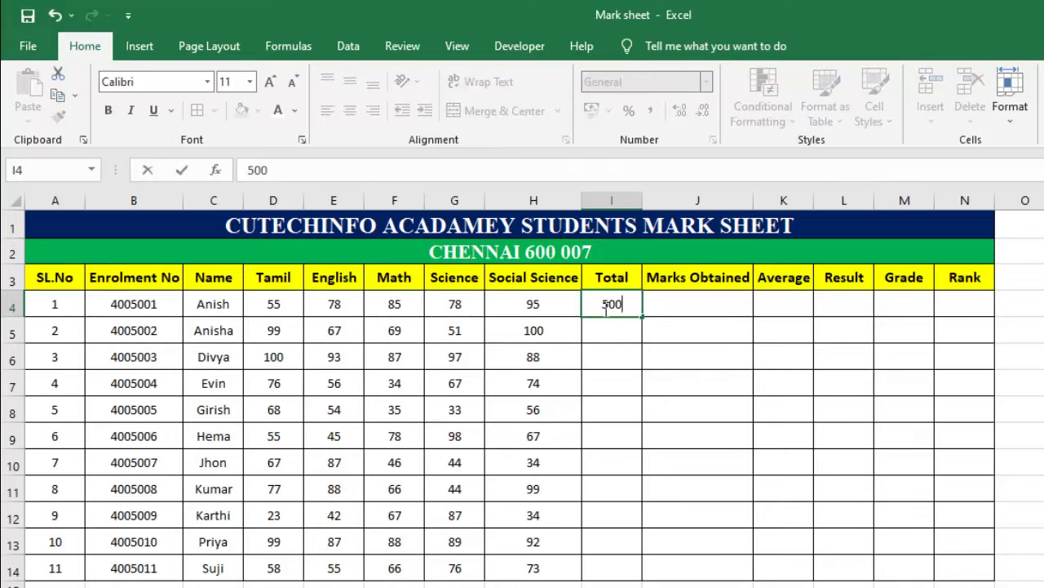
{"action": "key", "text": "Return"}
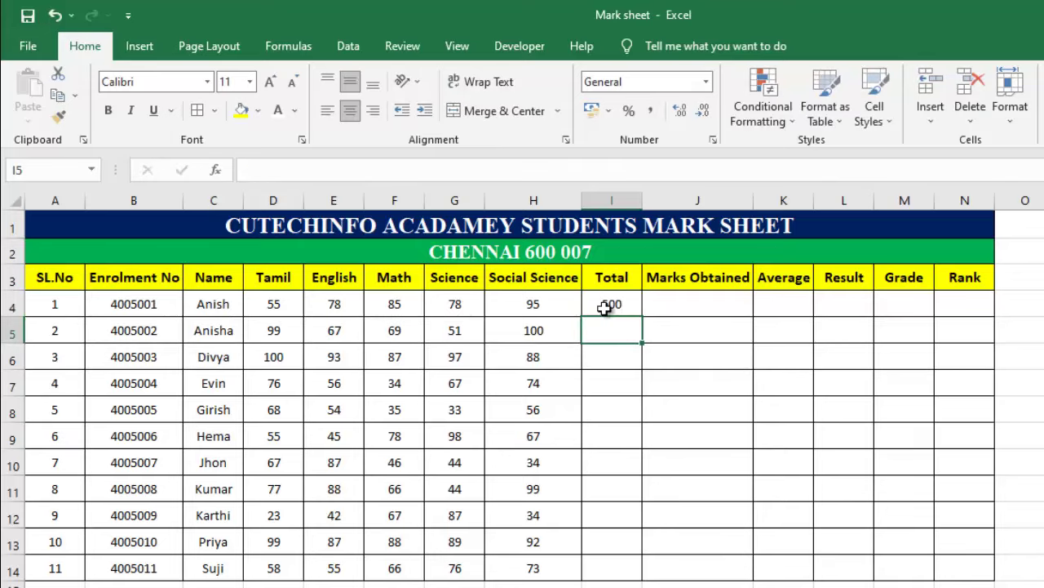
{"action": "left_click", "coordinate": [610, 357]}
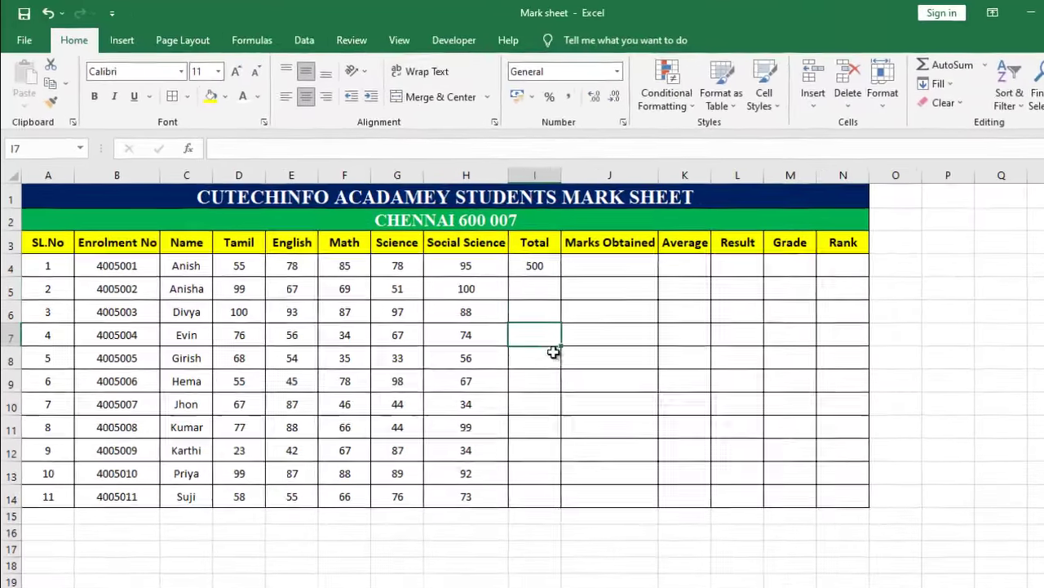
{"action": "left_click", "coordinate": [499, 334]}
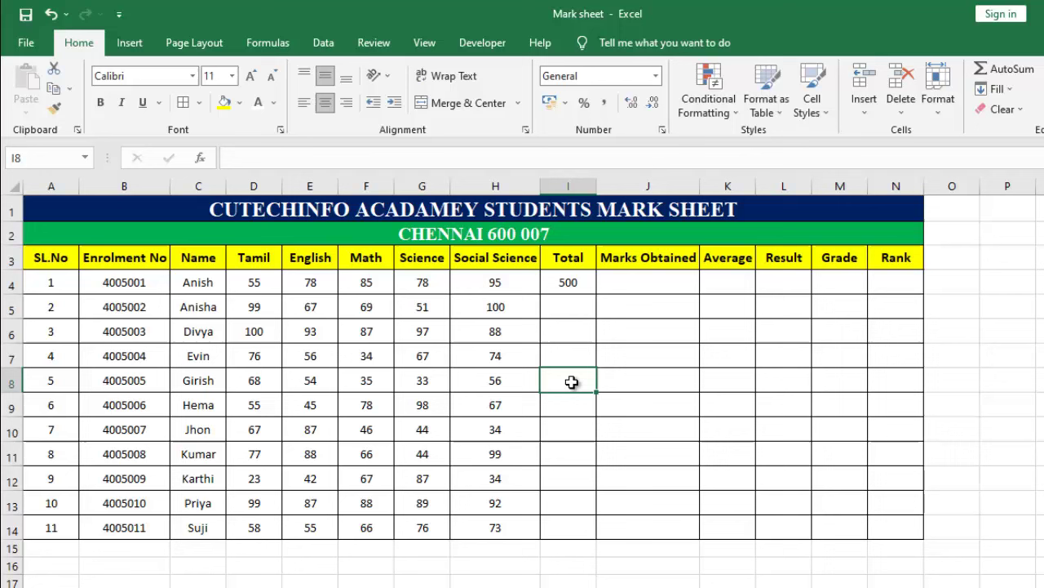
{"action": "left_click", "coordinate": [569, 283]}
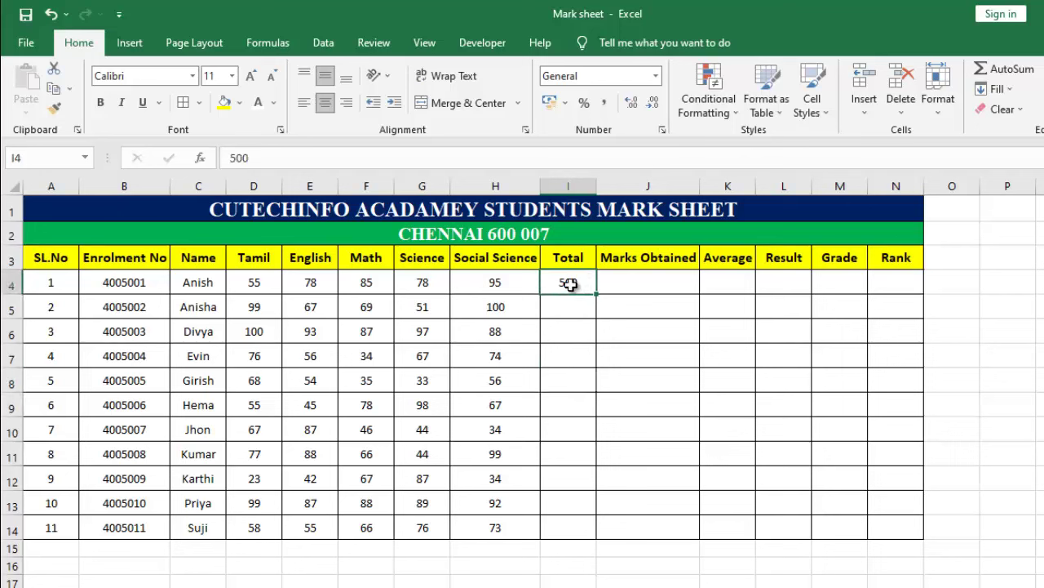
{"action": "left_click_drag", "start_coordinate": [569, 283], "coordinate": [585, 528]}
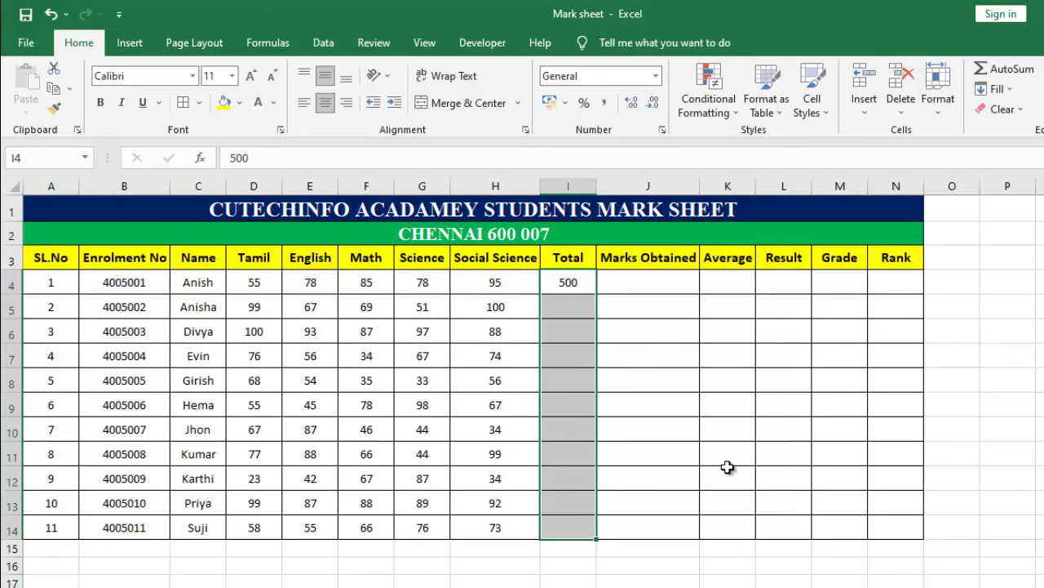
{"action": "key", "text": "ctrl+d"}
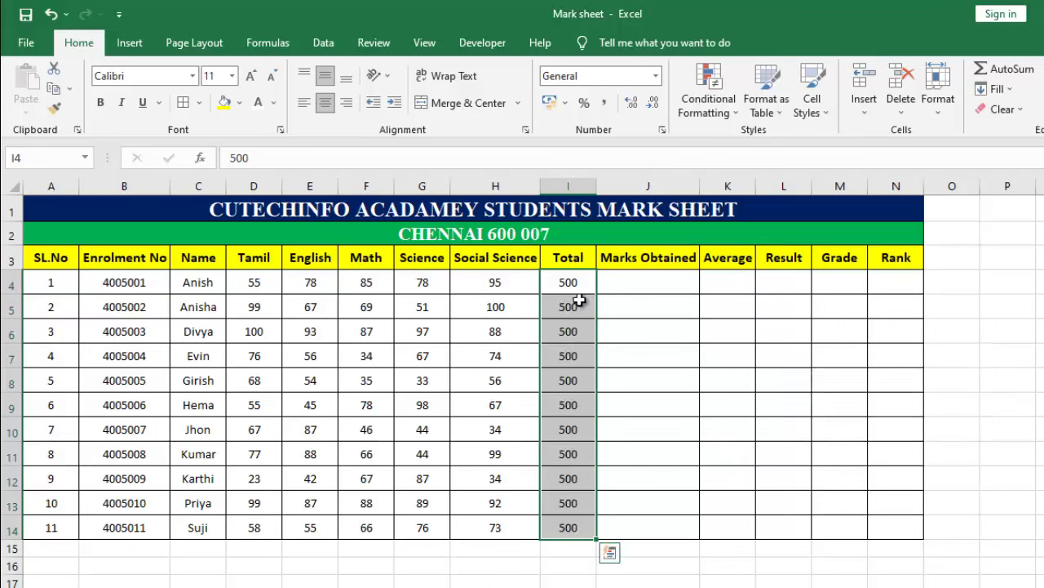
{"action": "left_click", "coordinate": [647, 284]}
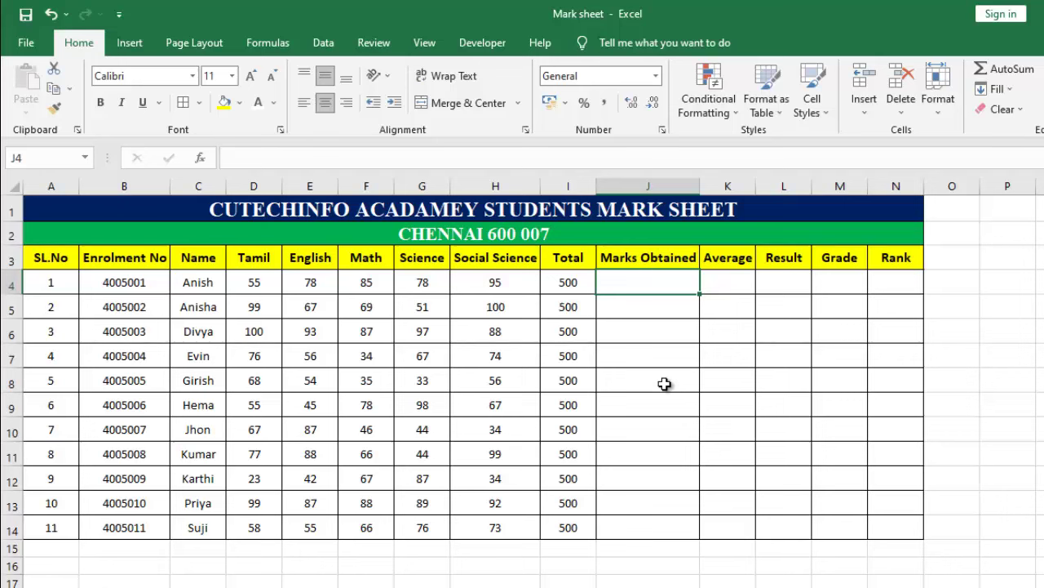
Enter =SUM(D4:H4) in J4 and copy it down to J14, giving 391 for Anish
{"action": "type", "text": "=SUM("}
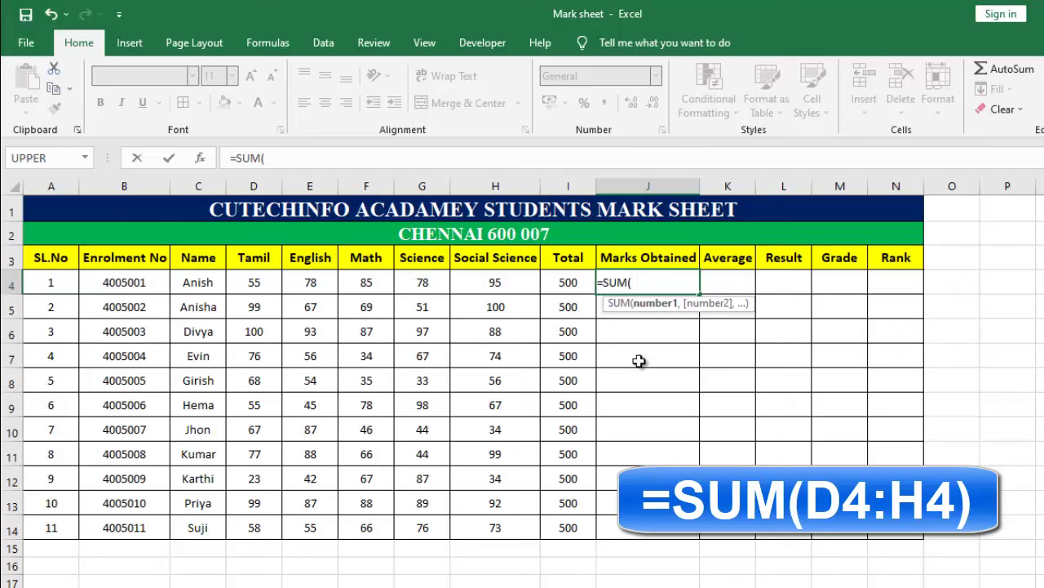
{"action": "left_click", "coordinate": [255, 284]}
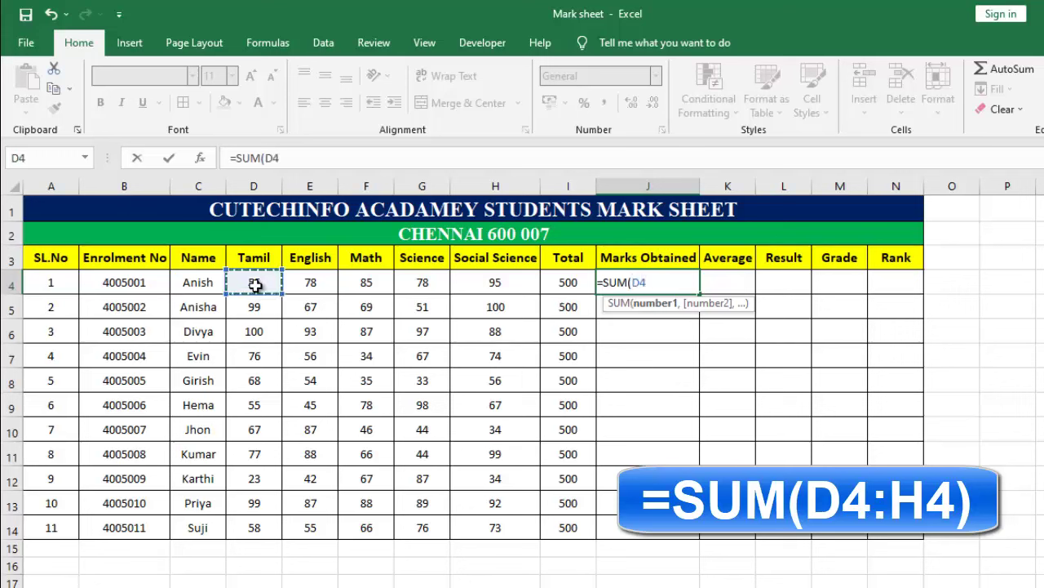
{"action": "left_click_drag", "start_coordinate": [259, 283], "coordinate": [492, 284]}
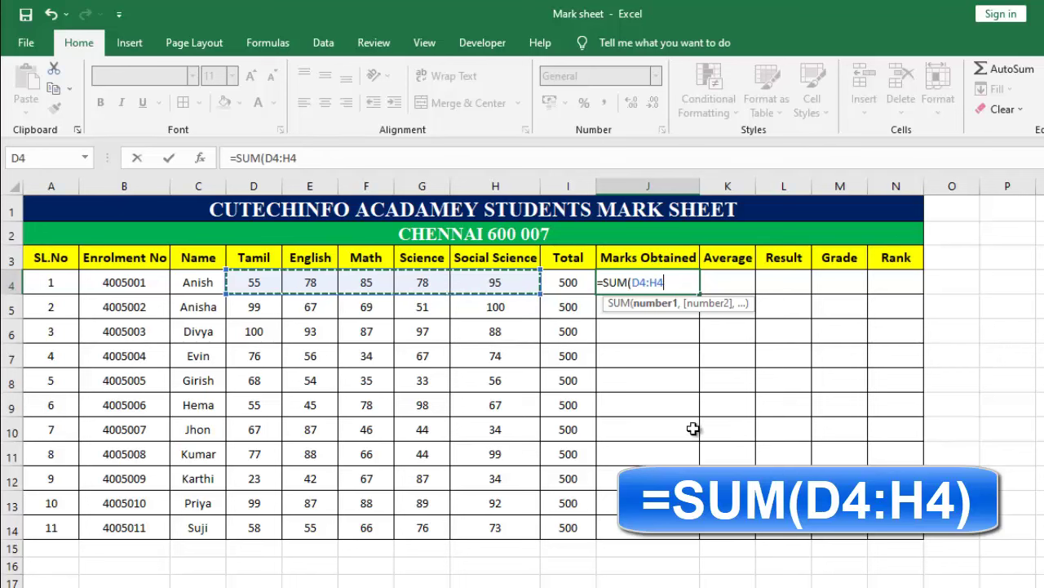
{"action": "type", "text": ")"}
{"action": "key", "text": "Return"}
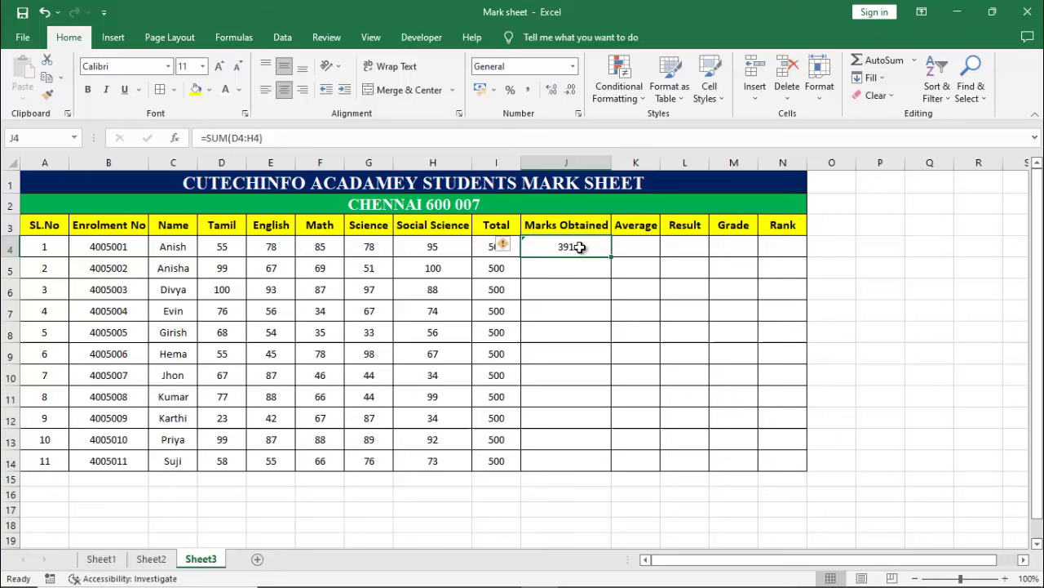
{"action": "left_click", "coordinate": [661, 282]}
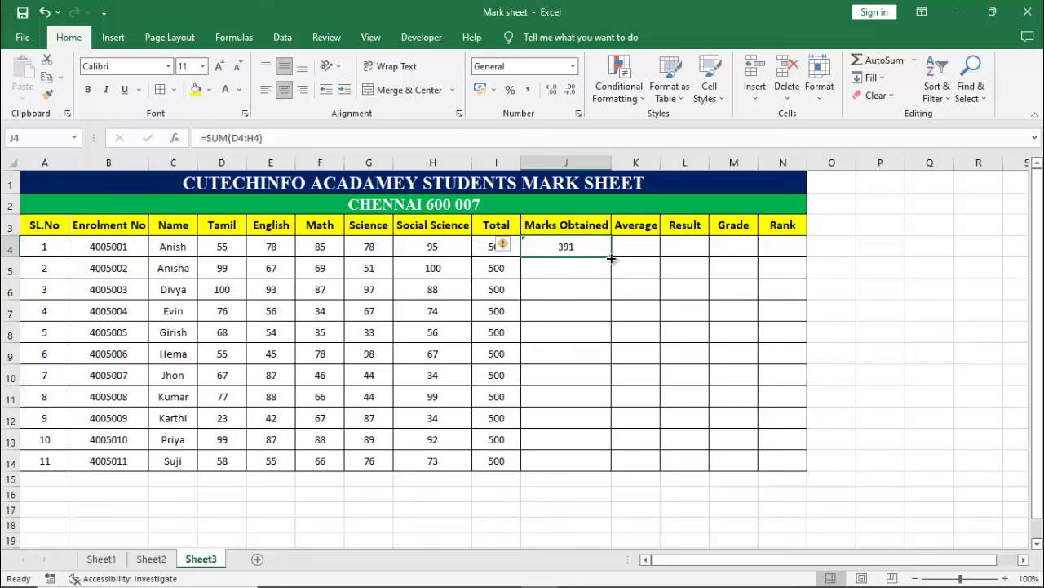
{"action": "left_click_drag", "start_coordinate": [611, 258], "coordinate": [612, 463]}
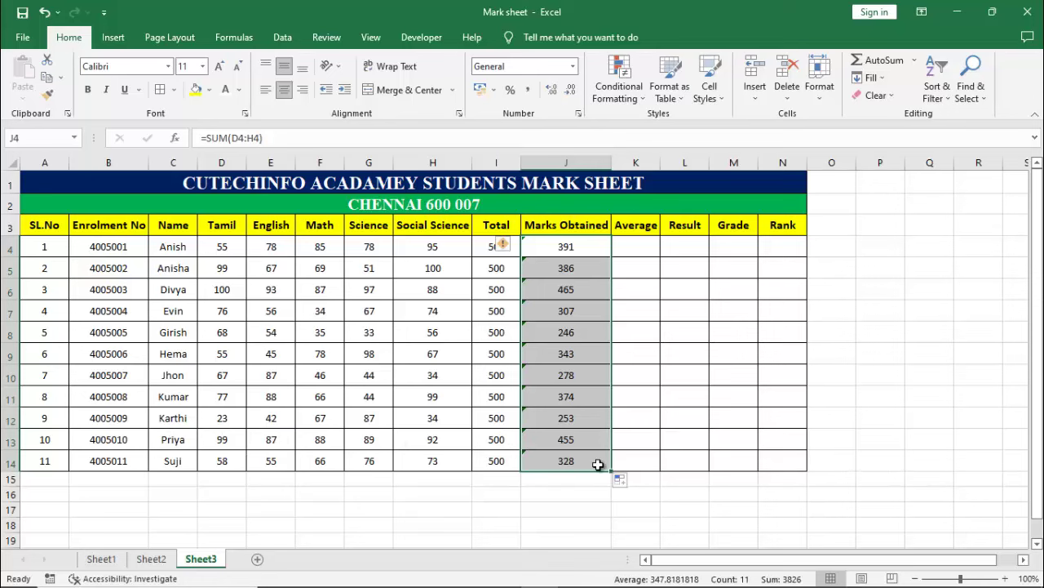
{"action": "left_click", "coordinate": [636, 492]}
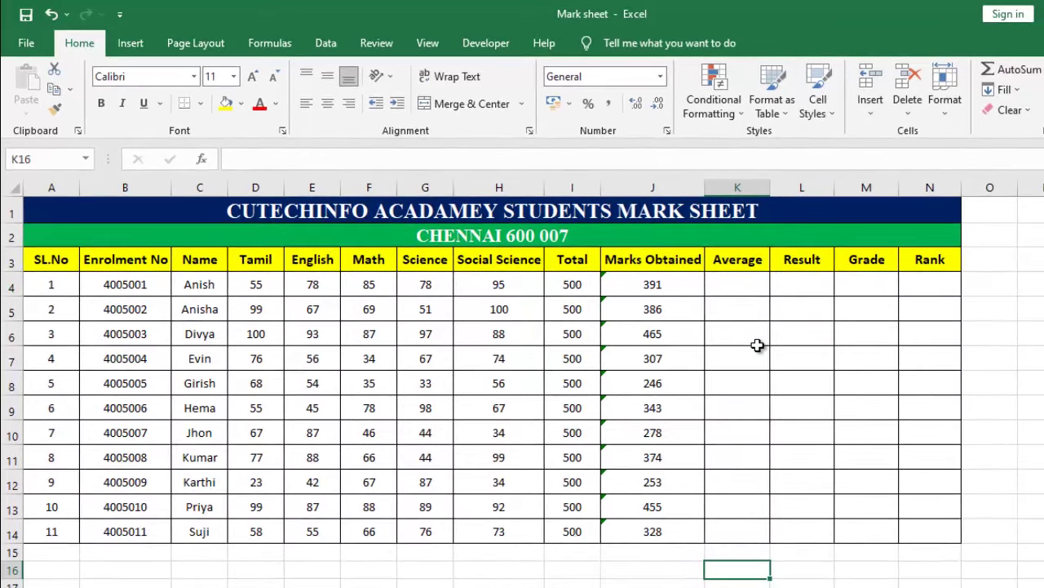
Enter =AVERAGE(D4:H4) in K4 and copy it down to K14, starting at 78.2
{"action": "left_click", "coordinate": [737, 287]}
{"action": "type", "text": "="}
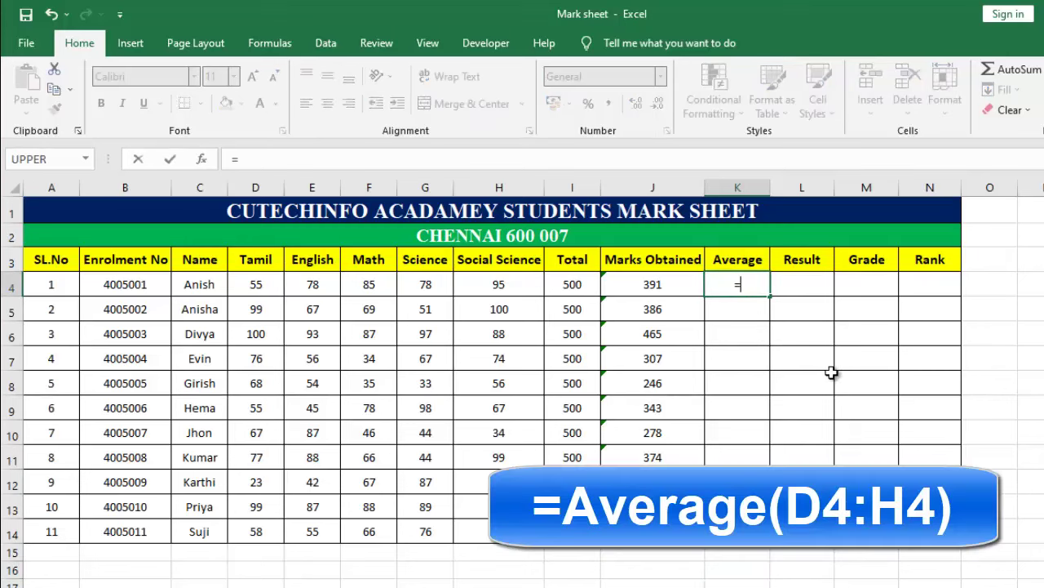
{"action": "type", "text": "AVER"}
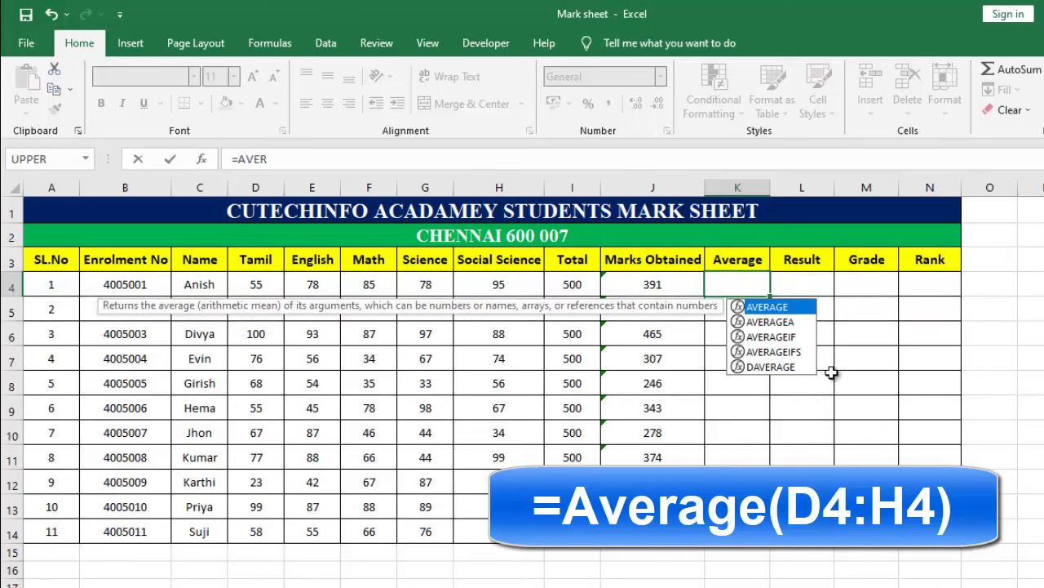
{"action": "key", "text": "Tab"}
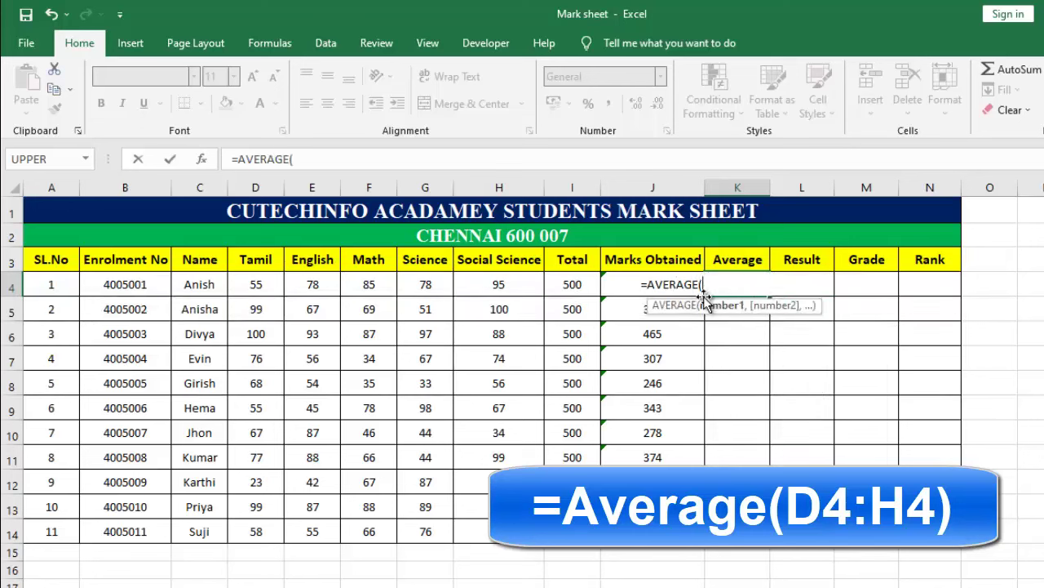
{"action": "left_click_drag", "start_coordinate": [253, 285], "coordinate": [505, 282]}
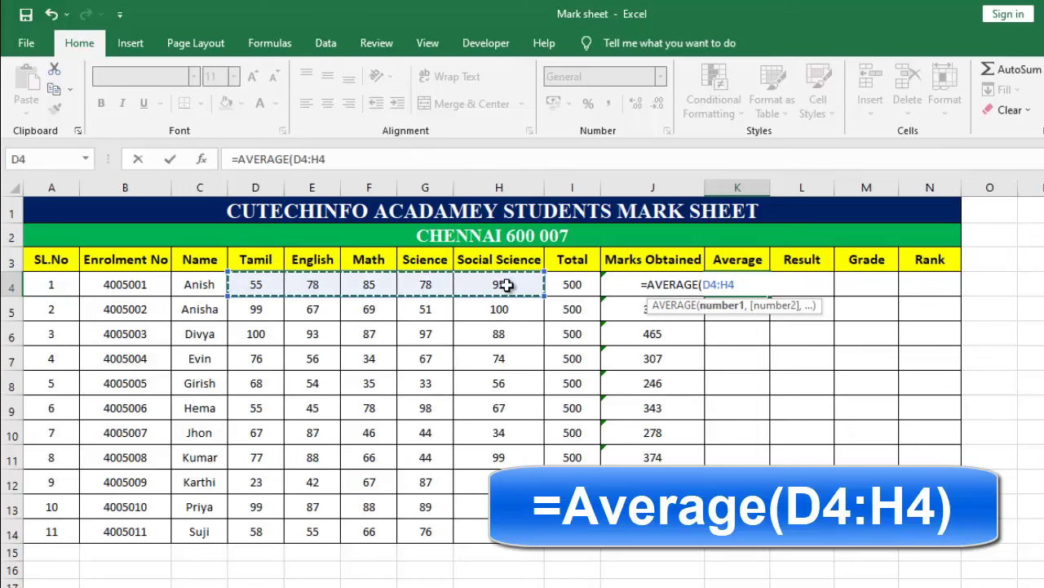
{"action": "type", "text": ")"}
{"action": "key", "text": "Return"}
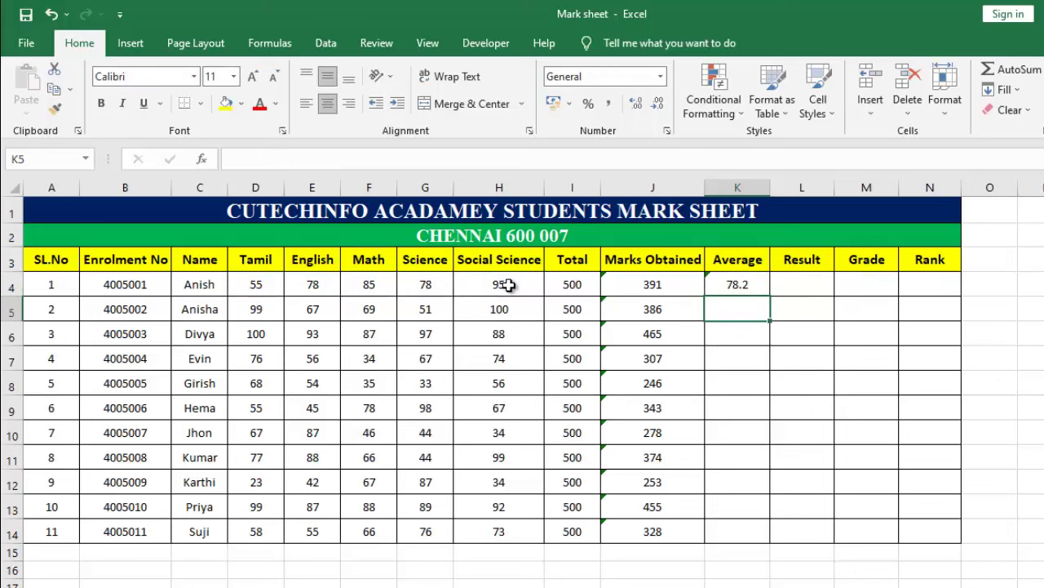
{"action": "left_click", "coordinate": [739, 284]}
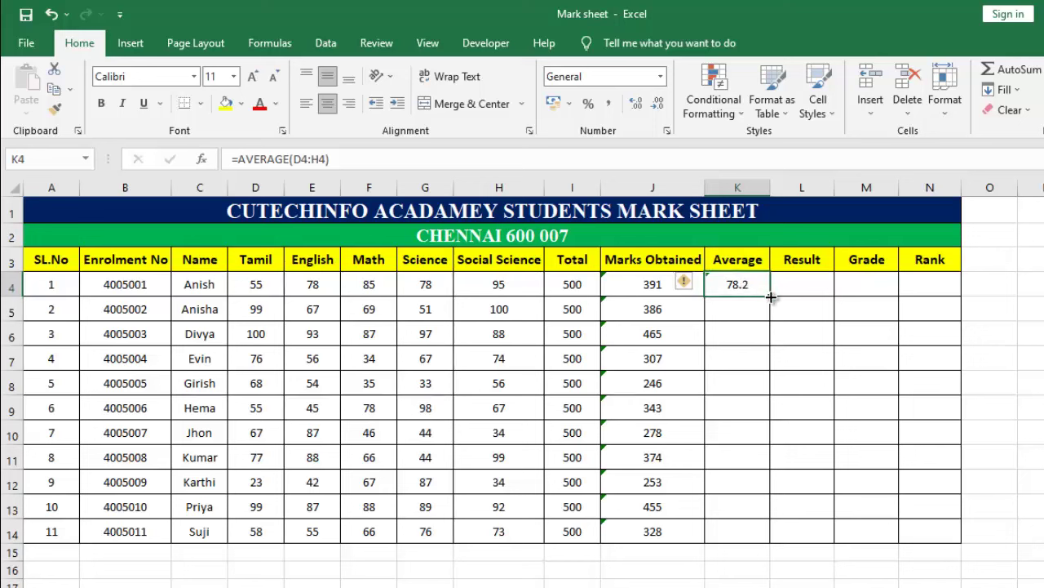
{"action": "double_click", "coordinate": [772, 297]}
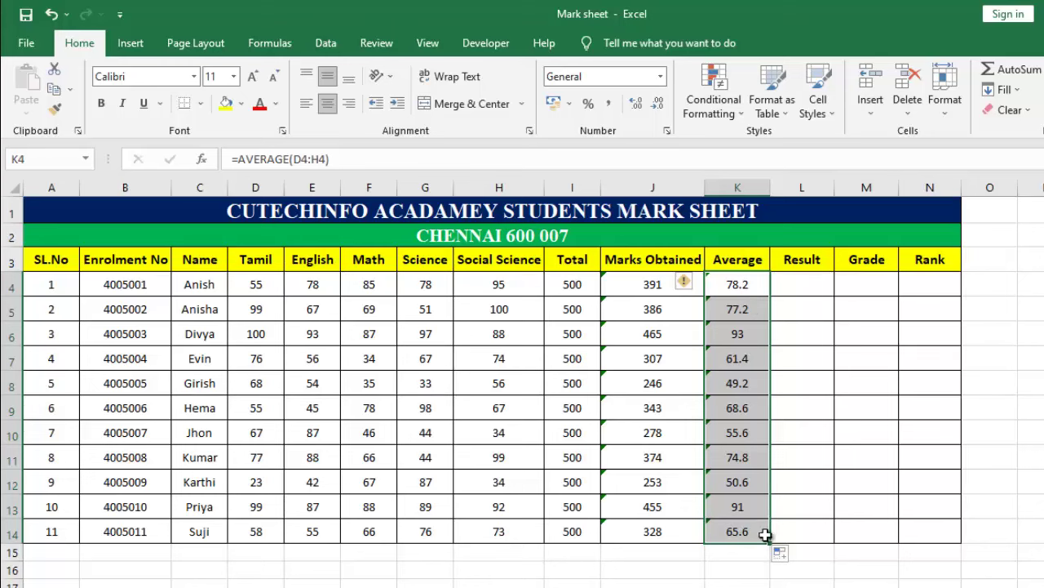
{"action": "left_click", "coordinate": [783, 538]}
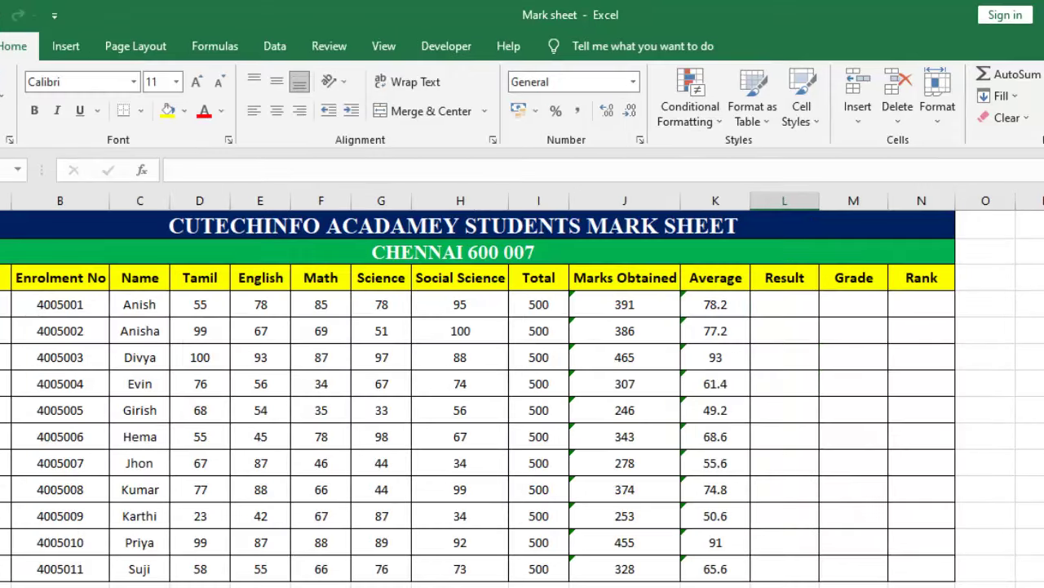
Begin L4's formula as =IF(AND(D4>=35, testing the Tamil mark against 35
{"action": "left_click", "coordinate": [780, 305]}
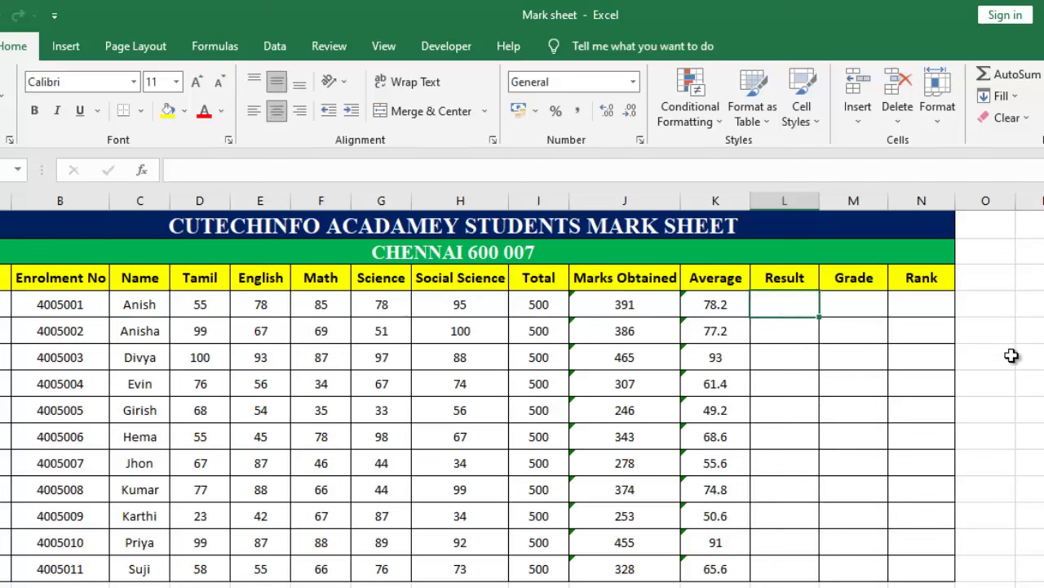
{"action": "type", "text": "="}
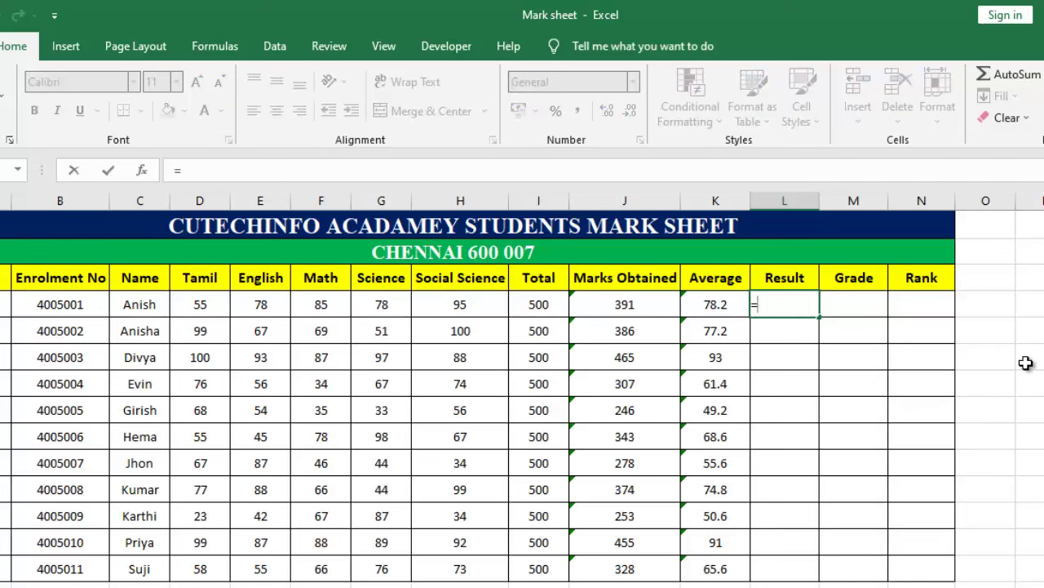
{"action": "type", "text": "IF"}
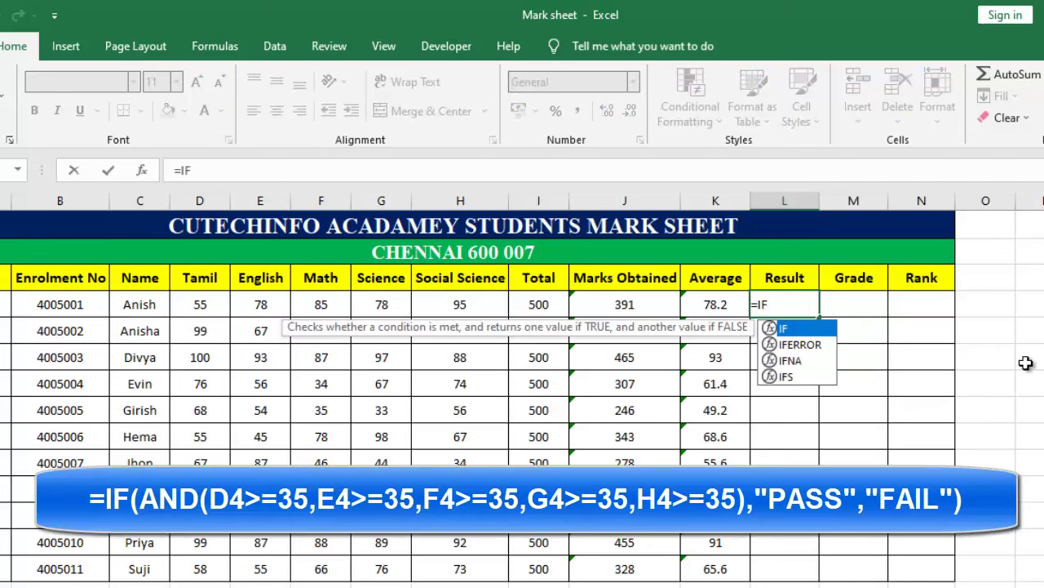
{"action": "type", "text": "(AND"}
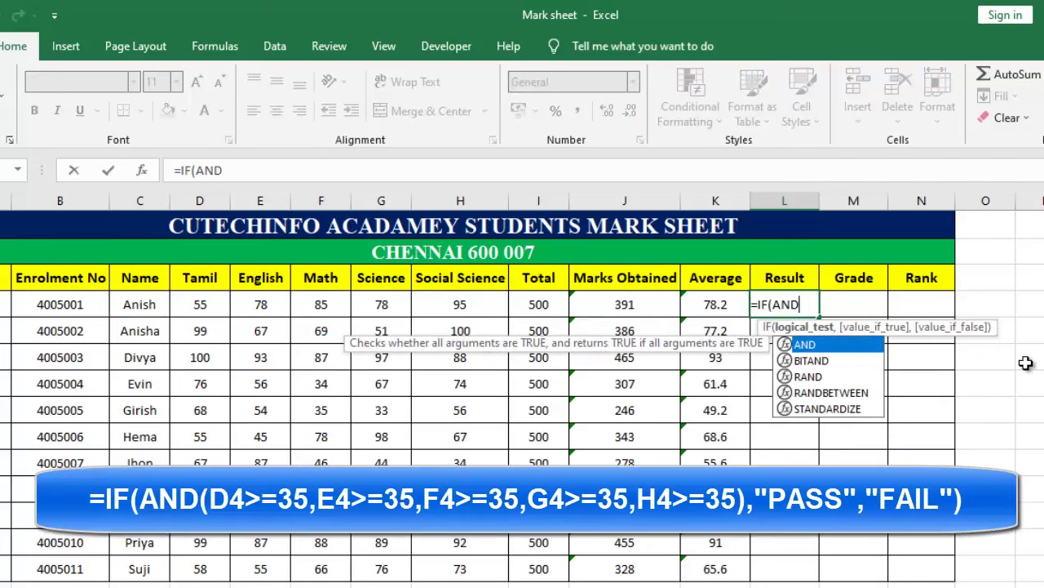
{"action": "type", "text": "("}
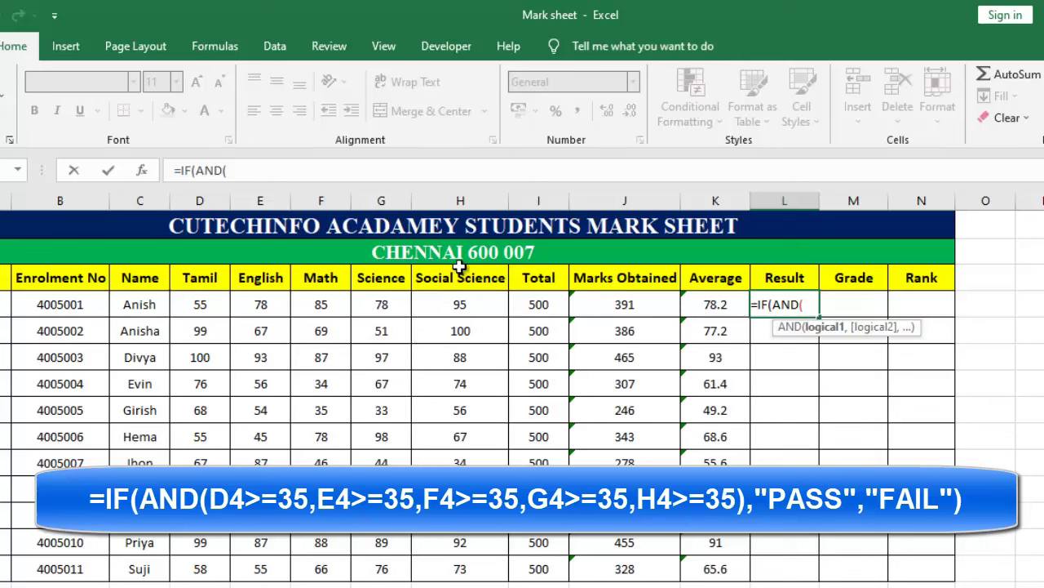
{"action": "left_click", "coordinate": [200, 306]}
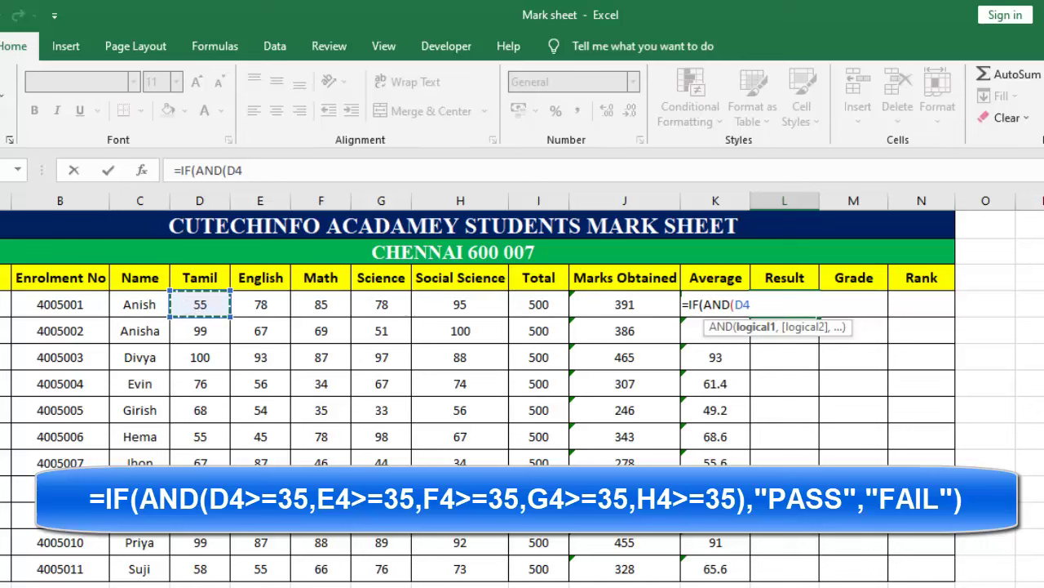
{"action": "type", "text": ">=35"}
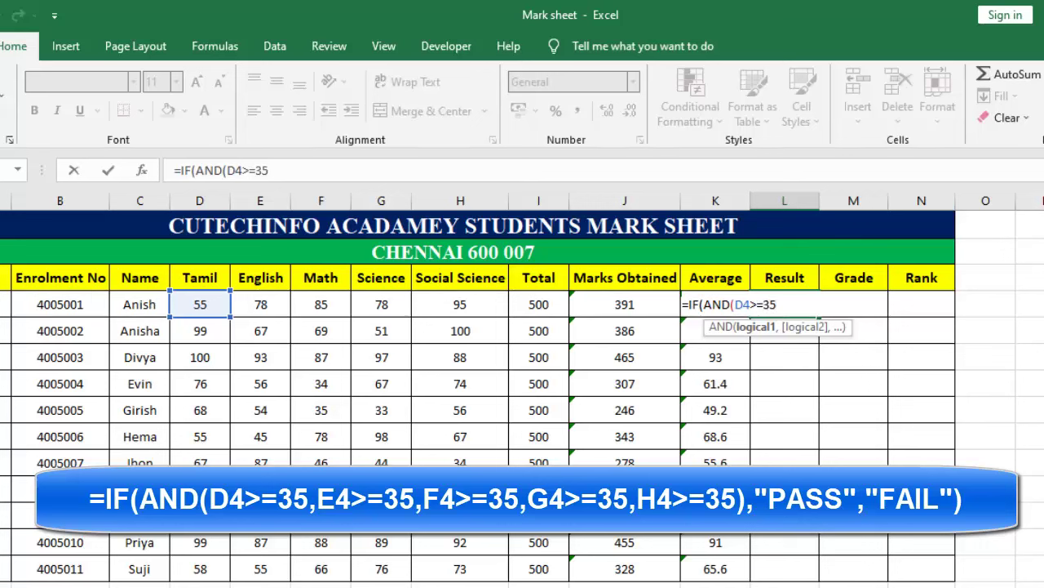
{"action": "type", "text": ","}
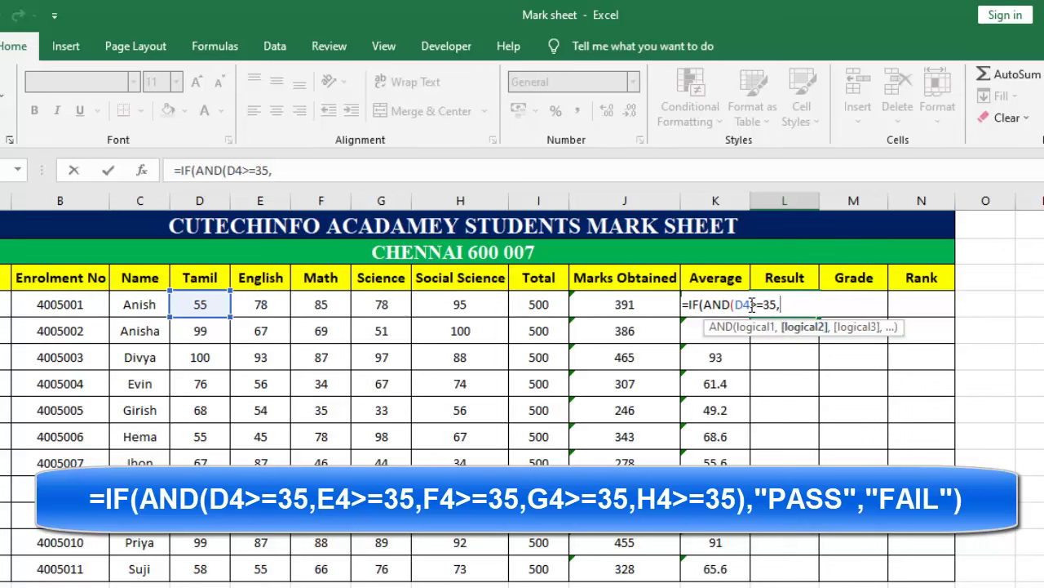
{"action": "left_click_drag", "start_coordinate": [751, 304], "coordinate": [775, 305]}
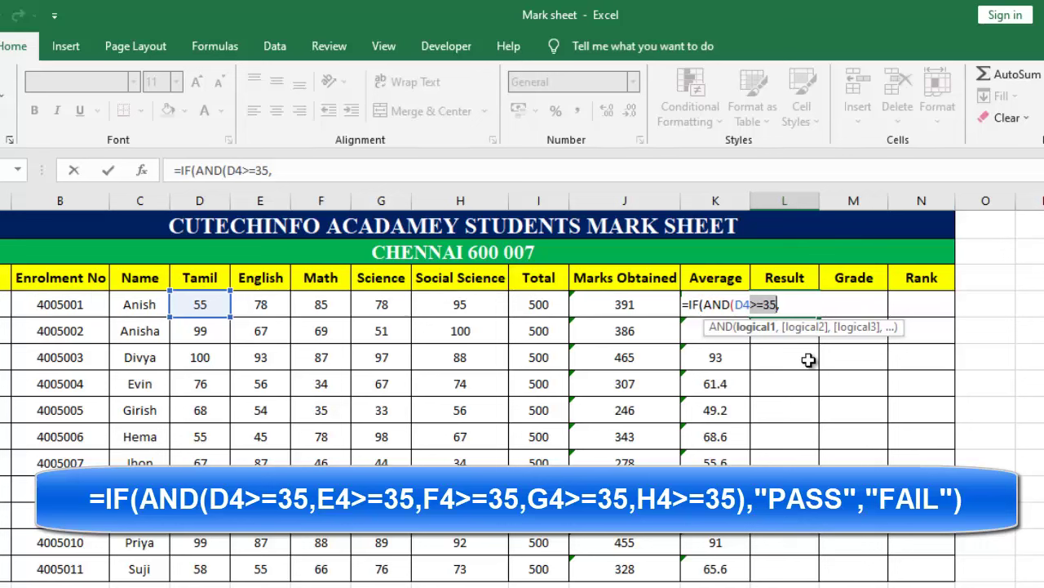
{"action": "left_click", "coordinate": [789, 305]}
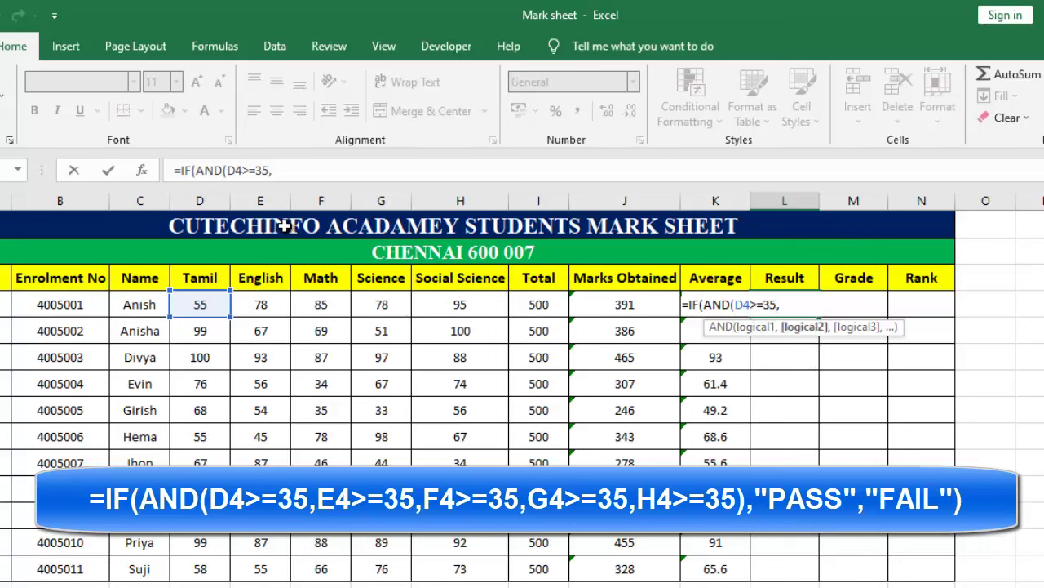
Add E4>=35, F4>=35, G4>=35 and H4>=35 to the AND condition and close it
{"action": "left_click", "coordinate": [257, 305]}
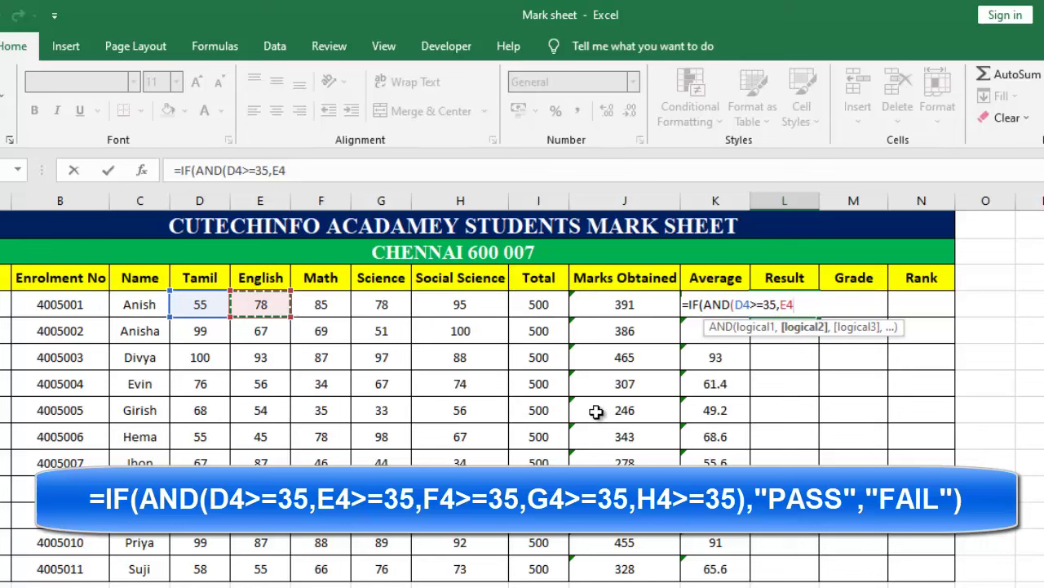
{"action": "type", "text": ">=35"}
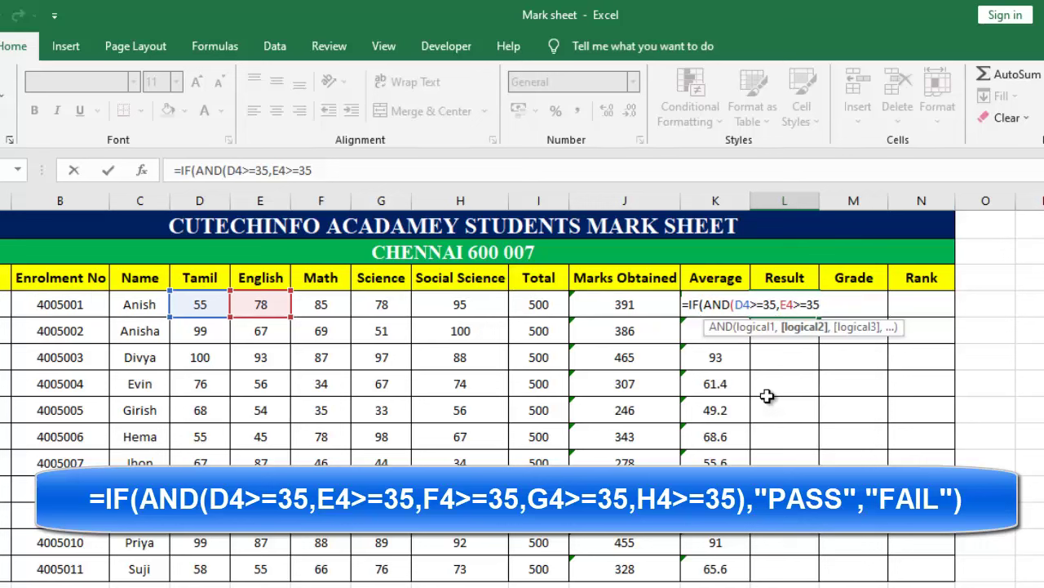
{"action": "type", "text": ","}
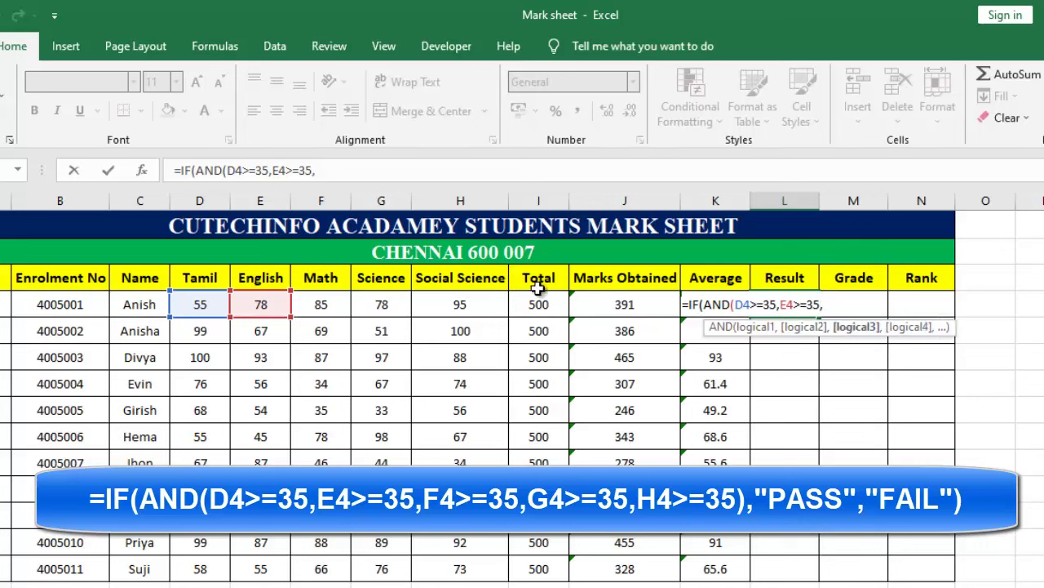
{"action": "left_click", "coordinate": [323, 306]}
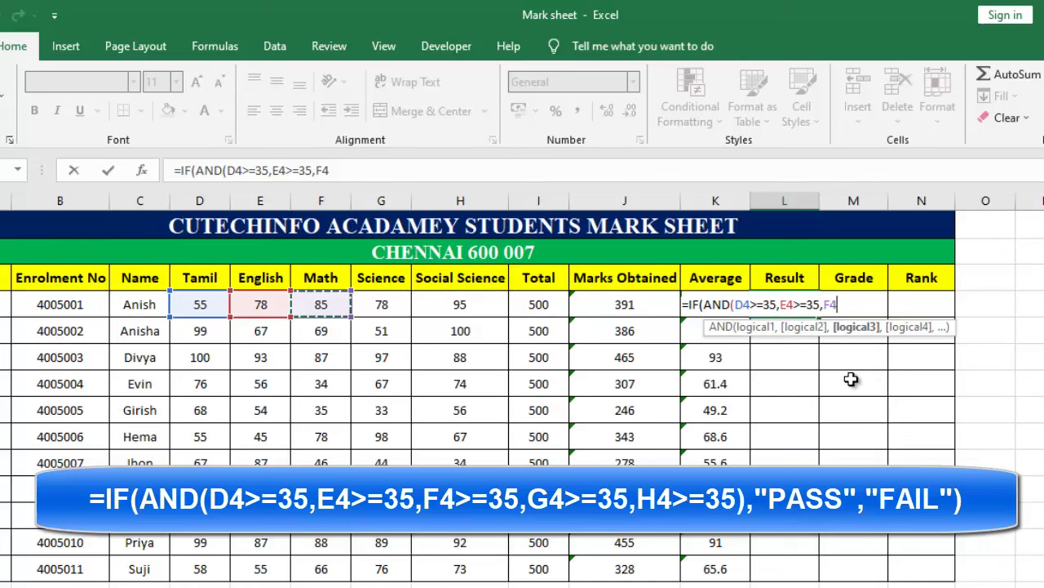
{"action": "type", "text": ">=35"}
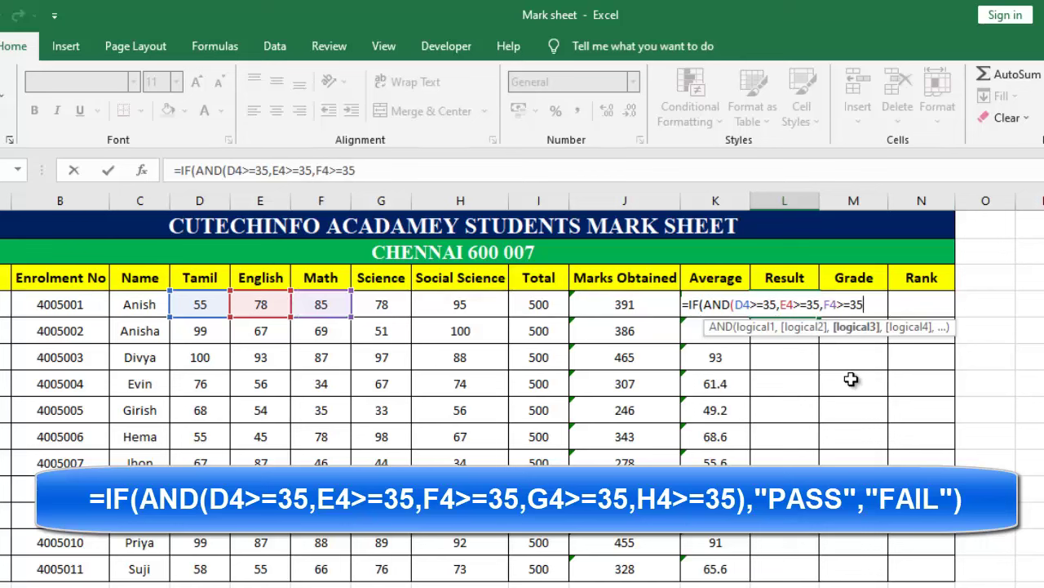
{"action": "type", "text": ","}
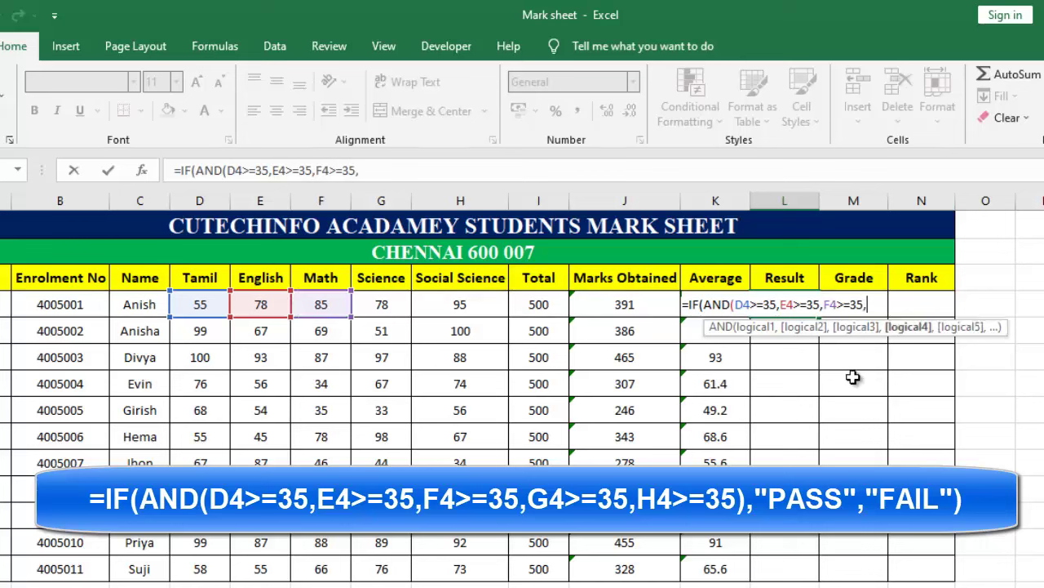
{"action": "left_click", "coordinate": [387, 305]}
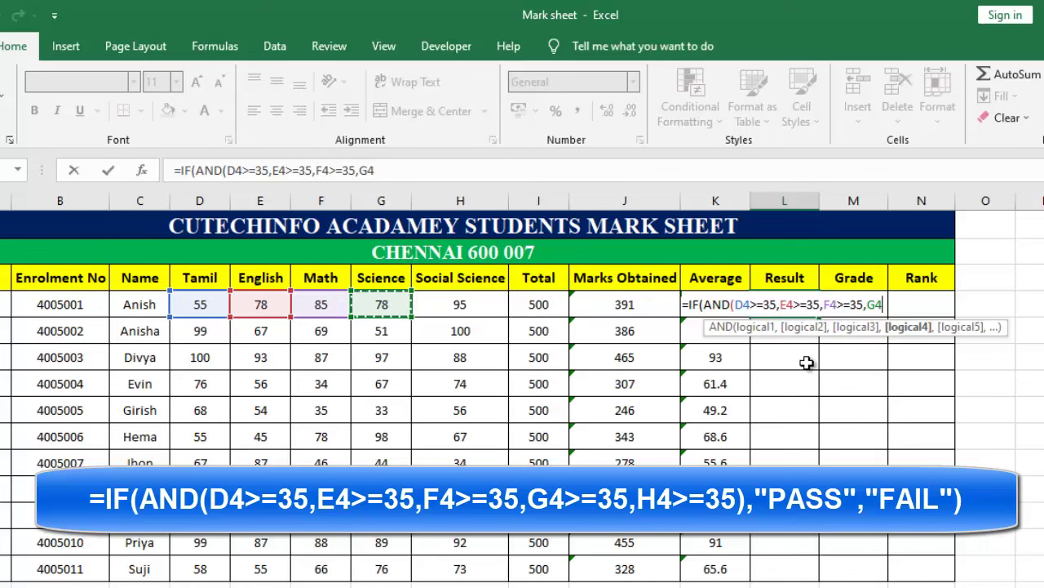
{"action": "type", "text": ">=35"}
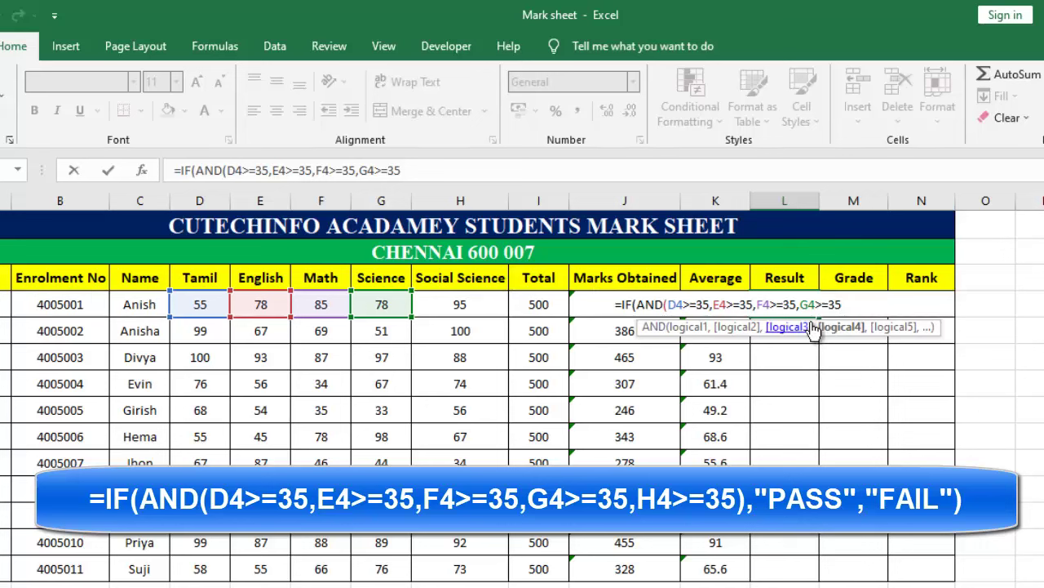
{"action": "type", "text": ","}
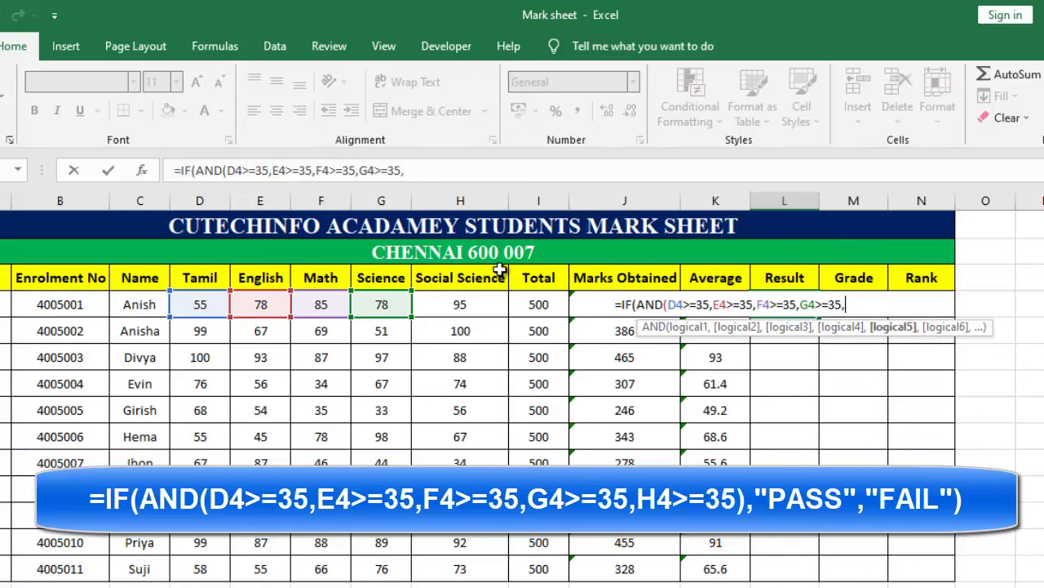
{"action": "left_click", "coordinate": [467, 305]}
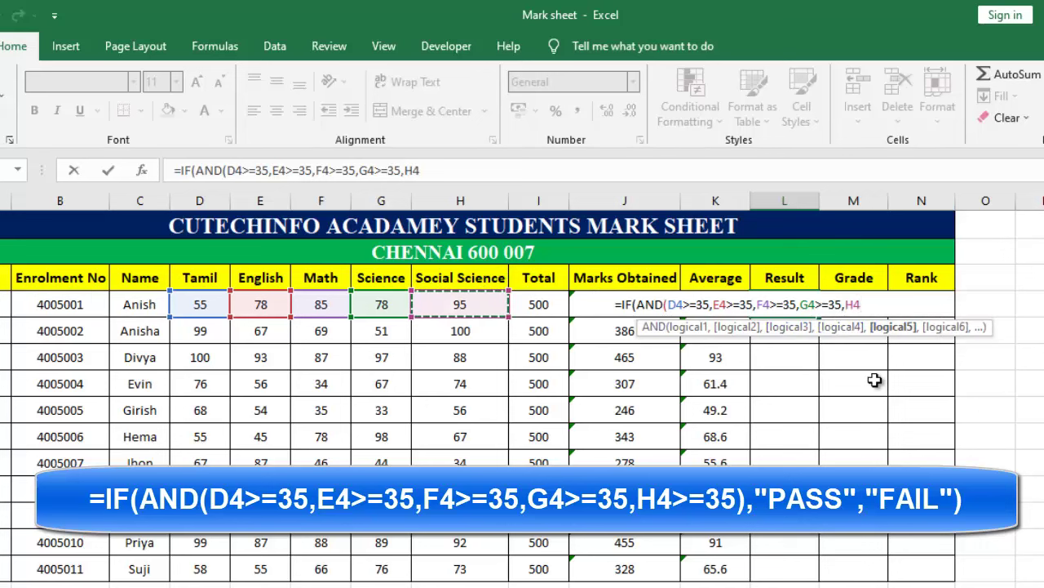
{"action": "type", "text": ">=35"}
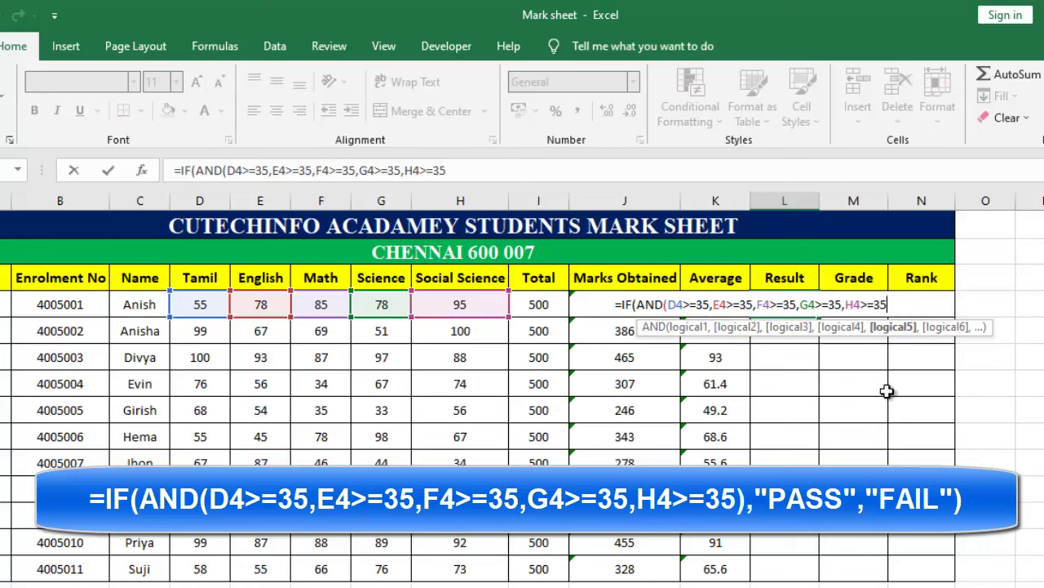
{"action": "type", "text": ")"}
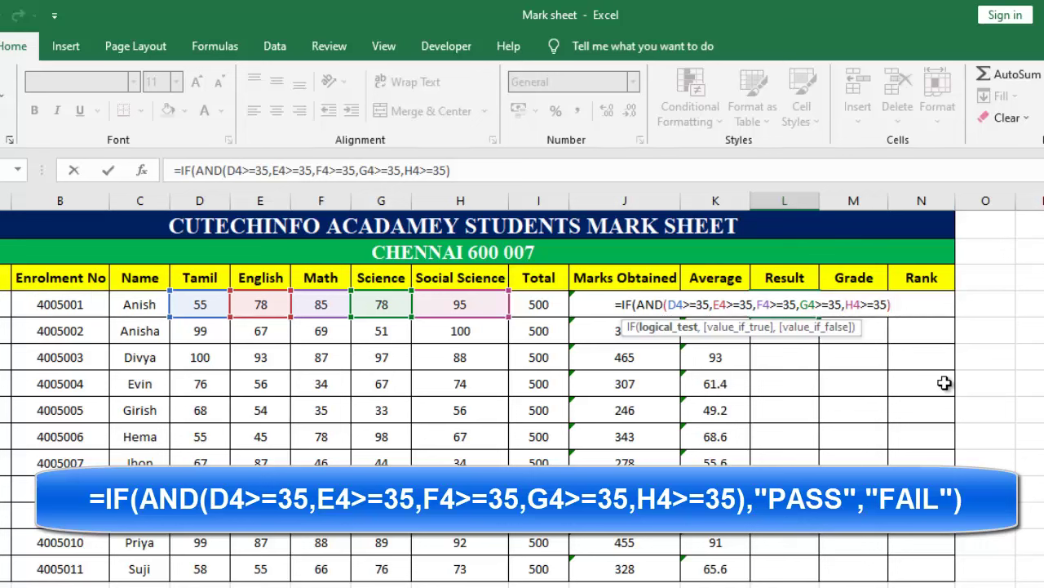
Complete L4's formula with ,"PASS","FAIL") and commit it, showing PASS for Anish
{"action": "type", "text": ","}
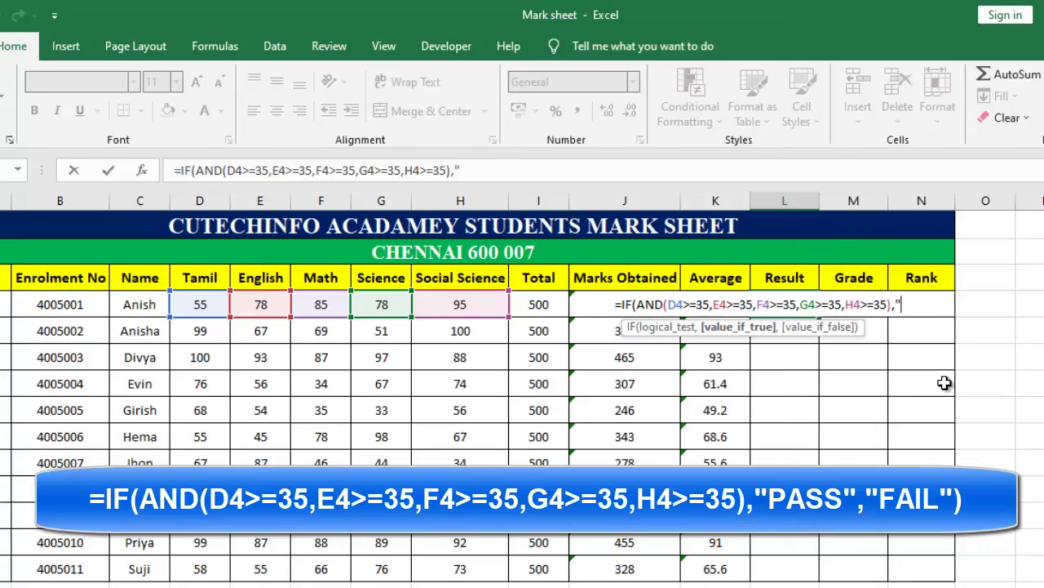
{"action": "type", "text": "\"PASSS"}
{"action": "key", "text": "BackSpace"}
{"action": "type", "text": "\","}
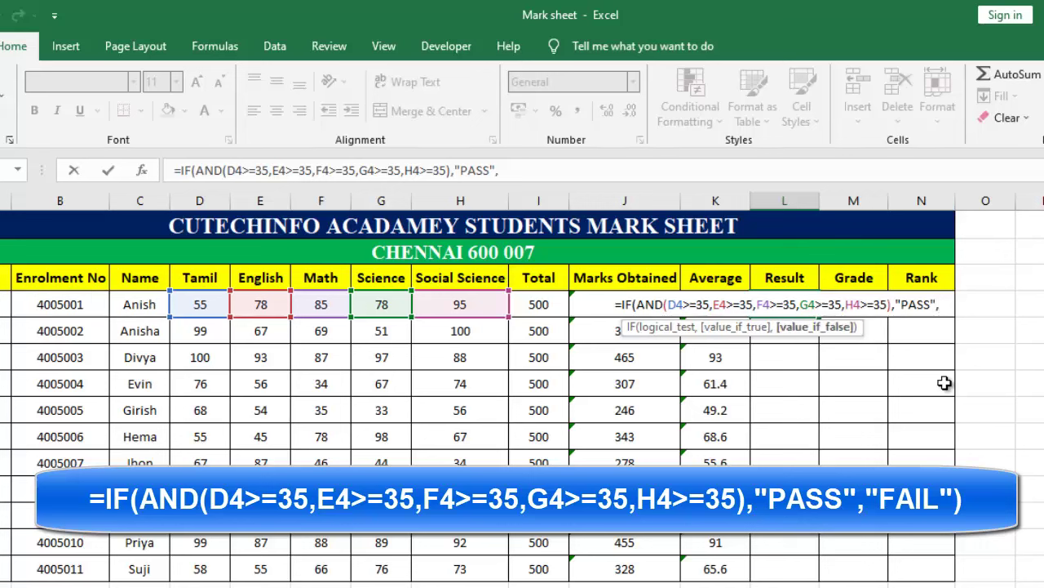
{"action": "type", "text": "\"FAIL"}
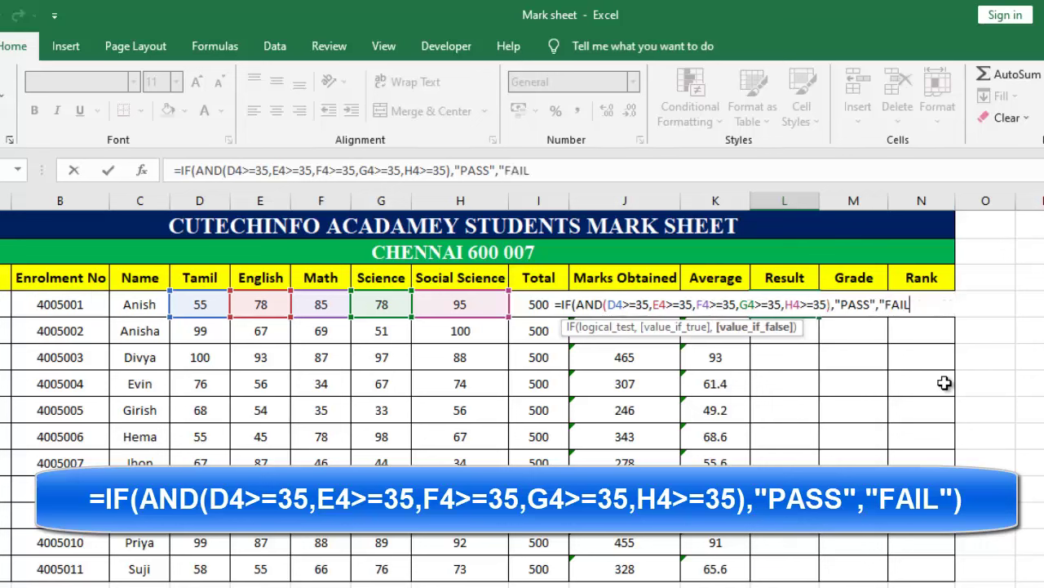
{"action": "type", "text": "\")"}
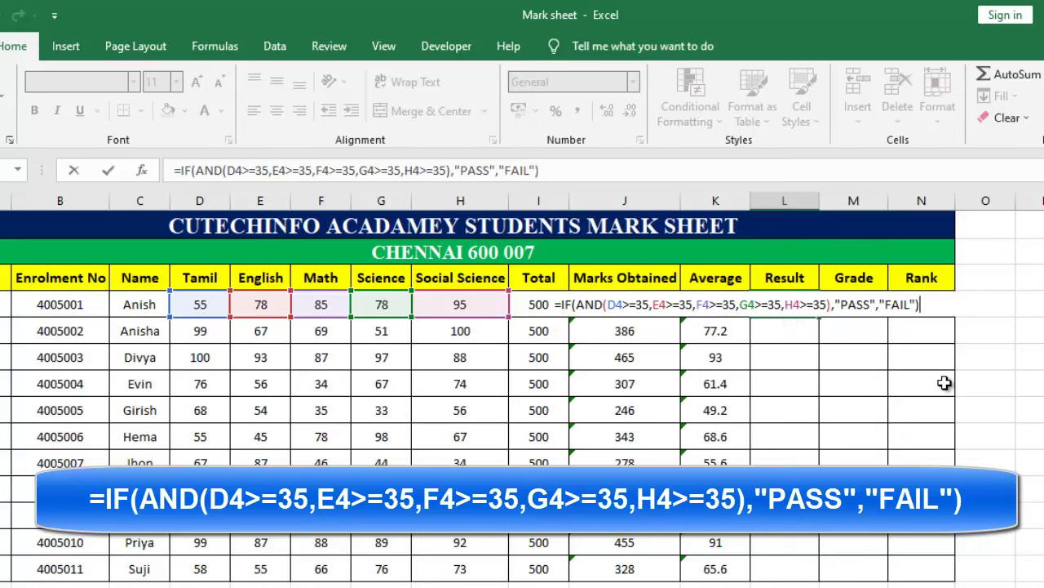
{"action": "key", "text": "Return"}
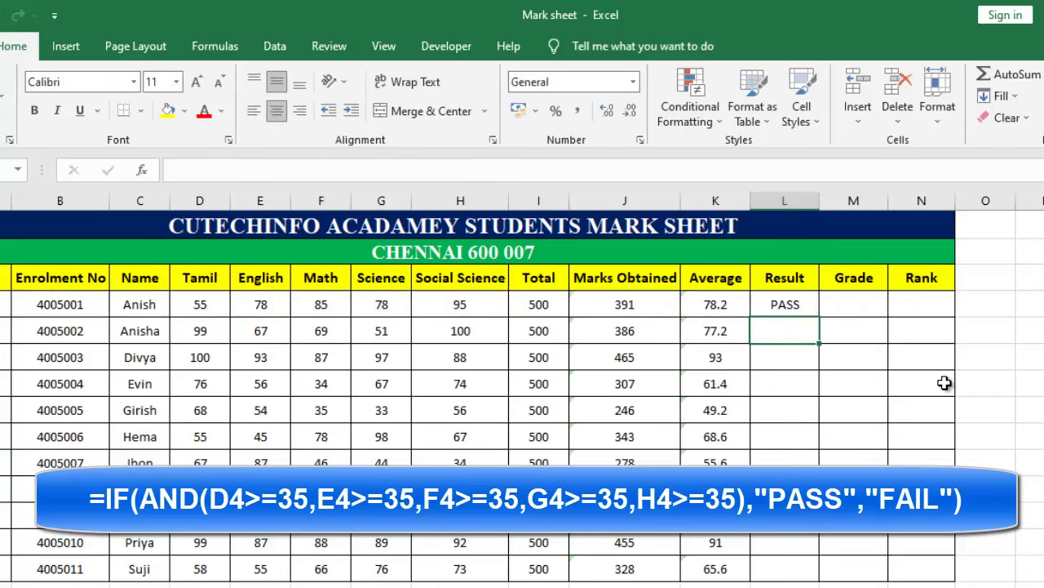
Copy the PASS/FAIL formula down to L14 and spot-check several students' results
{"action": "left_click", "coordinate": [802, 303]}
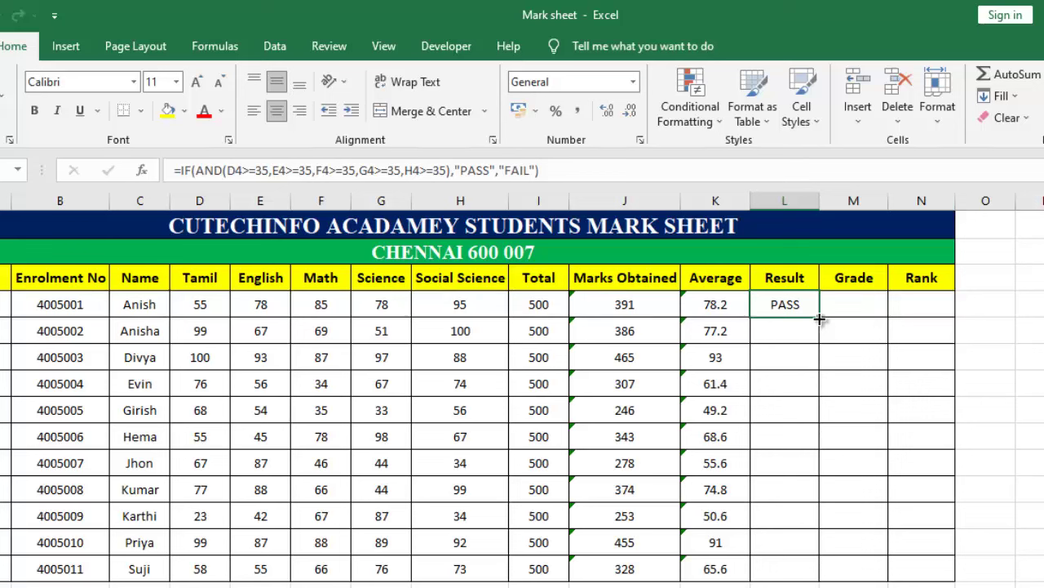
{"action": "double_click", "coordinate": [820, 318]}
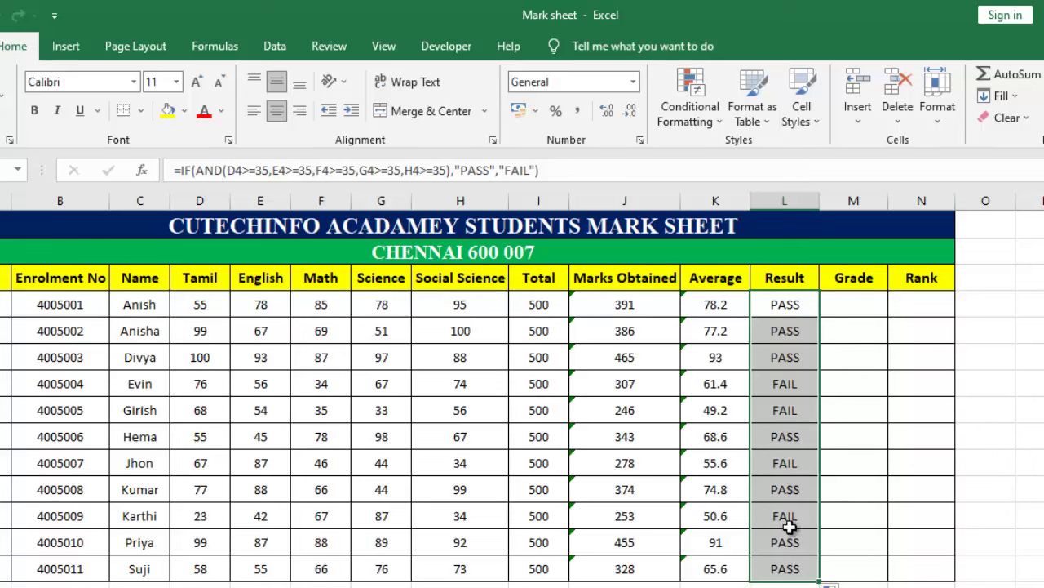
{"action": "left_click", "coordinate": [791, 416]}
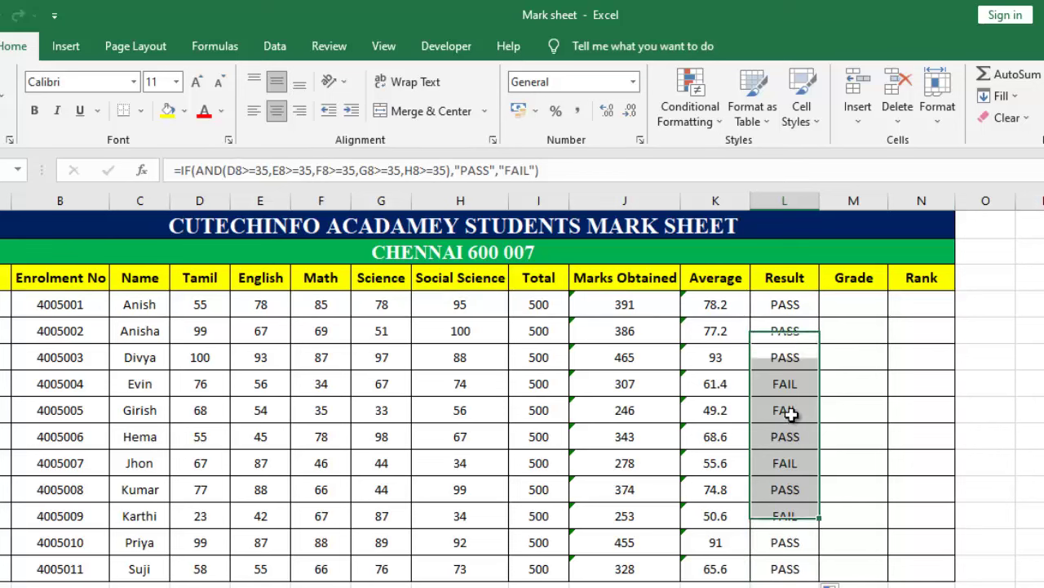
{"action": "left_click", "coordinate": [791, 461]}
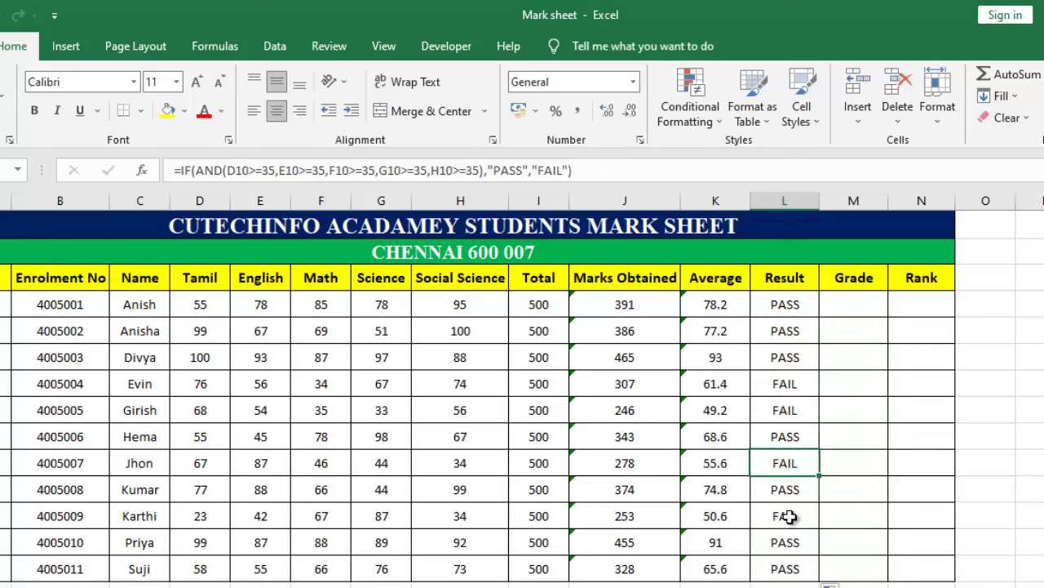
{"action": "left_click", "coordinate": [778, 365]}
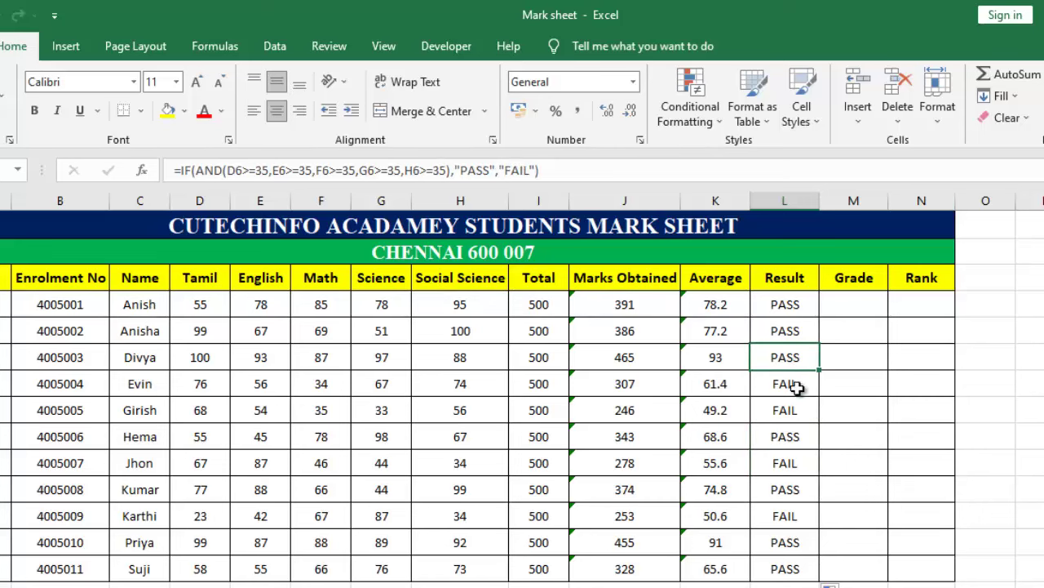
{"action": "left_click", "coordinate": [795, 538]}
{"action": "left_click", "coordinate": [808, 510]}
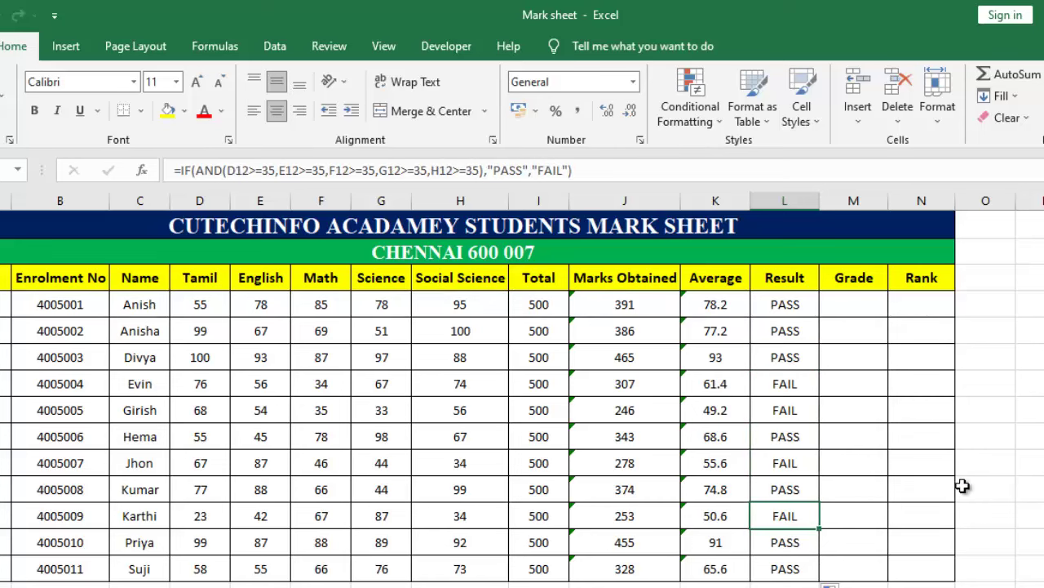
{"action": "left_click", "coordinate": [755, 505]}
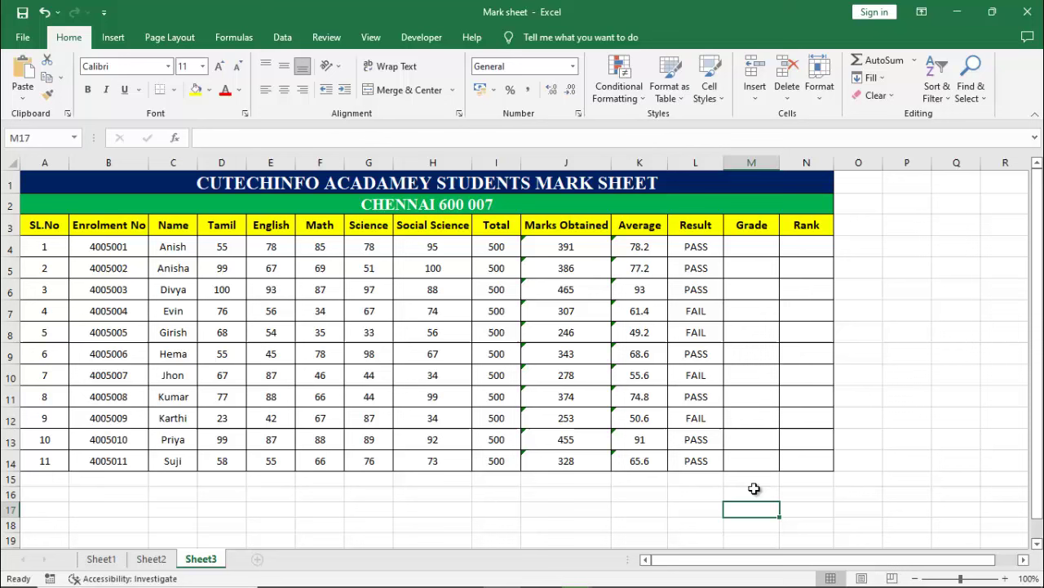
{"action": "left_click", "coordinate": [755, 489]}
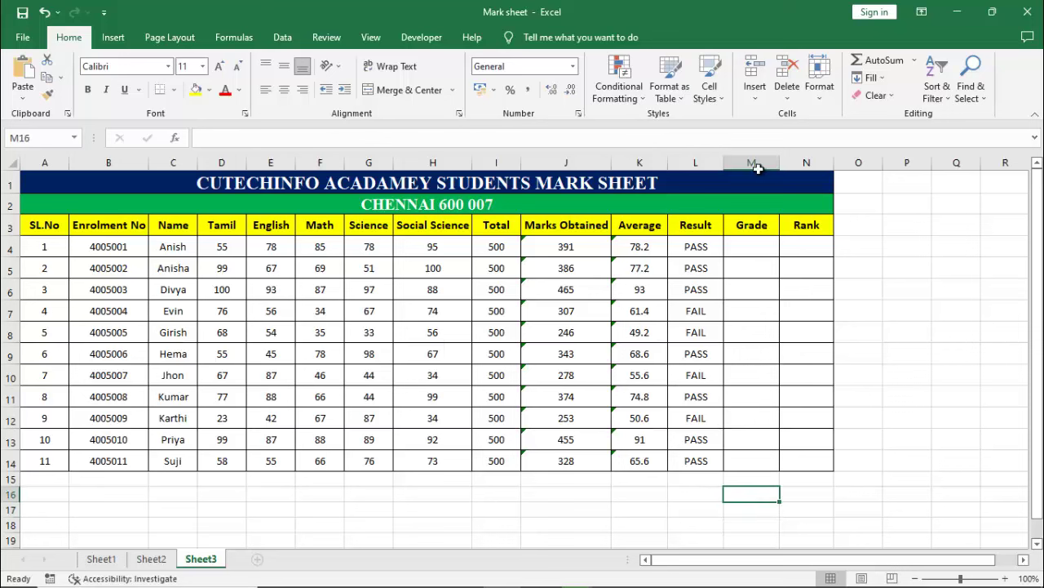
Begin M4's grade formula as =IF(K4>=90,"A+", for averages of 90 or more
{"action": "left_click", "coordinate": [753, 247]}
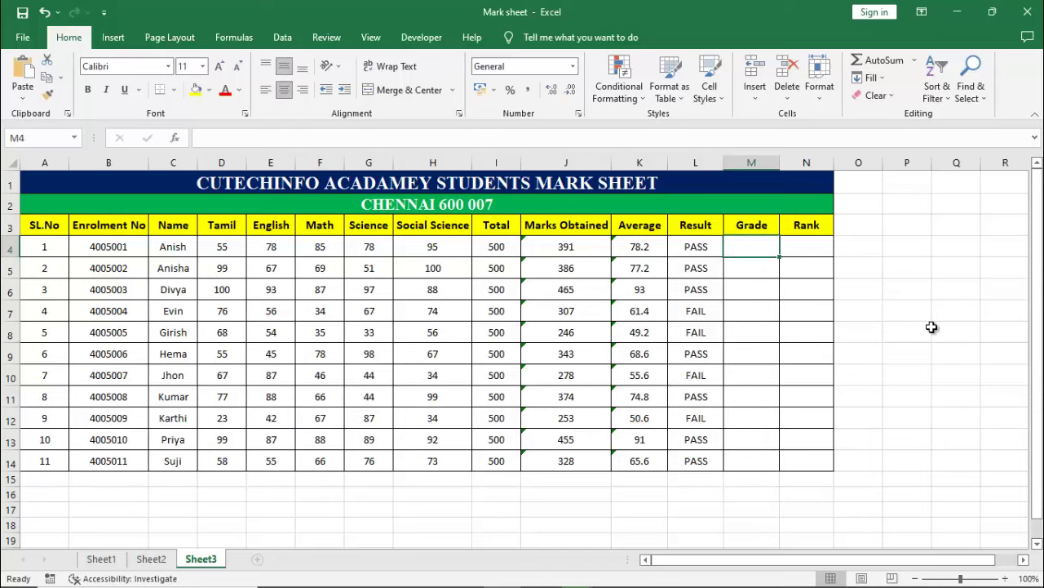
{"action": "type", "text": "=IF("}
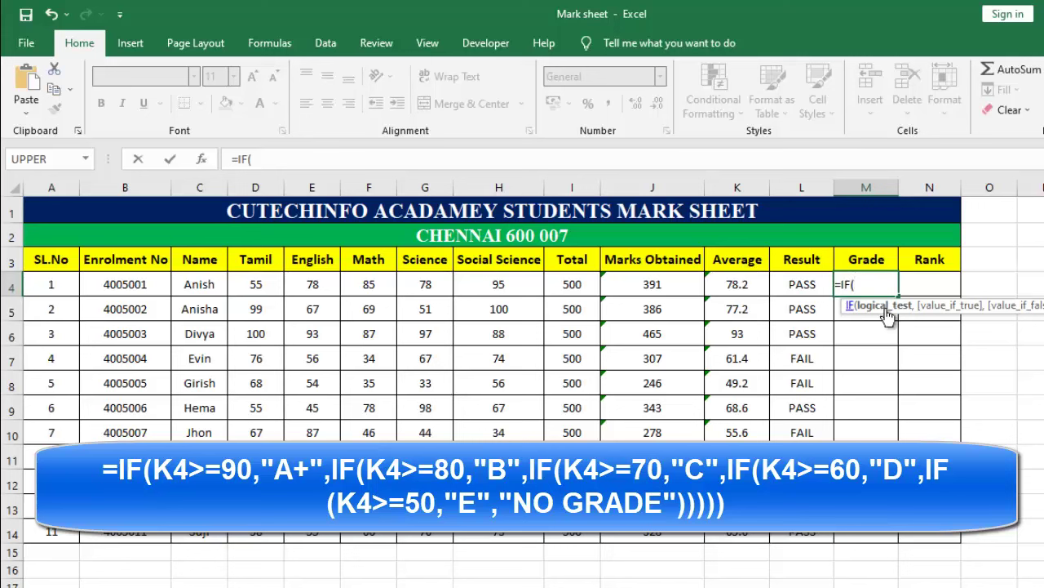
{"action": "left_click", "coordinate": [739, 284]}
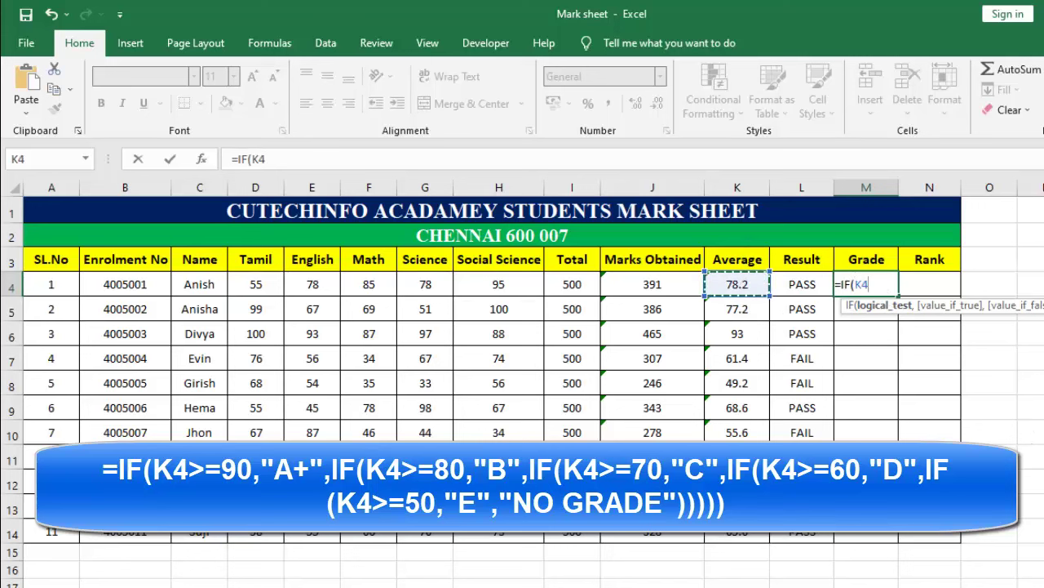
{"action": "type", "text": ">=90"}
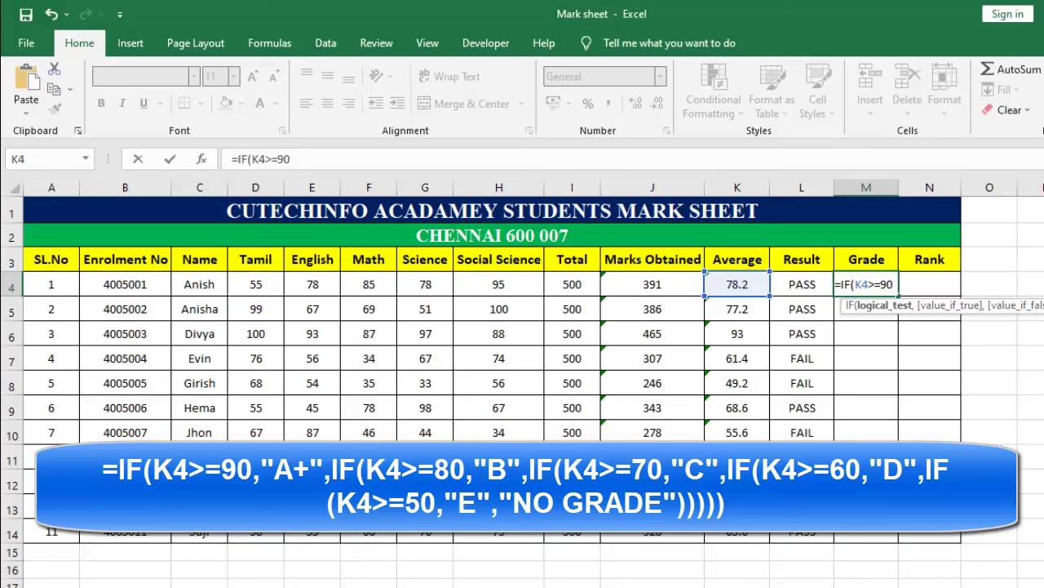
{"action": "type", "text": ","}
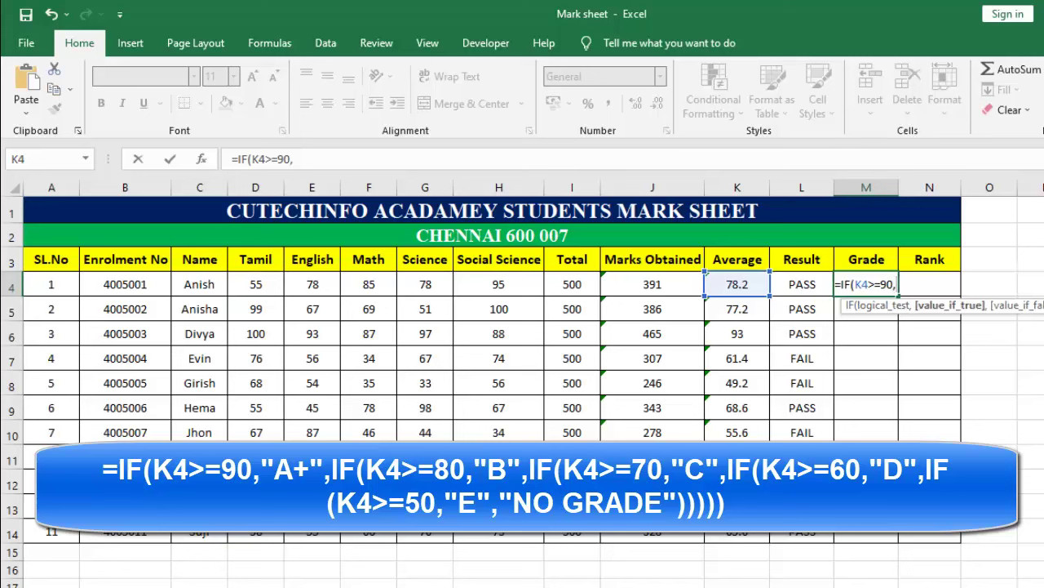
{"action": "type", "text": "\""}
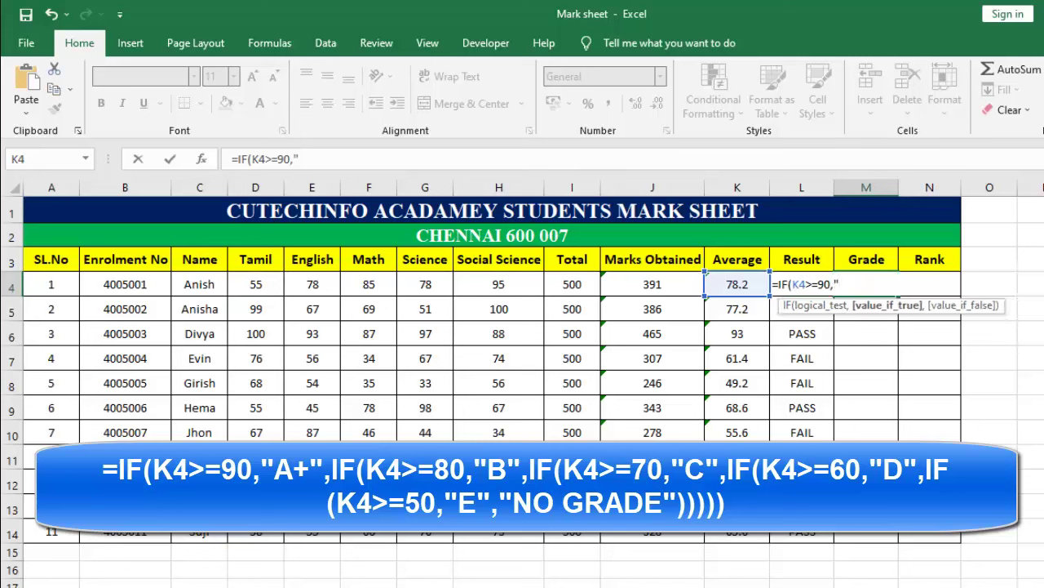
{"action": "type", "text": "A+\","}
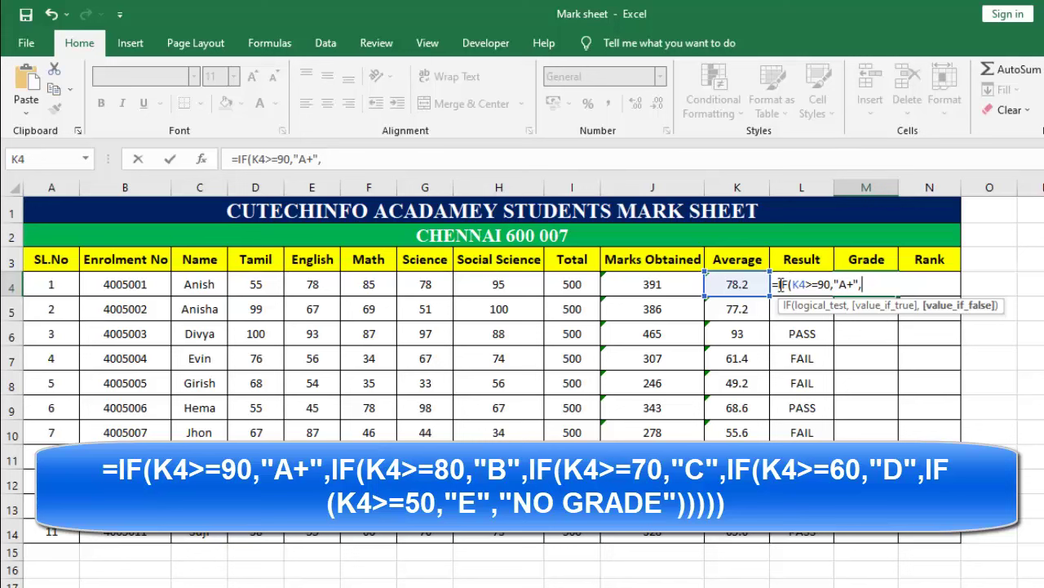
Add nested tests giving B for K4>=80 and C for K4>=70, then start the next test
{"action": "left_click_drag", "start_coordinate": [780, 284], "coordinate": [819, 320]}
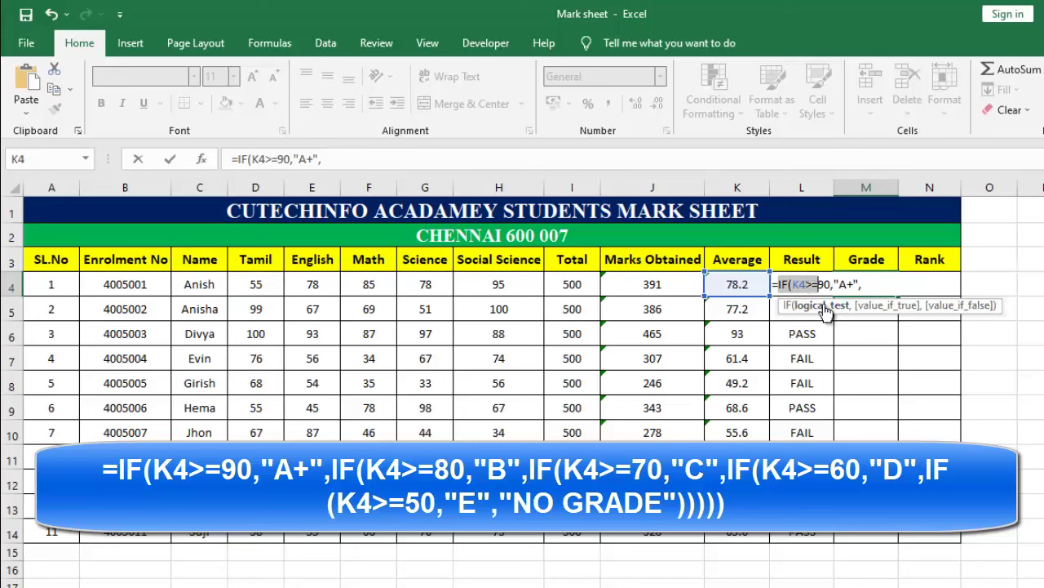
{"action": "left_click", "coordinate": [874, 285]}
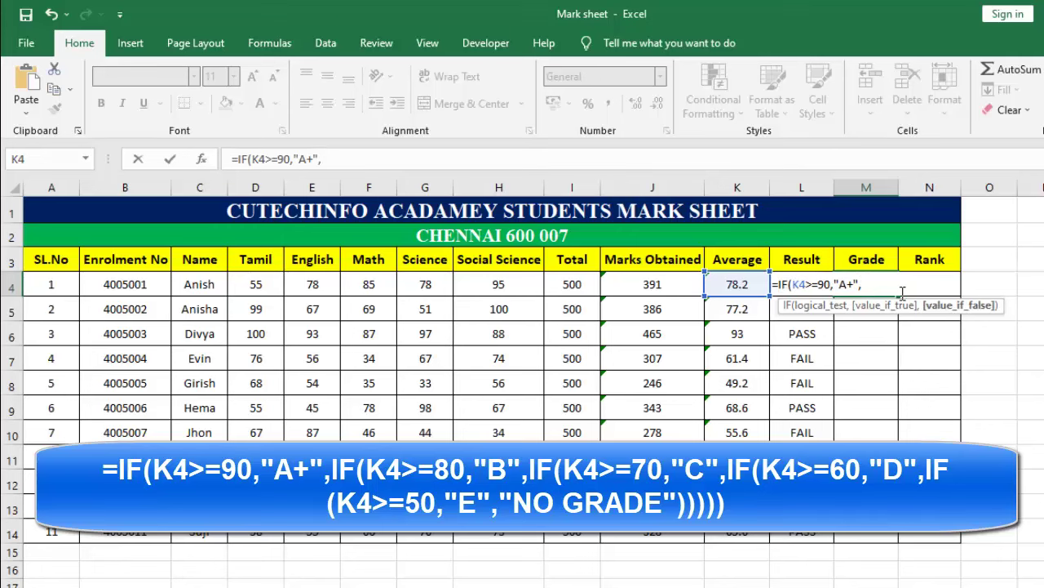
{"action": "type", "text": "IF(K4>="}
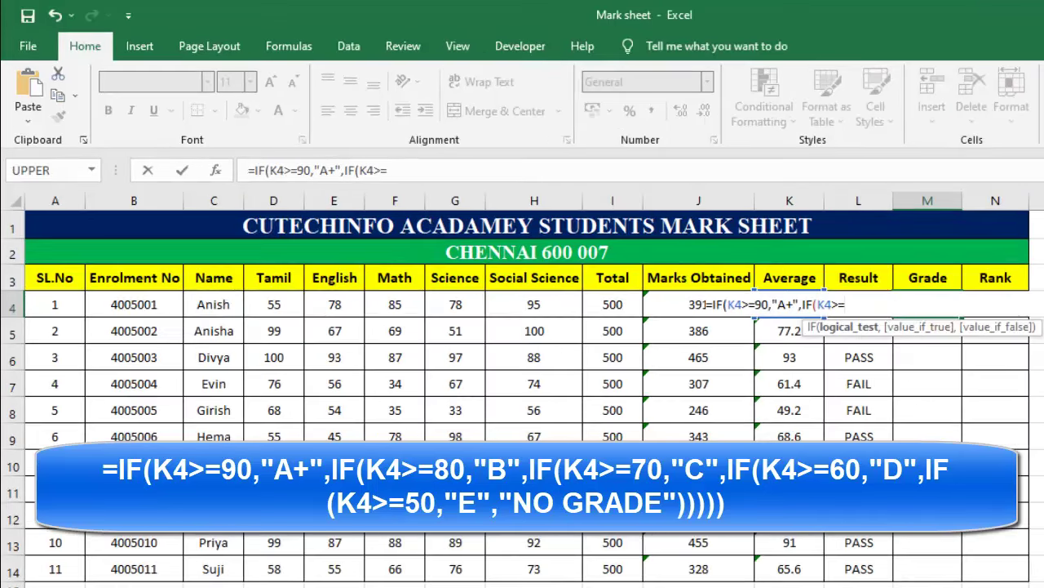
{"action": "type", "text": "80"}
{"action": "type", "text": ","}
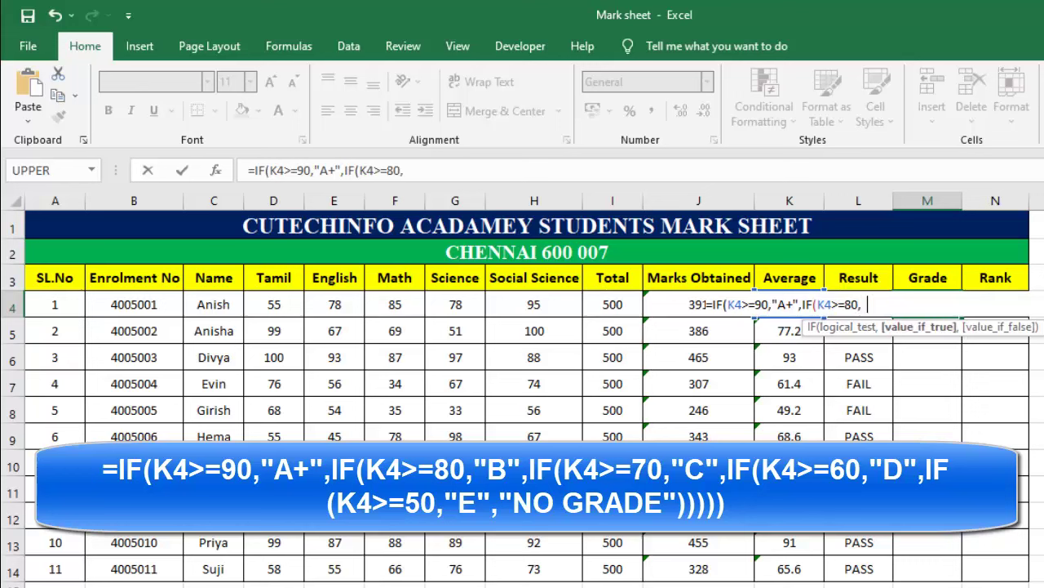
{"action": "type", "text": " B\","}
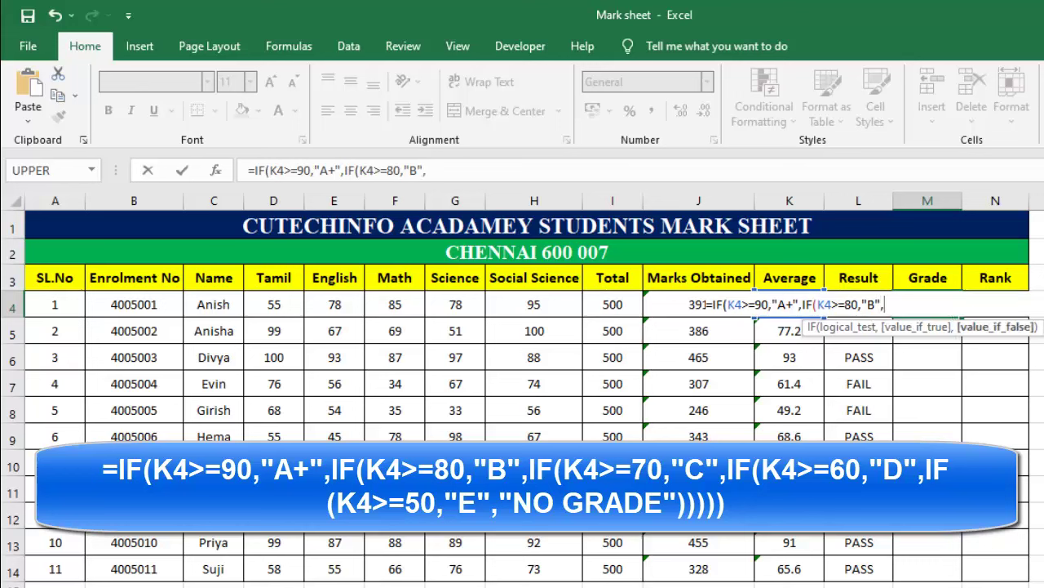
{"action": "type", "text": "IF(K4>="}
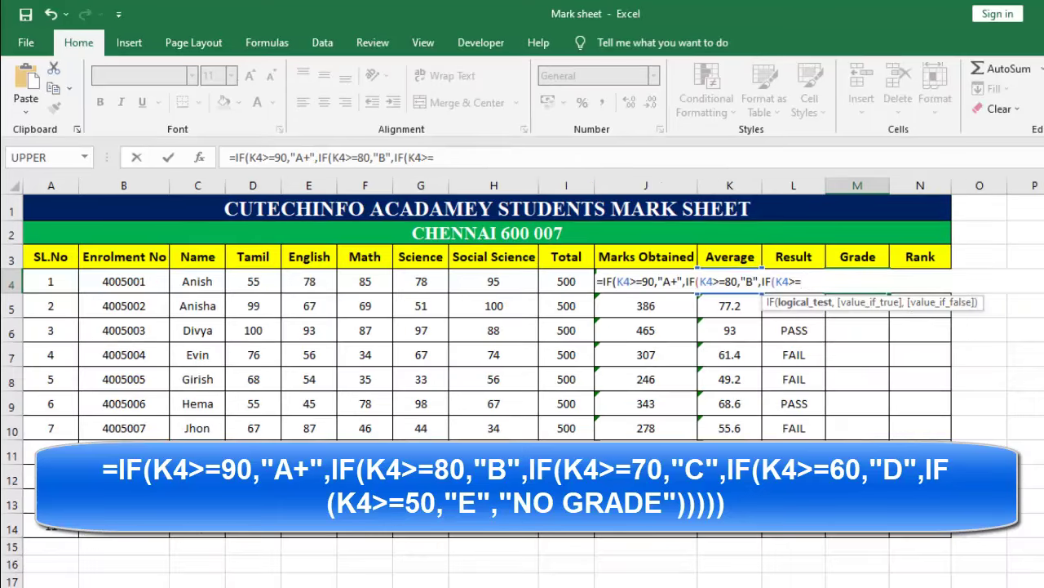
{"action": "type", "text": "70"}
{"action": "type", "text": ","}
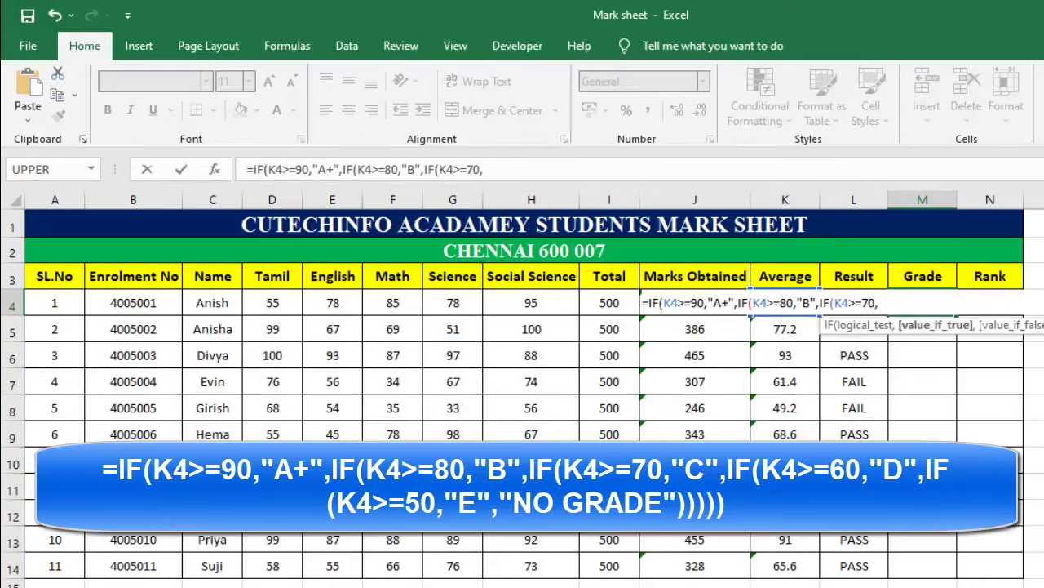
{"action": "type", "text": "\"C\","}
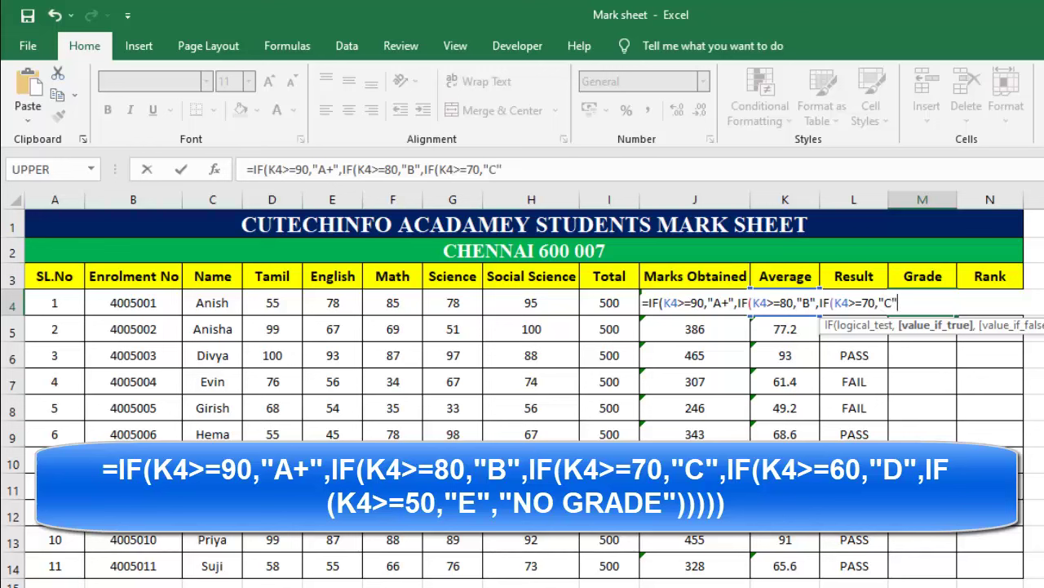
{"action": "type", "text": "IF(K4>="}
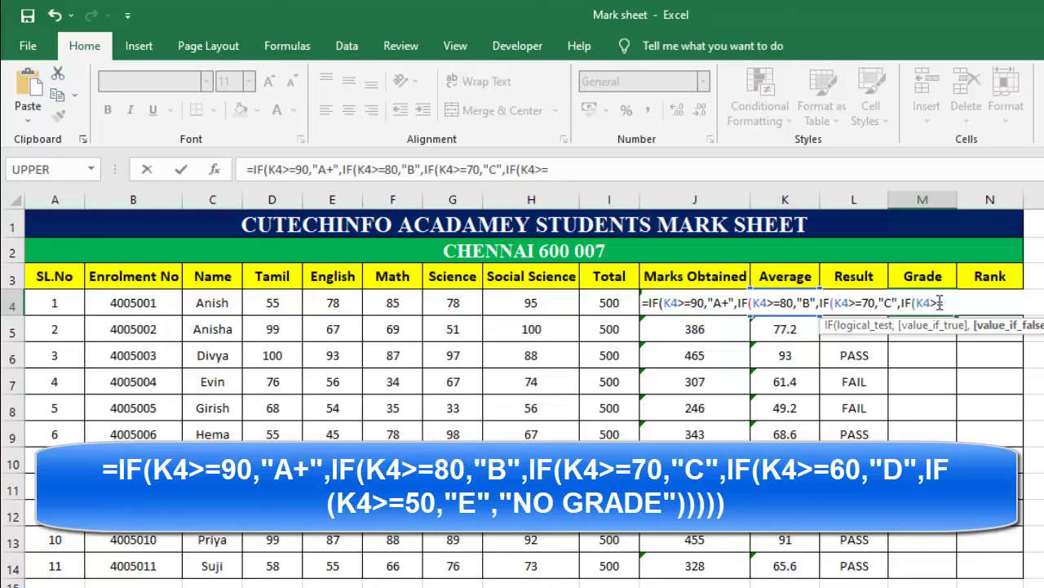
Add D for K4>=60, E for K4>=50 and "NO GRADE" otherwise, close the brackets and enter it
{"action": "type", "text": "6"}
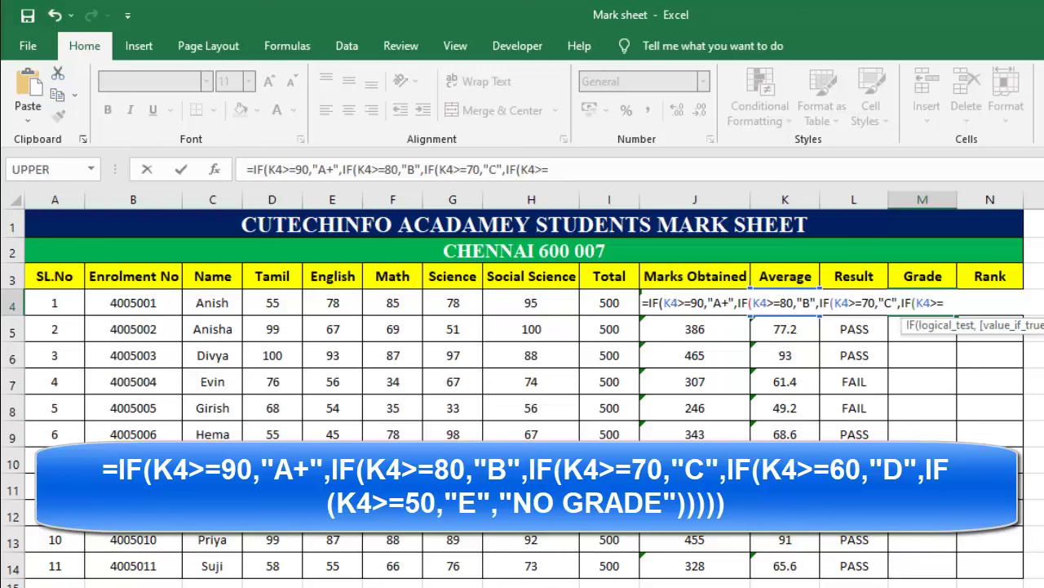
{"action": "type", "text": "0"}
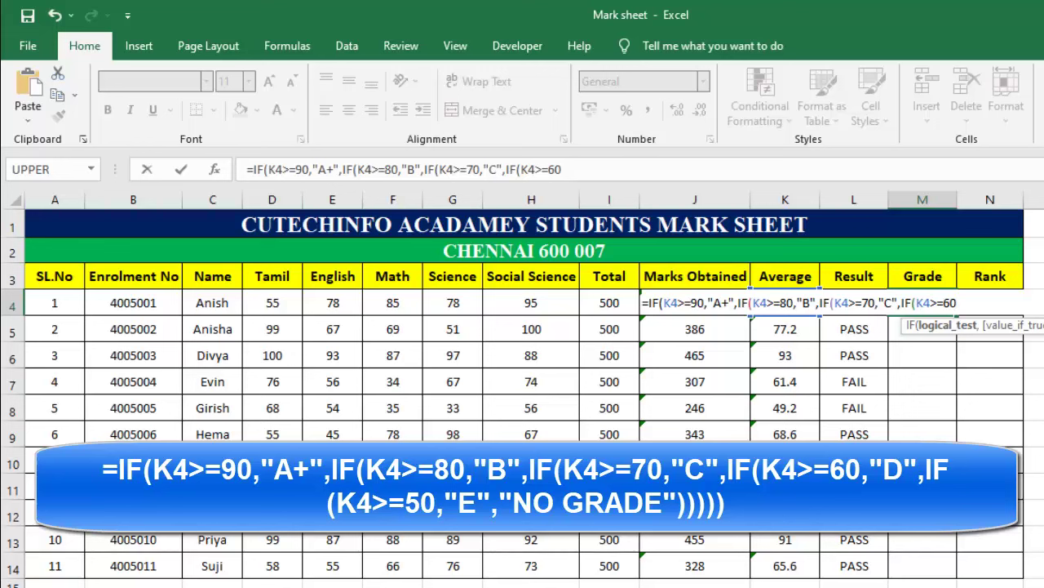
{"action": "type", "text": ","}
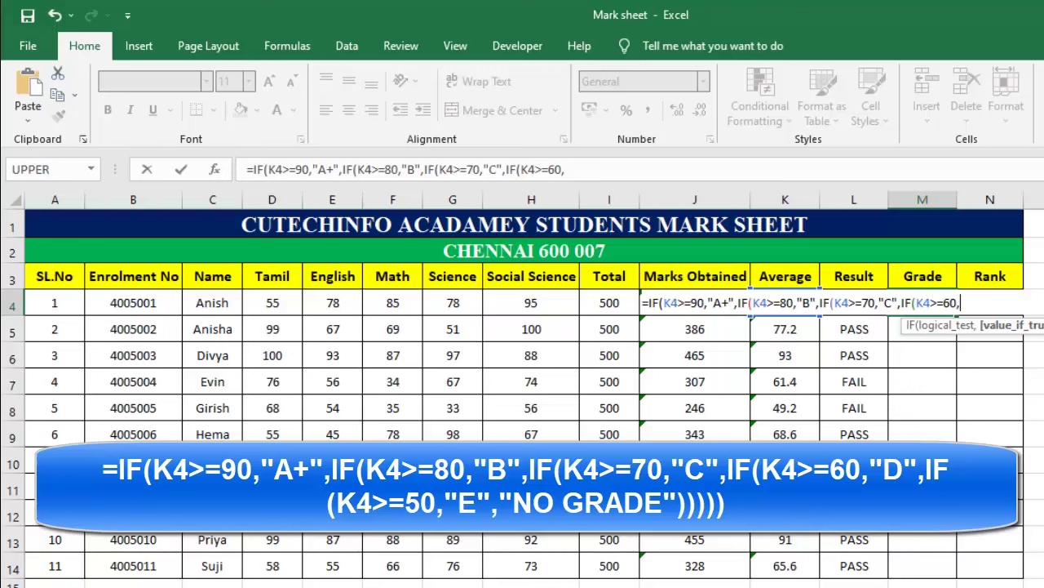
{"action": "type", "text": "\"D\",IF(K4>="}
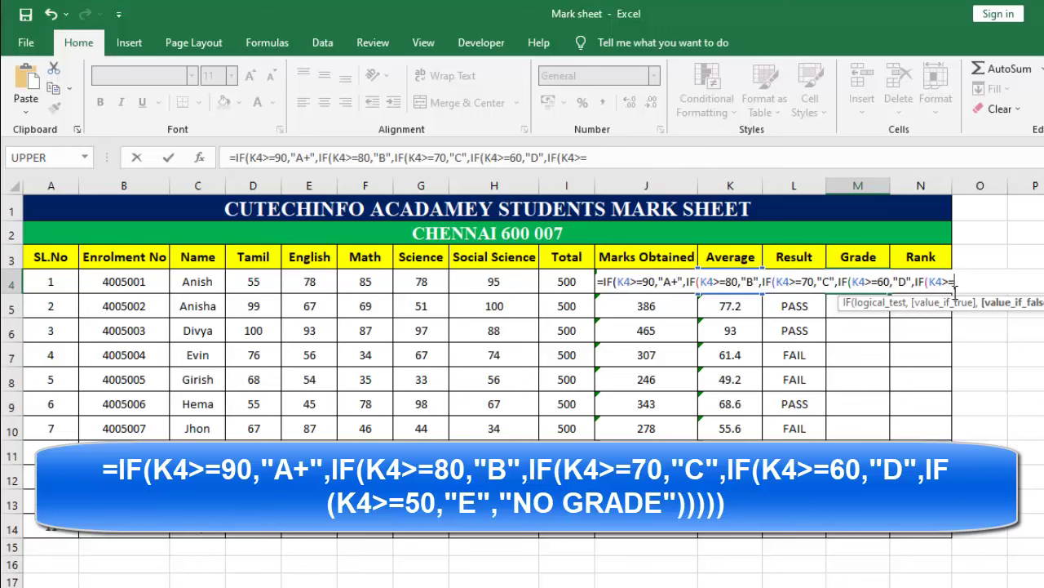
{"action": "type", "text": "5"}
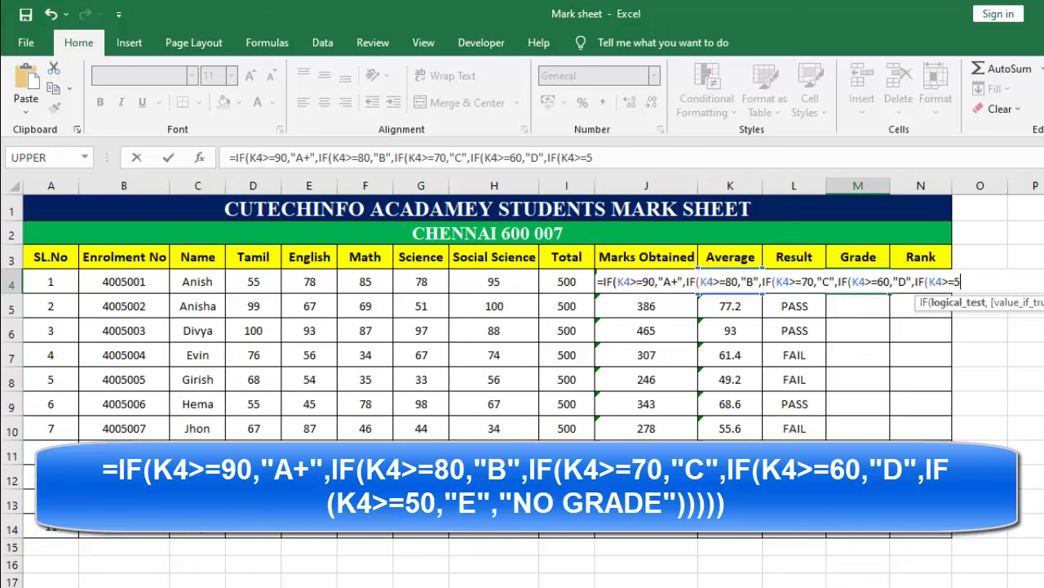
{"action": "type", "text": "0"}
{"action": "type", "text": ", "}
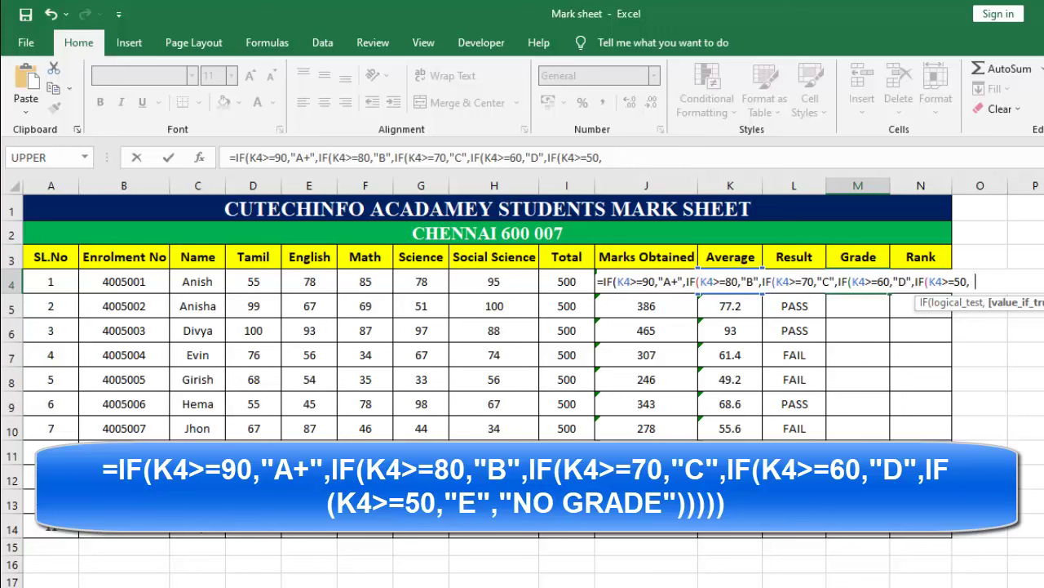
{"action": "type", "text": "E\","}
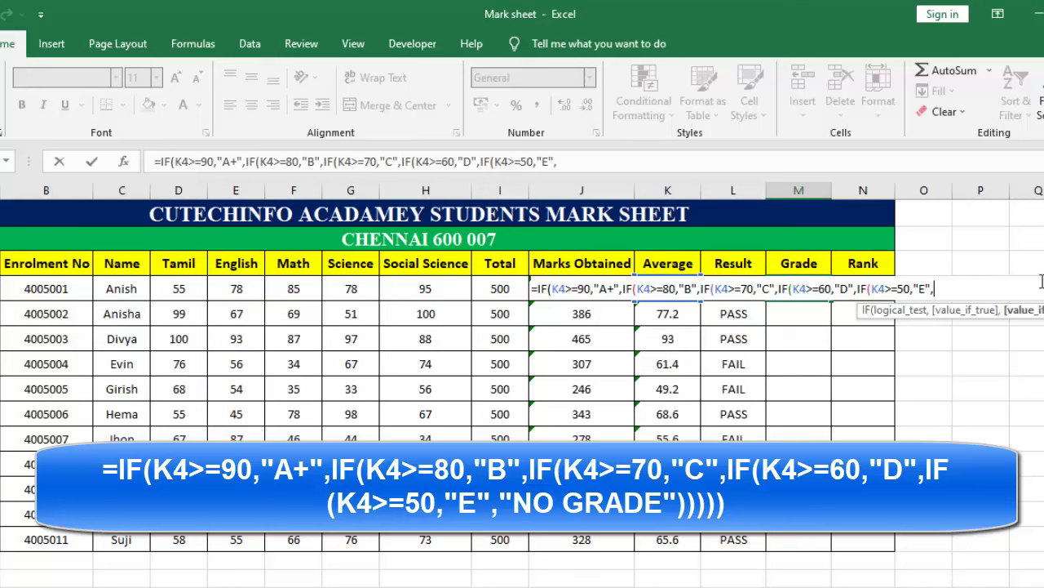
{"action": "type", "text": "\""}
{"action": "type", "text": "NO GR"}
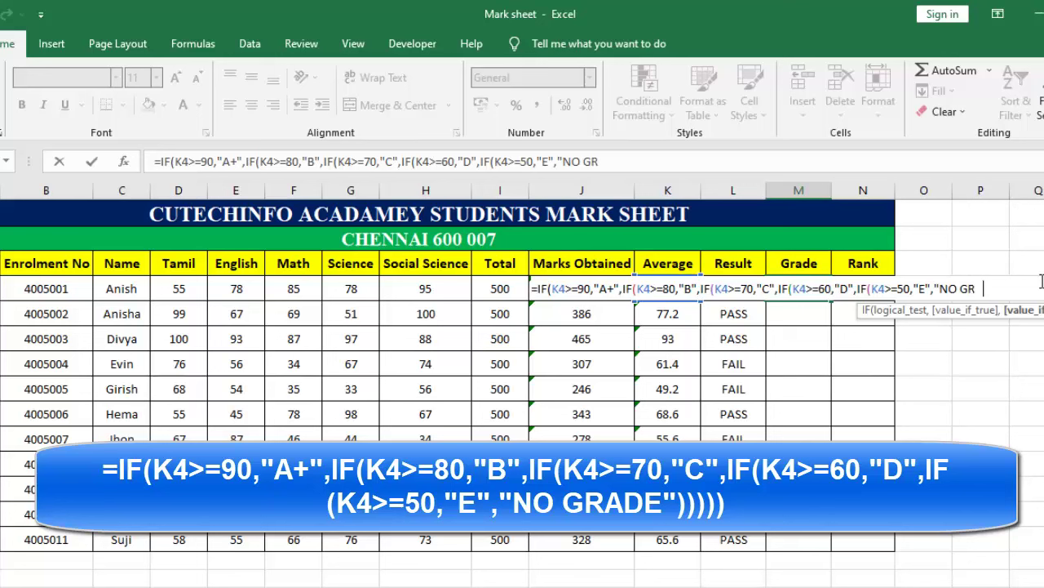
{"action": "type", "text": "ADE"}
{"action": "type", "text": "\""}
{"action": "type", "text": "))"}
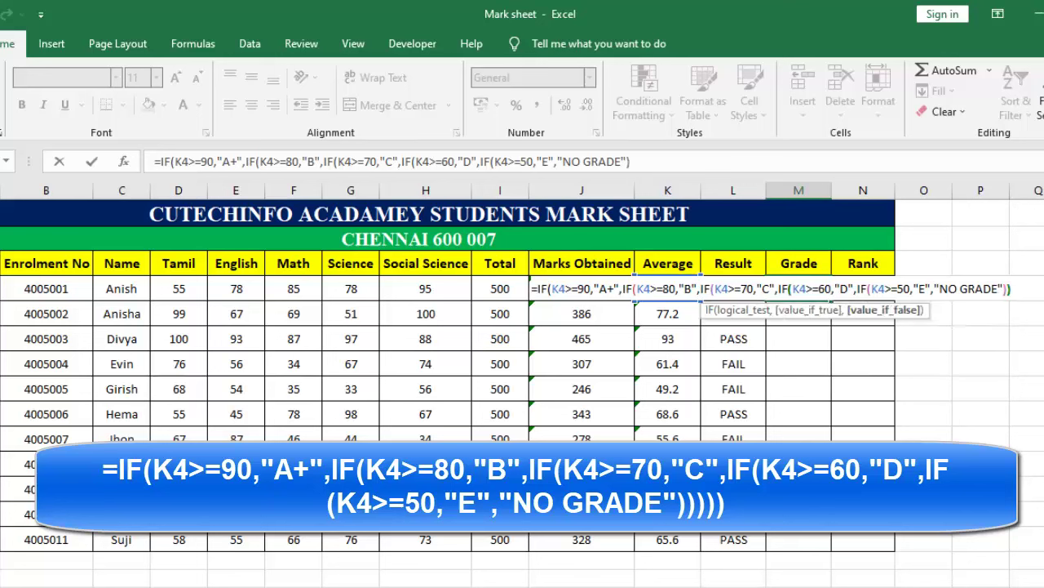
{"action": "type", "text": ")))"}
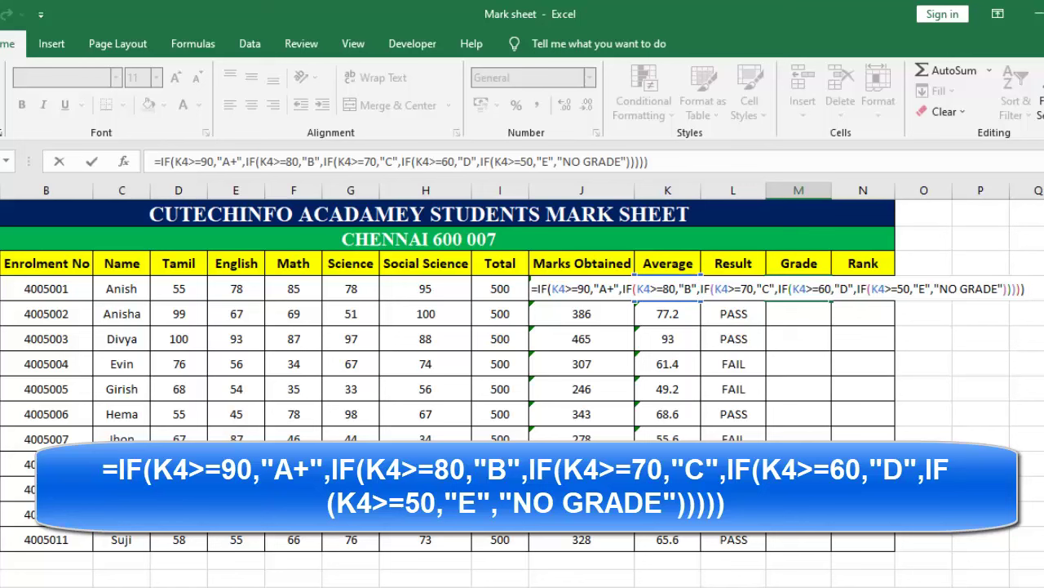
{"action": "key", "text": "Return"}
Copy M4's grade formula down to M14 and check the grade in row 6
{"action": "left_click", "coordinate": [803, 286]}
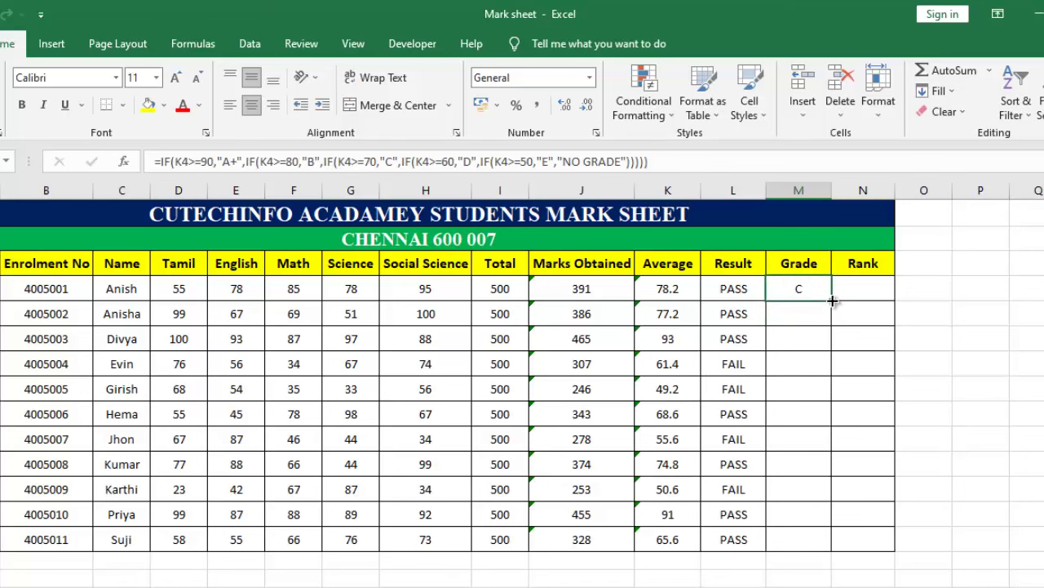
{"action": "double_click", "coordinate": [832, 301]}
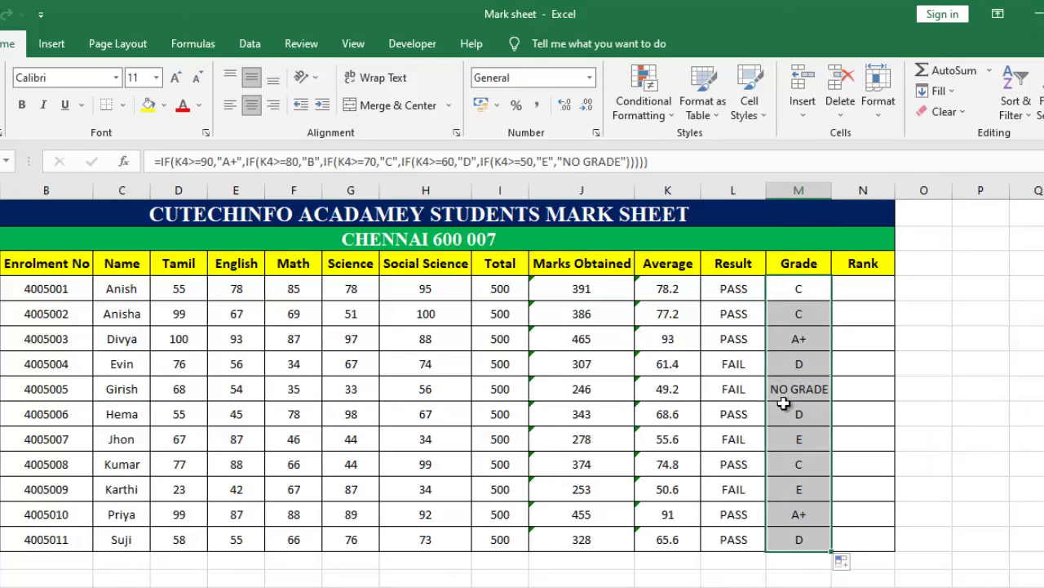
{"action": "left_click", "coordinate": [794, 336]}
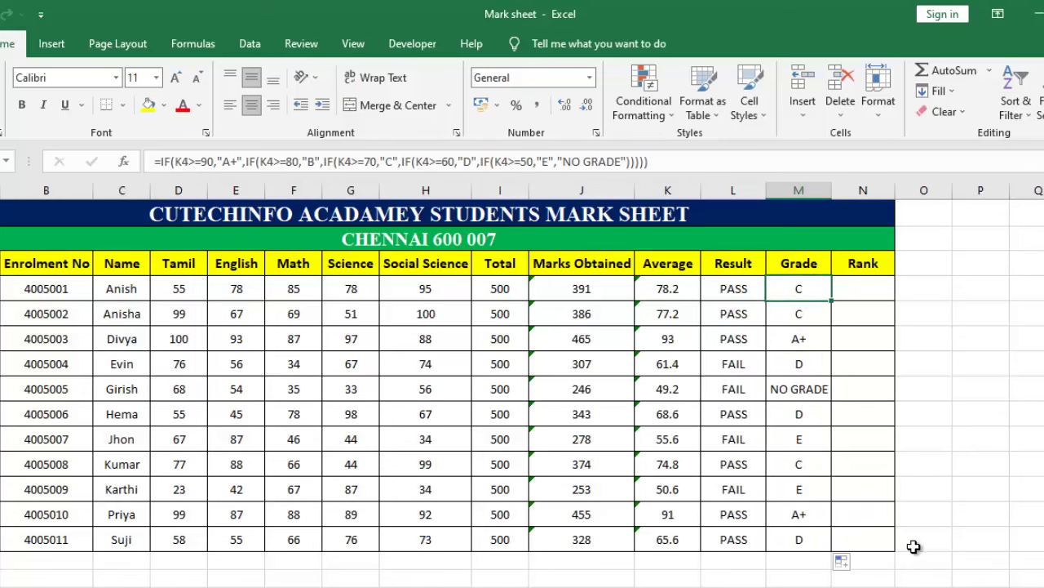
{"action": "left_click", "coordinate": [863, 578]}
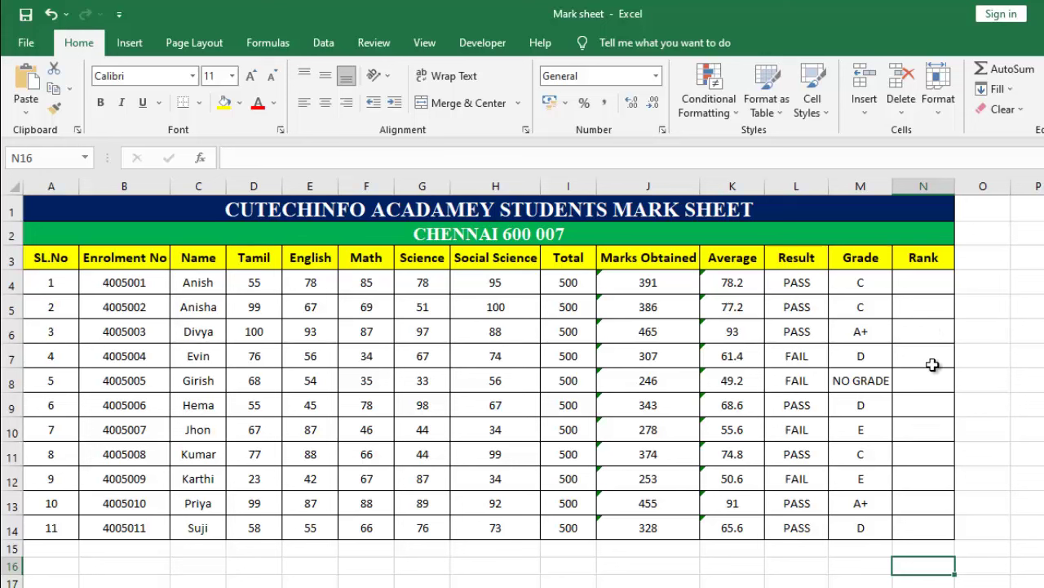
Start a =RANK.EQ( formula in N4 from the RANK autocomplete suggestions
{"action": "left_click", "coordinate": [915, 286]}
{"action": "type", "text": "="}
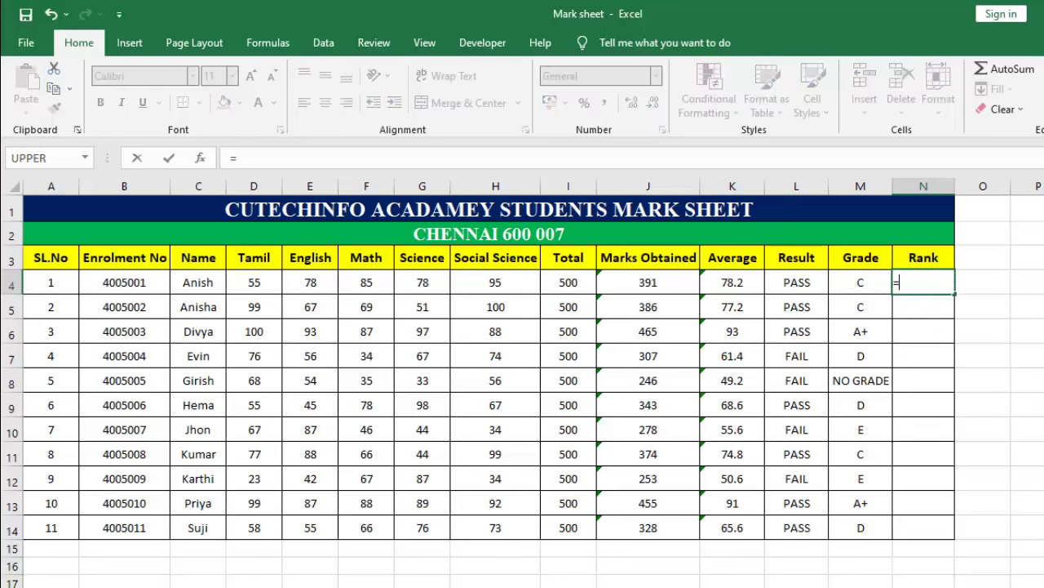
{"action": "type", "text": "RANK"}
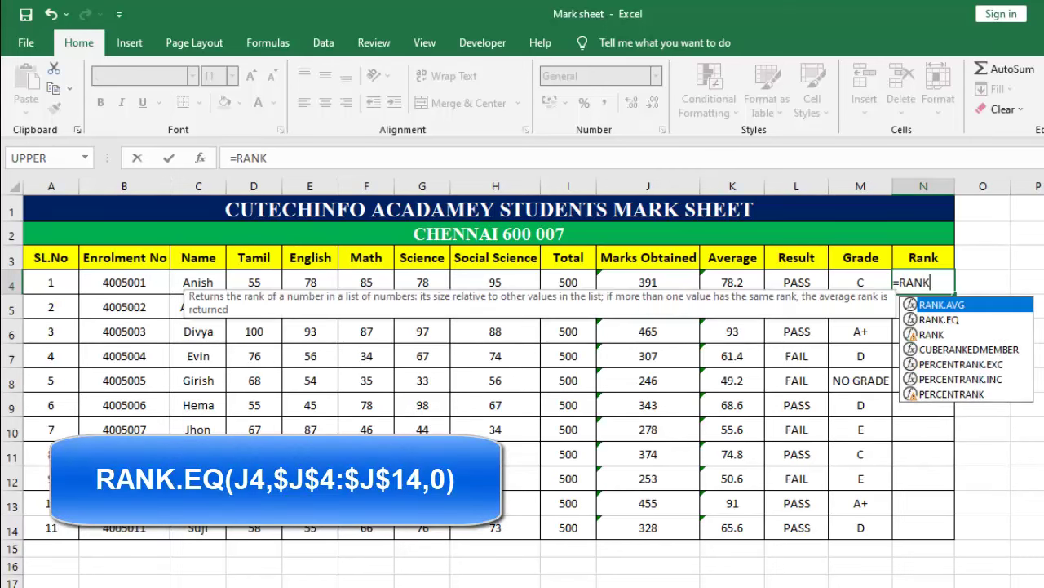
{"action": "left_click", "coordinate": [931, 336]}
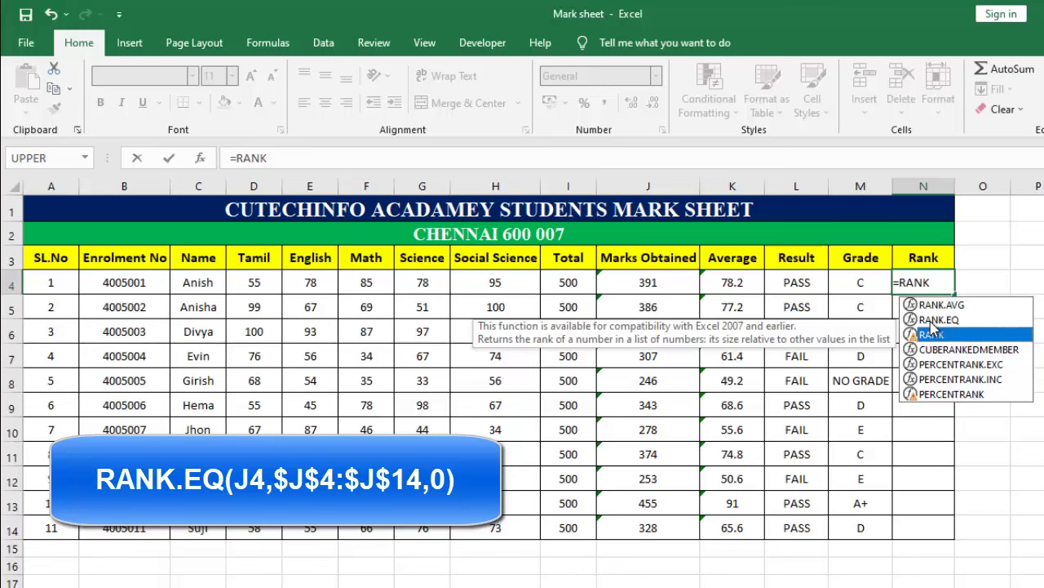
{"action": "left_click", "coordinate": [933, 321]}
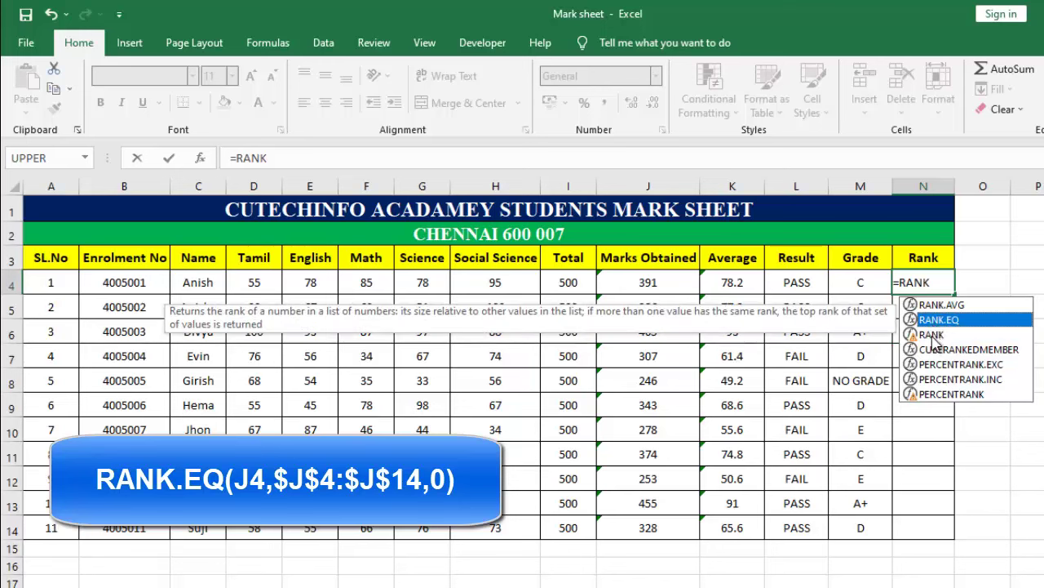
{"action": "left_click", "coordinate": [931, 335]}
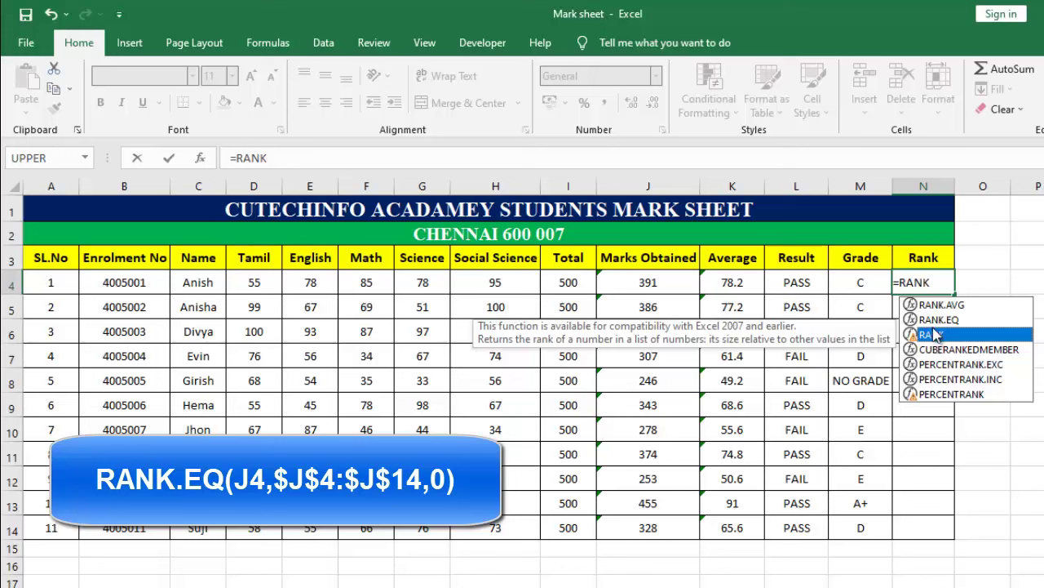
{"action": "left_click", "coordinate": [951, 321]}
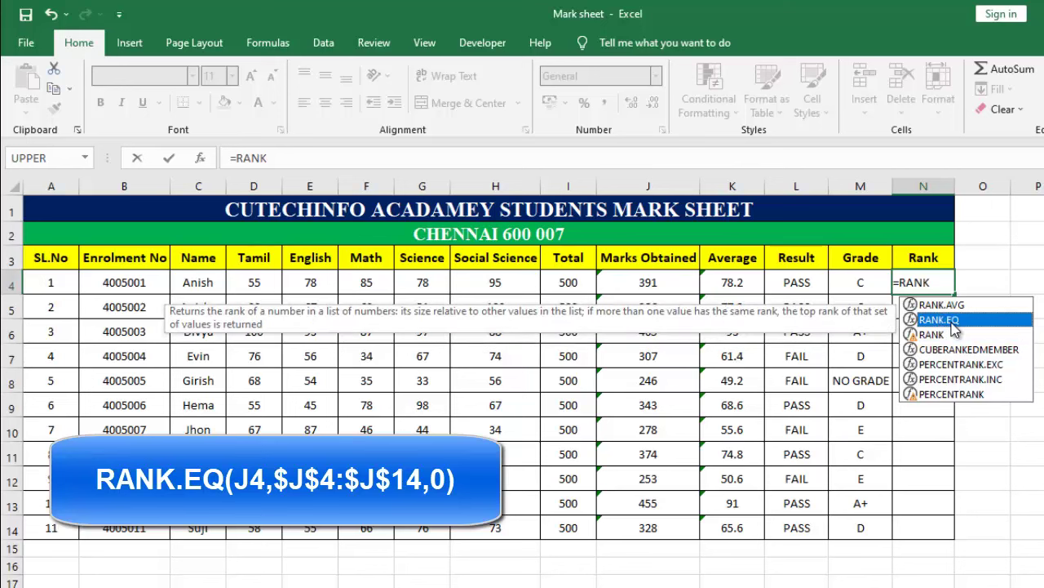
{"action": "double_click", "coordinate": [939, 320]}
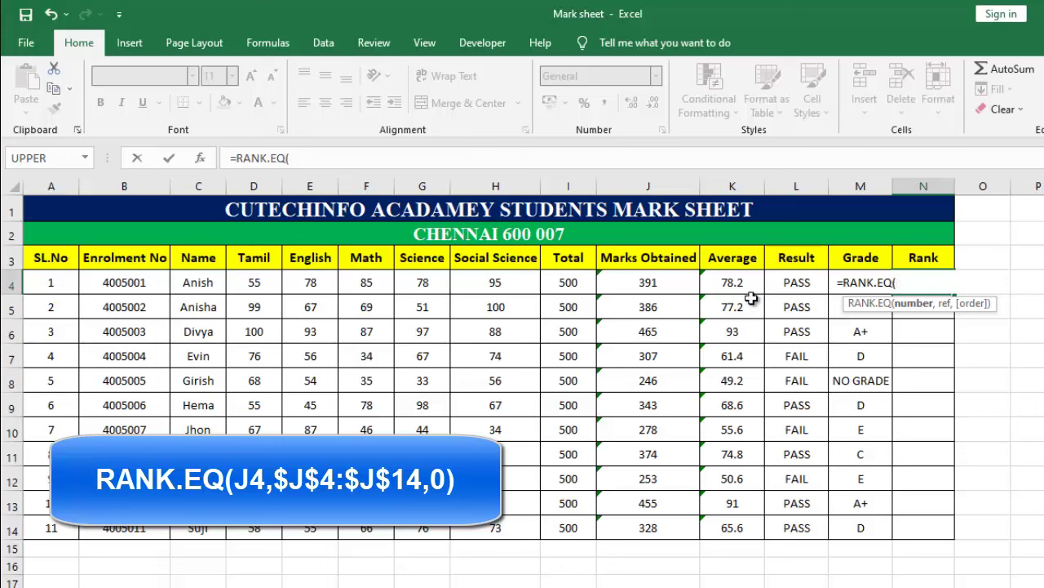
Complete N4 as =RANK.EQ(J4,$J$4:$J$14,0), giving the first student rank 3
{"action": "left_click", "coordinate": [647, 284]}
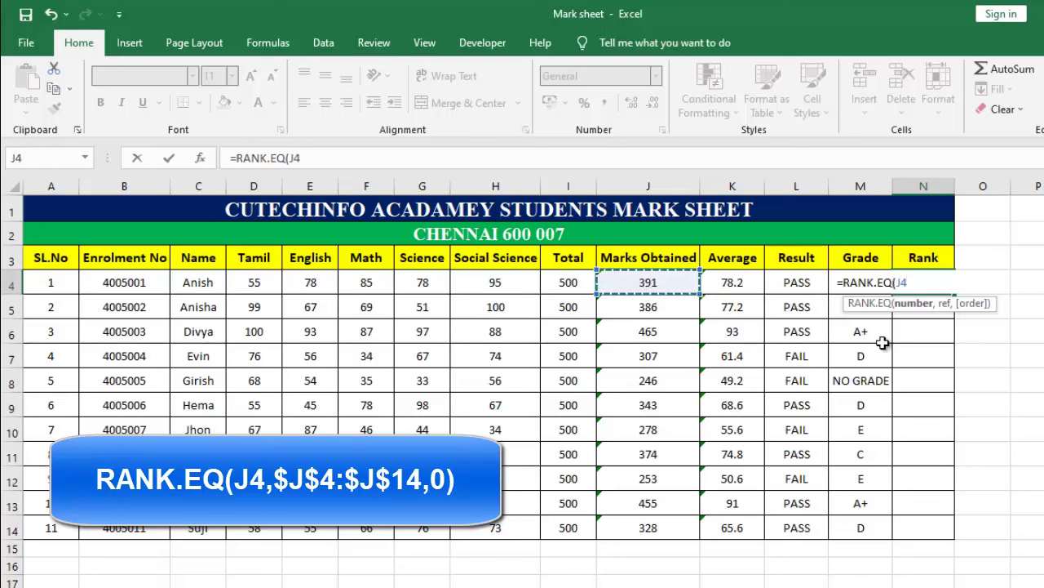
{"action": "type", "text": ","}
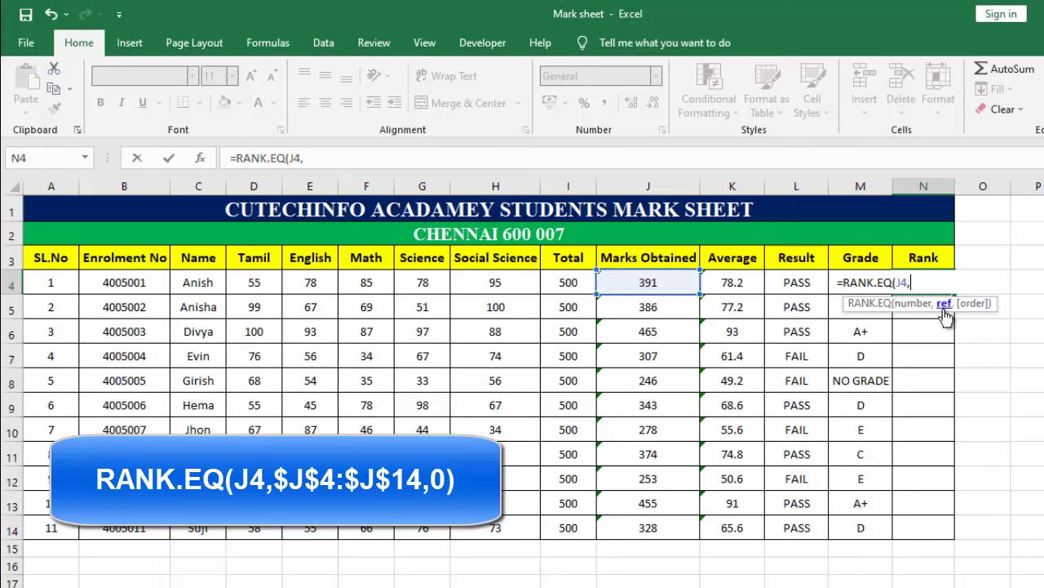
{"action": "left_click", "coordinate": [651, 282]}
{"action": "left_click_drag", "start_coordinate": [651, 282], "coordinate": [669, 522]}
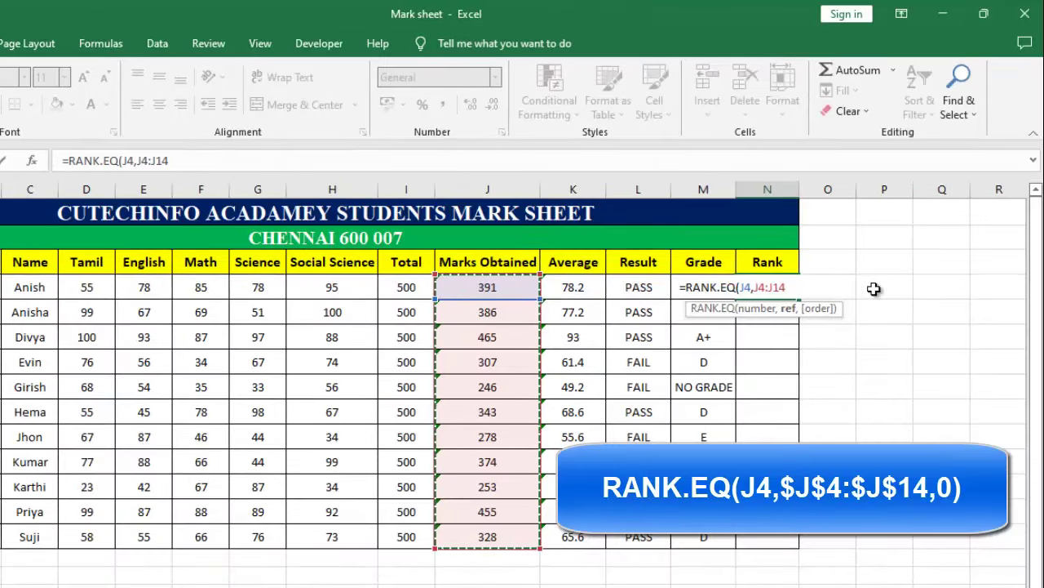
{"action": "key", "text": "F4"}
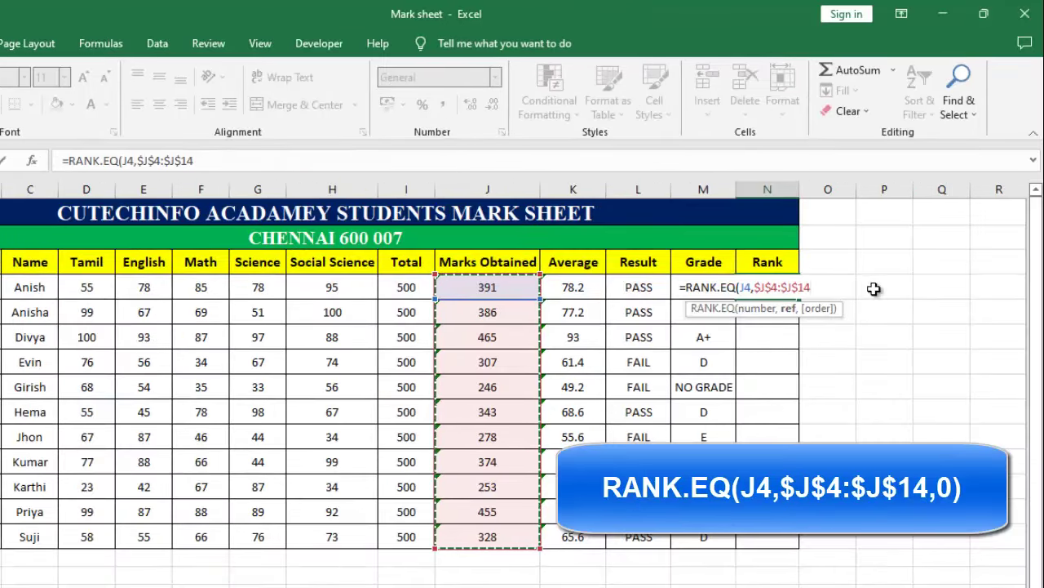
{"action": "type", "text": ","}
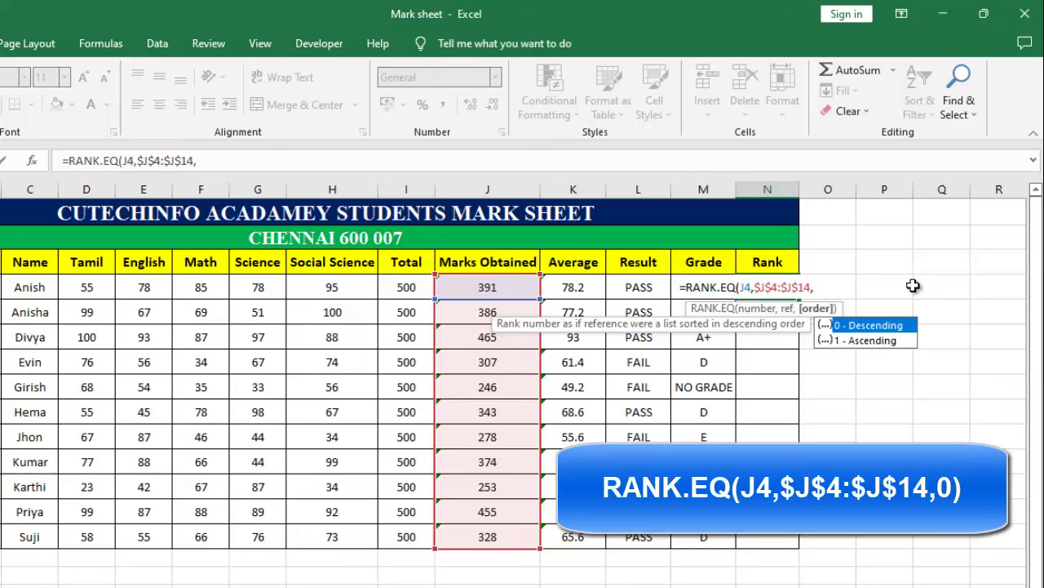
{"action": "type", "text": "0)"}
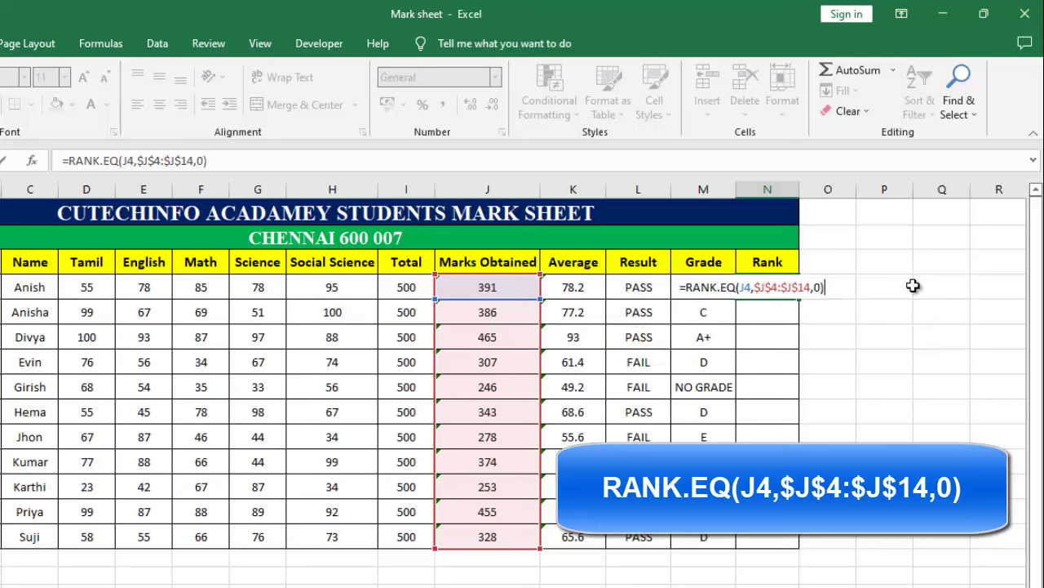
{"action": "key", "text": "Return"}
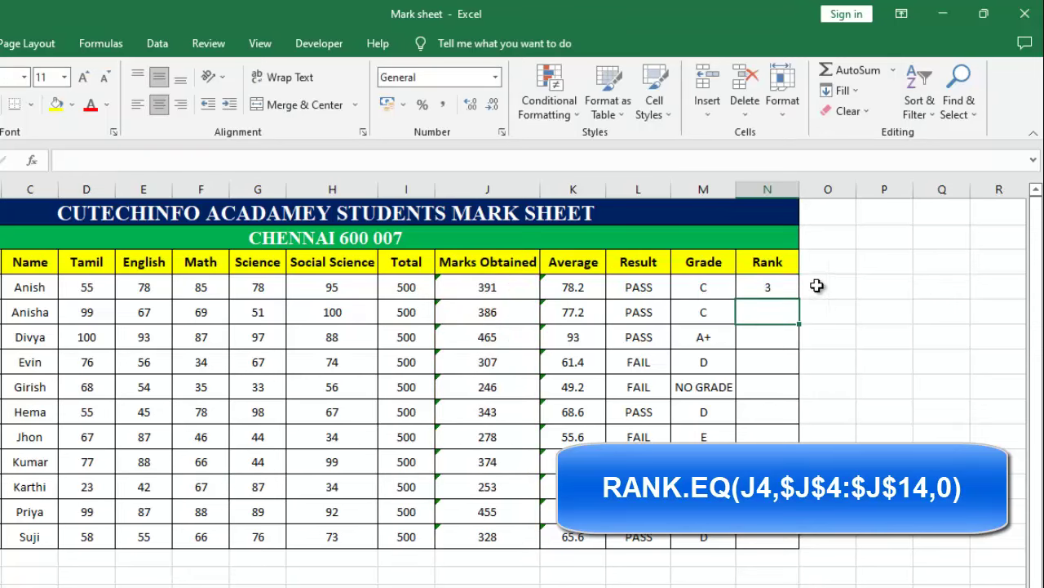
Copy the N4 rank formula down to N14 and review the failing students' rows
{"action": "left_click", "coordinate": [763, 286]}
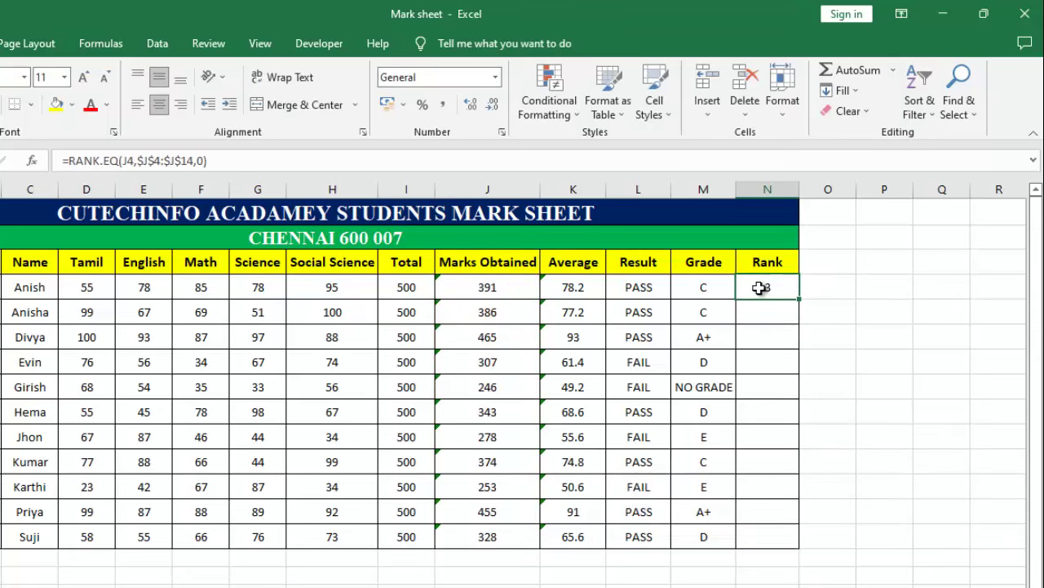
{"action": "double_click", "coordinate": [799, 302]}
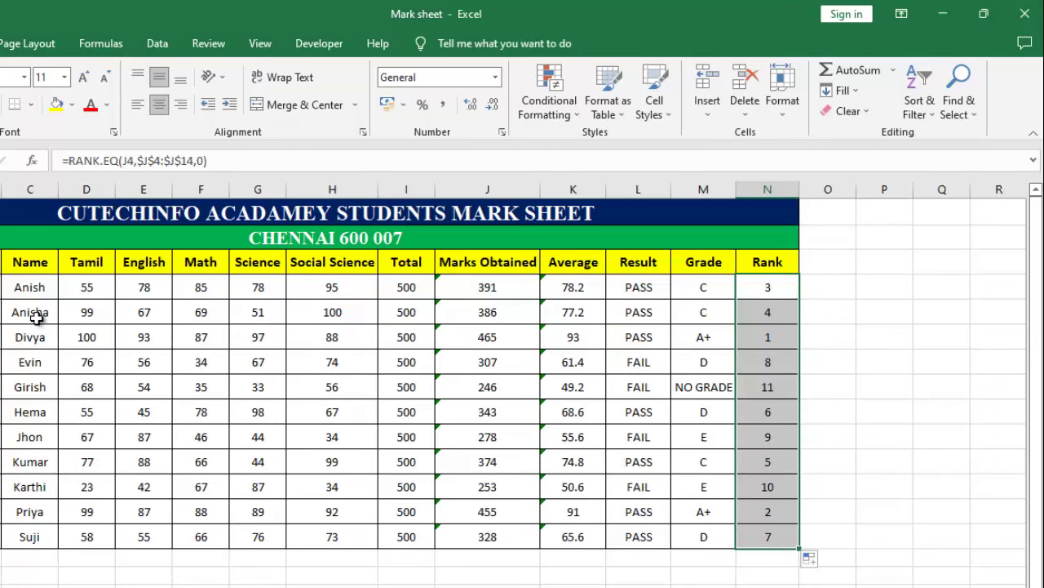
{"action": "left_click", "coordinate": [644, 364]}
{"action": "left_click", "coordinate": [644, 386]}
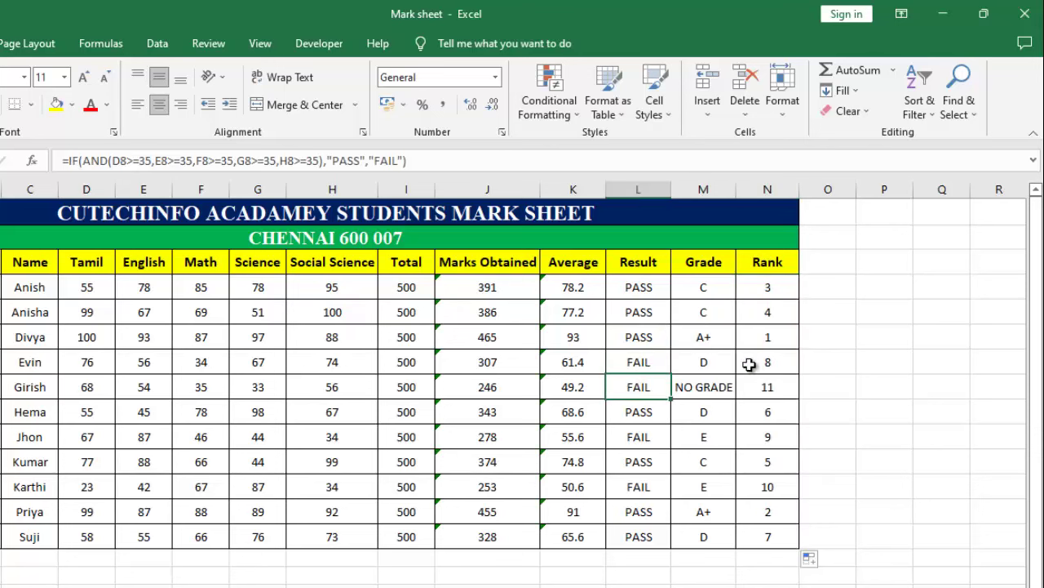
{"action": "left_click", "coordinate": [641, 362]}
{"action": "left_click", "coordinate": [641, 438]}
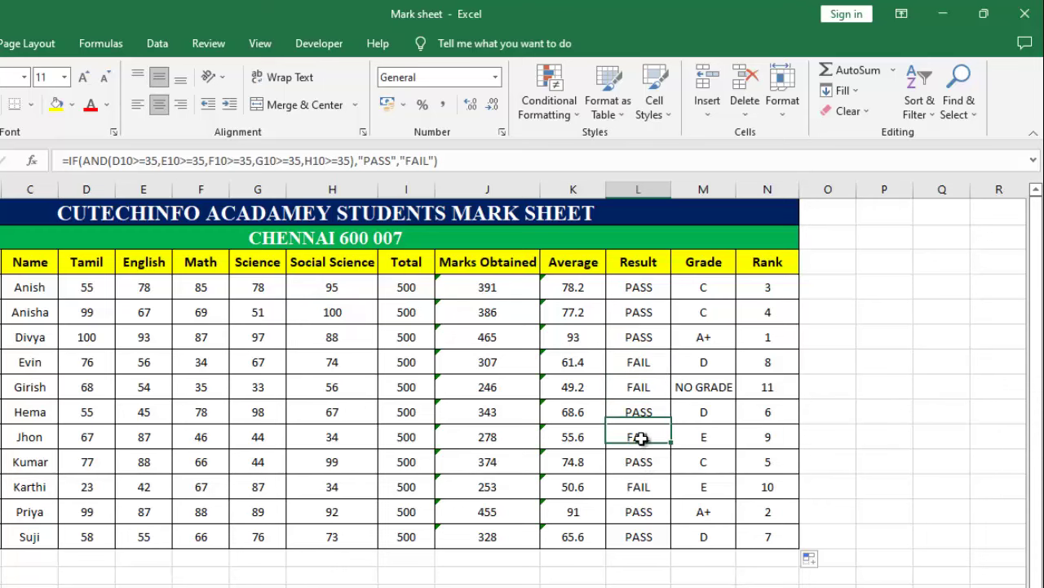
{"action": "left_click", "coordinate": [647, 489]}
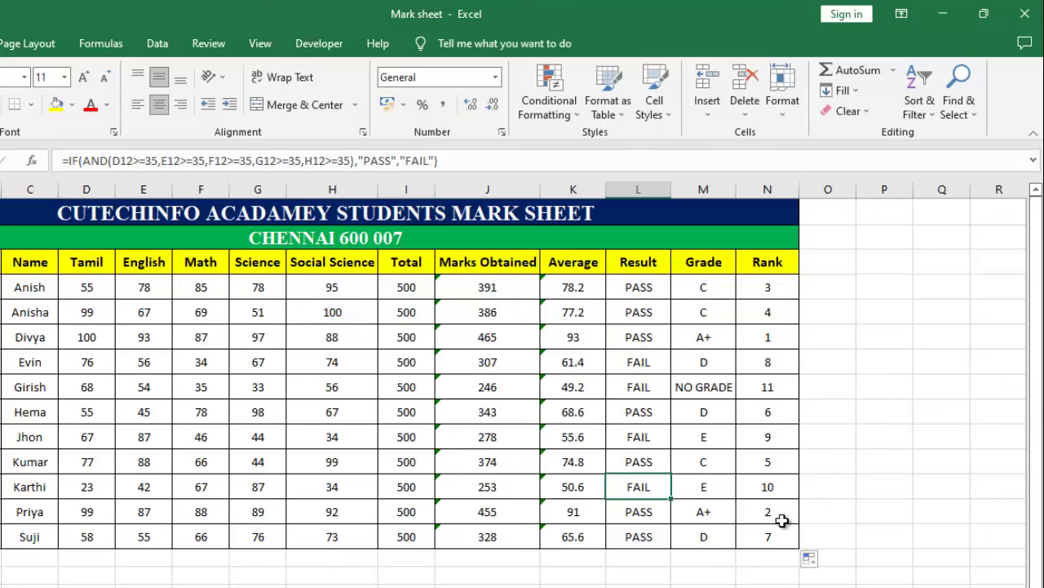
{"action": "left_click", "coordinate": [767, 559]}
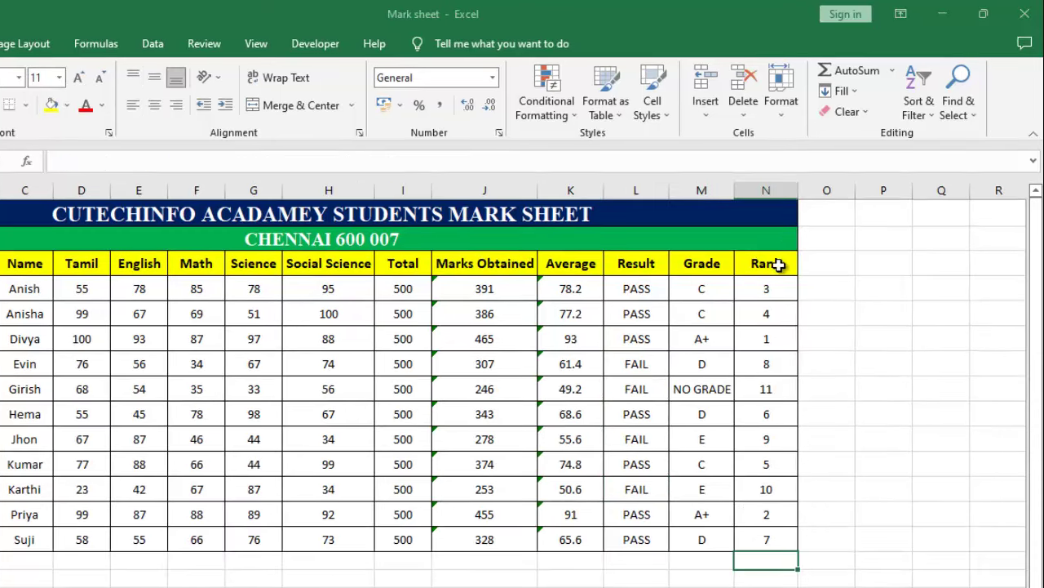
{"action": "left_click", "coordinate": [771, 288]}
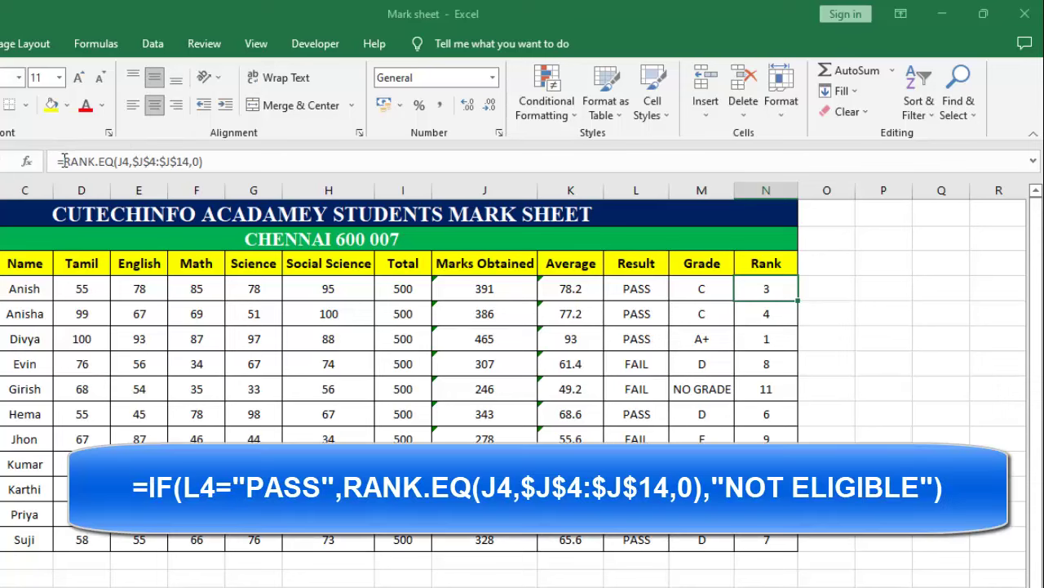
Change N4 to =IF(L4="PASS",RANK.EQ(J4,$J$4:$J$14,0),"NOT ELIGIBLE")
{"action": "left_click", "coordinate": [61, 161]}
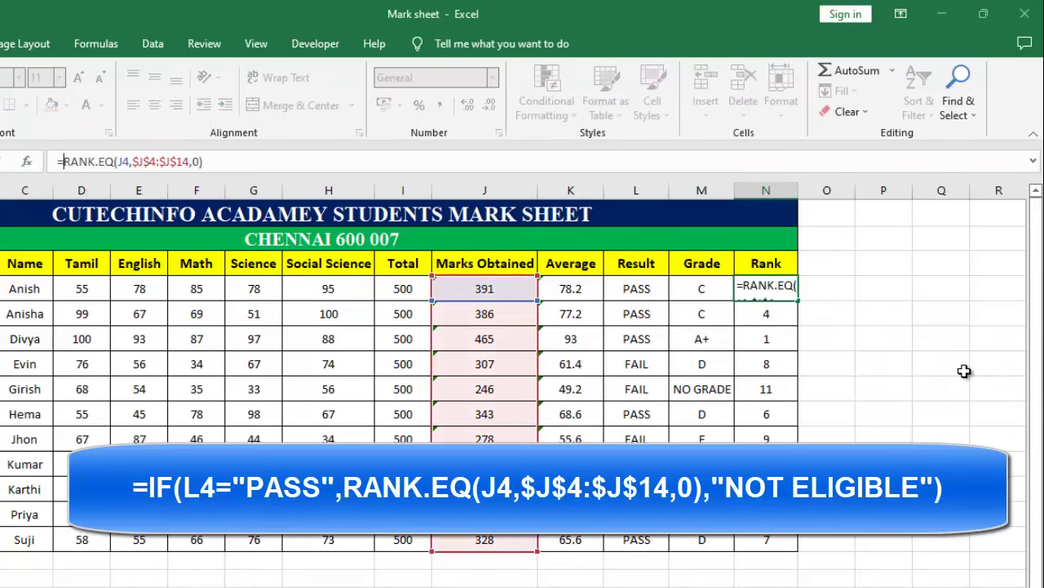
{"action": "type", "text": "IF("}
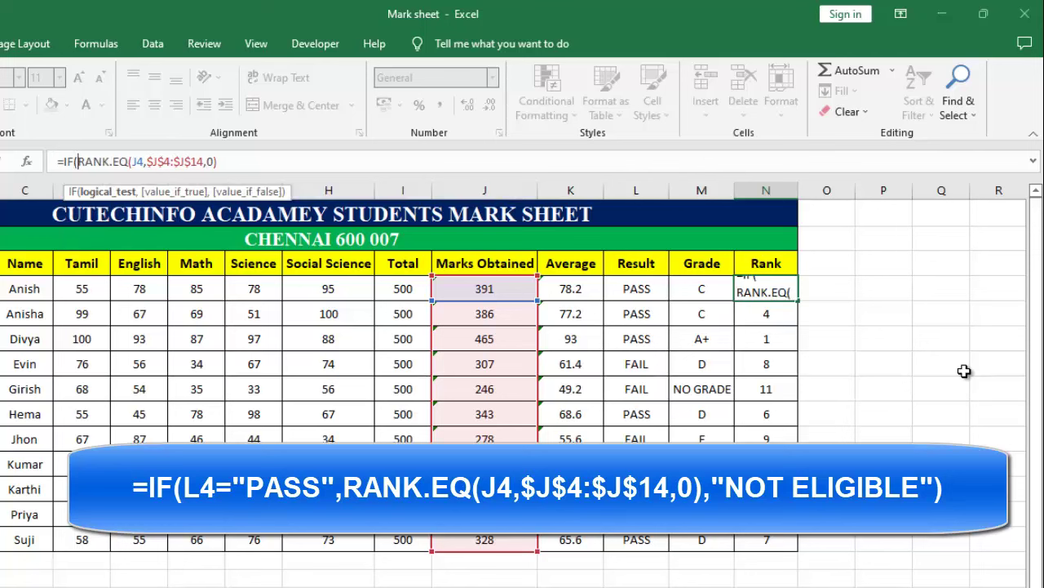
{"action": "left_click", "coordinate": [637, 288]}
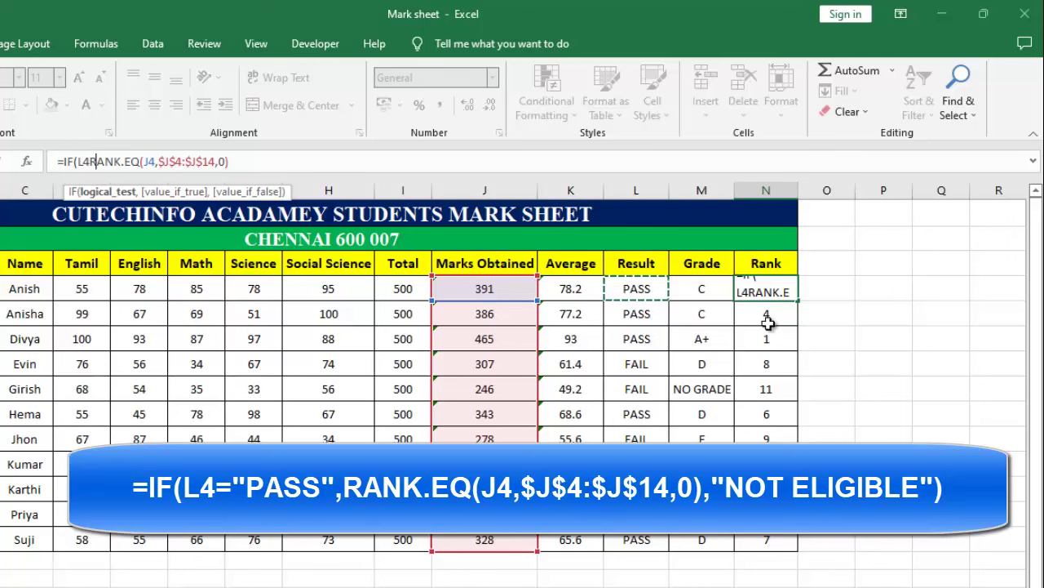
{"action": "type", "text": "=\""}
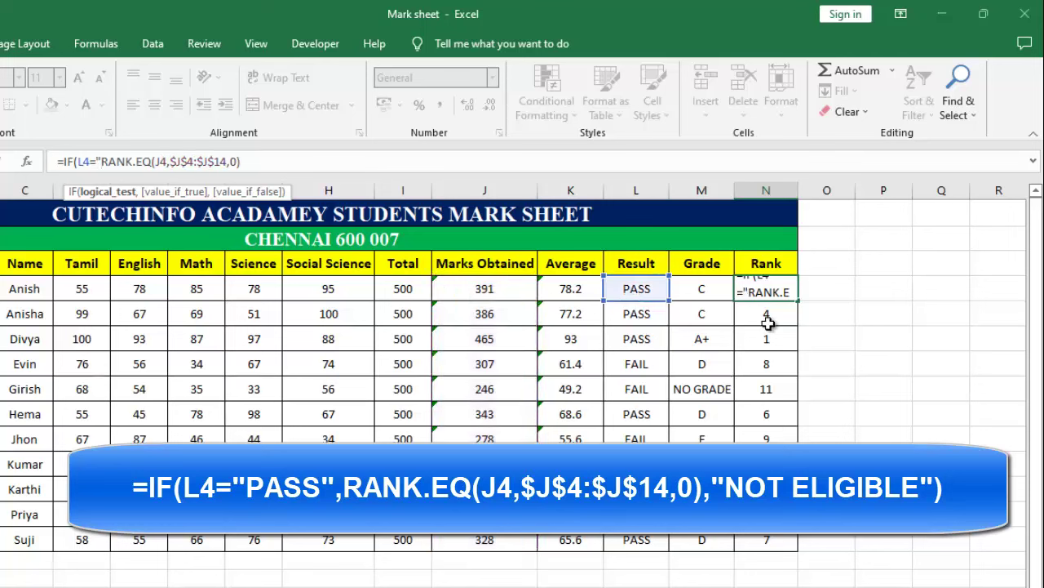
{"action": "type", "text": "PASS"}
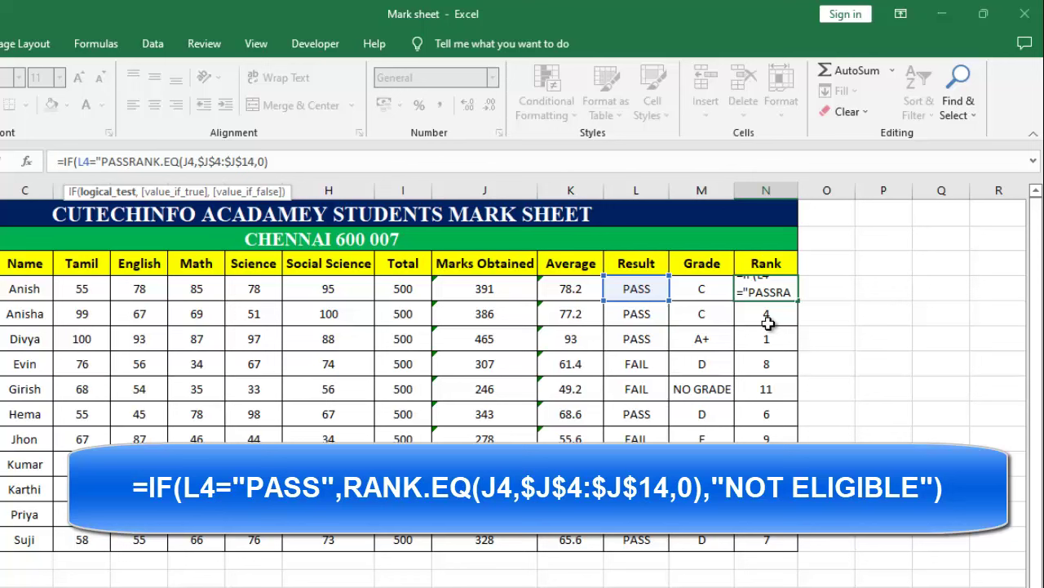
{"action": "type", "text": "\","}
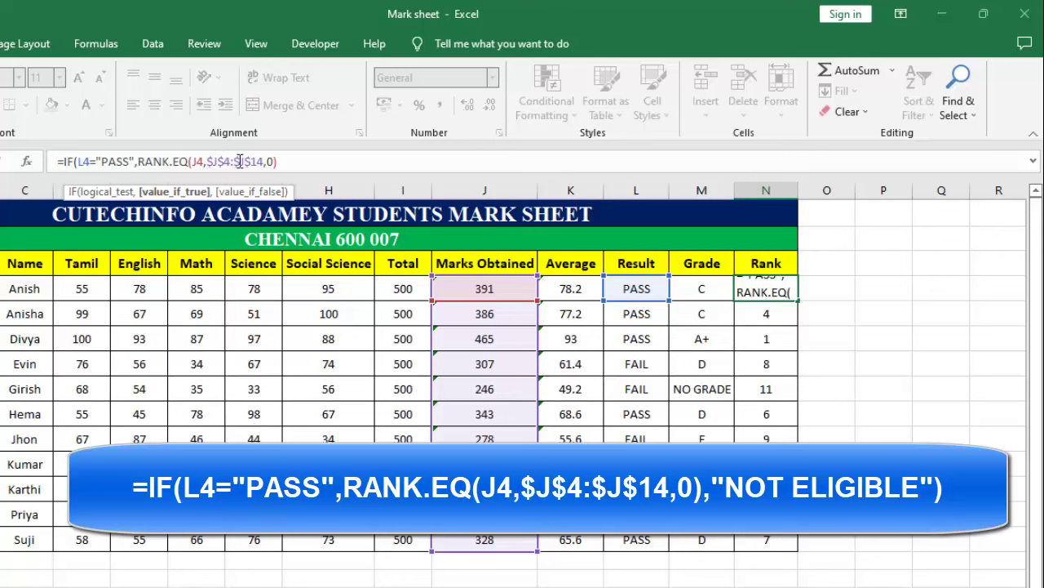
{"action": "left_click", "coordinate": [278, 161]}
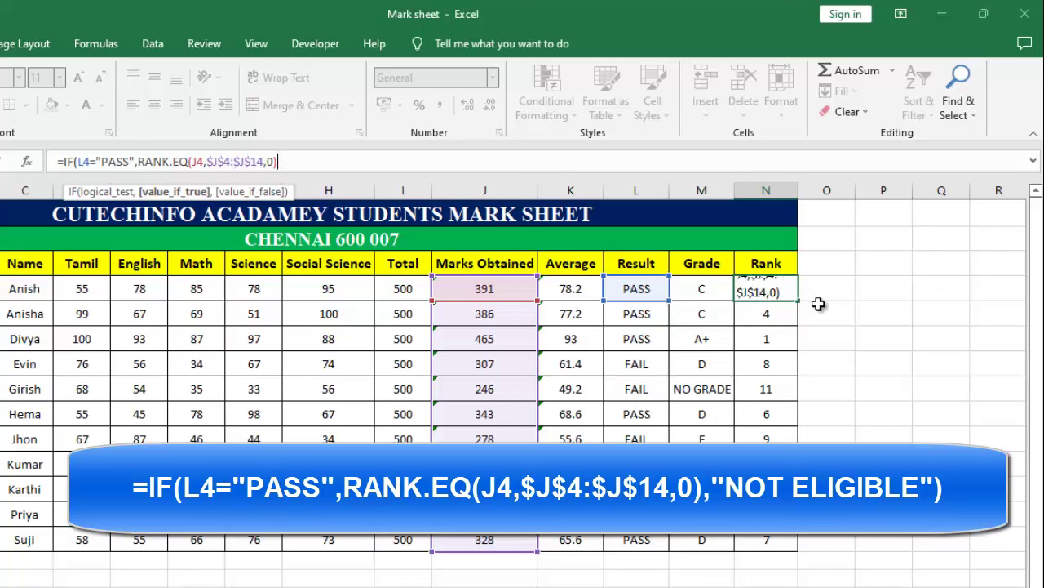
{"action": "type", "text": ","}
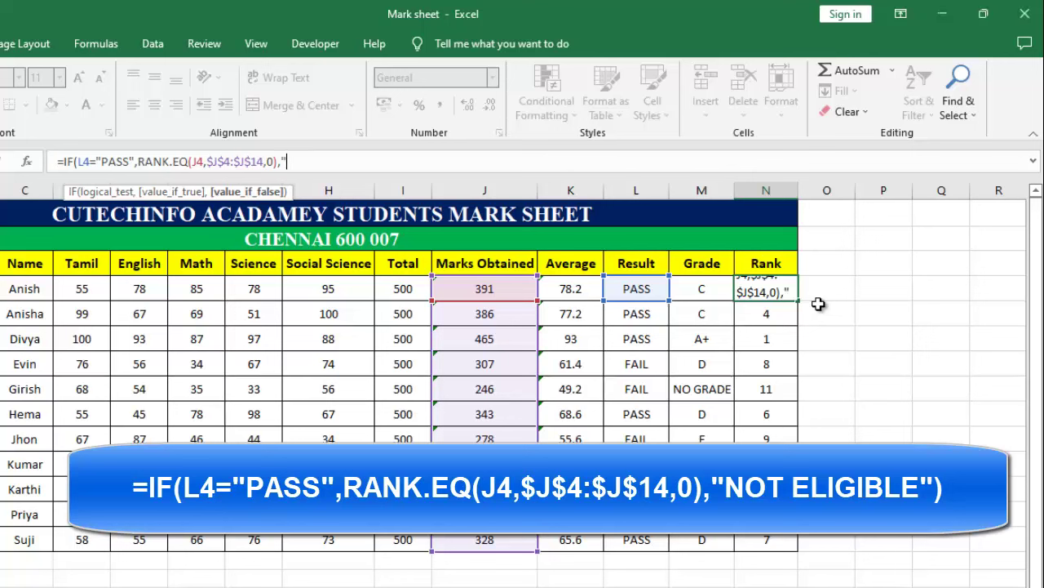
{"action": "type", "text": "\"NOT EL"}
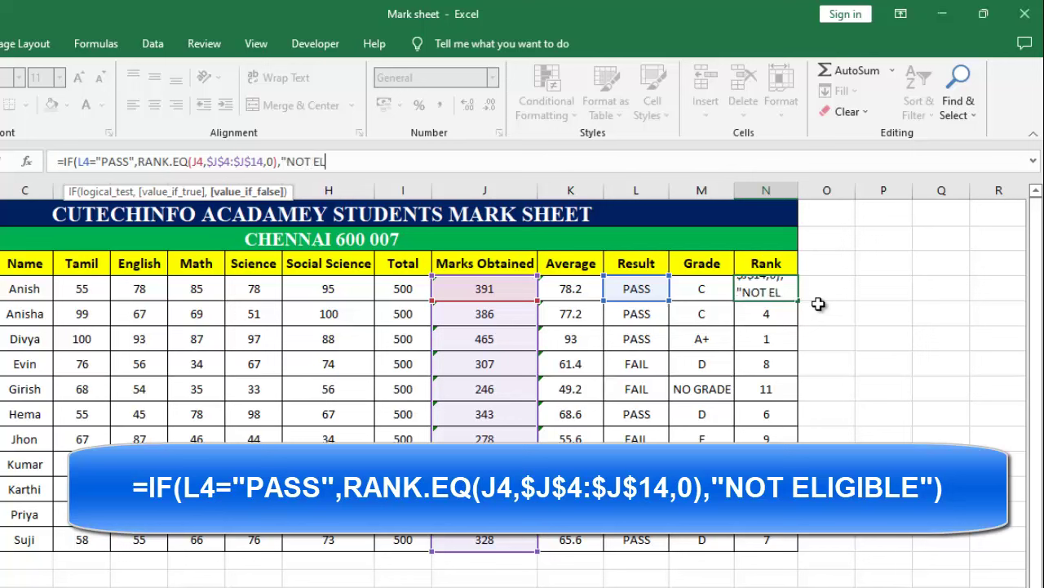
{"action": "type", "text": "IGIBLE"}
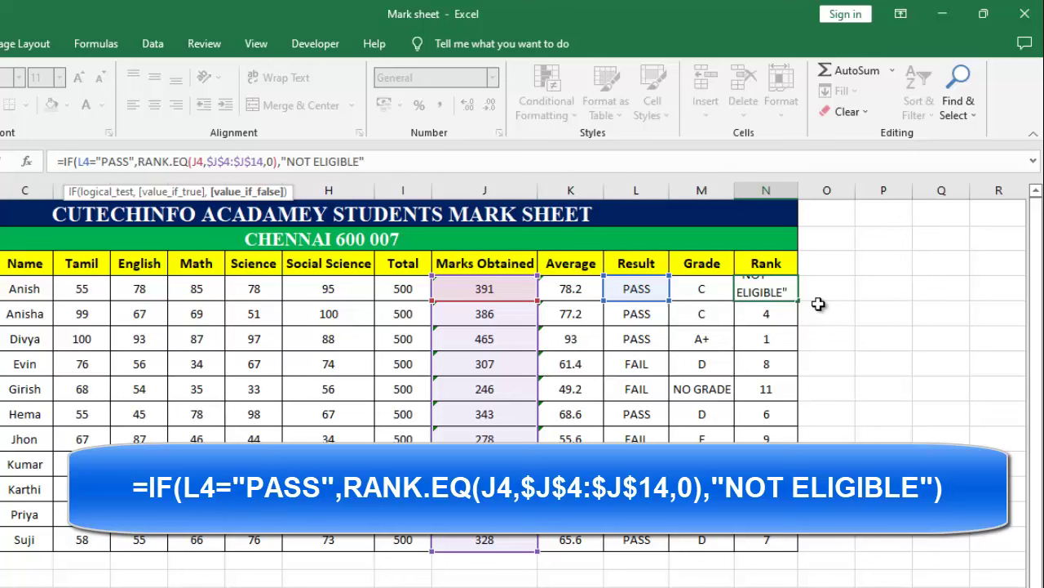
{"action": "type", "text": "\")"}
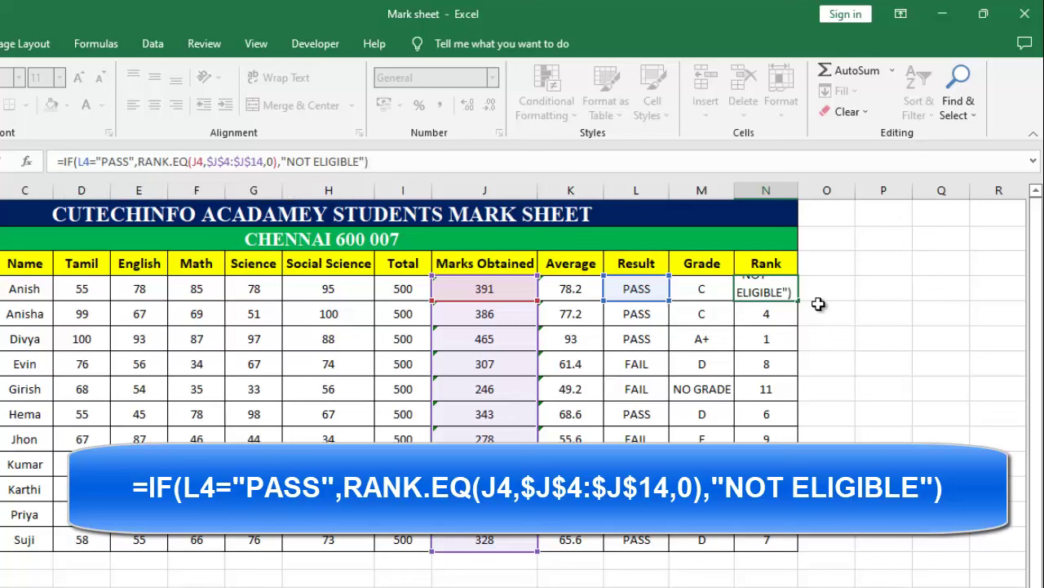
{"action": "key", "text": "Return"}
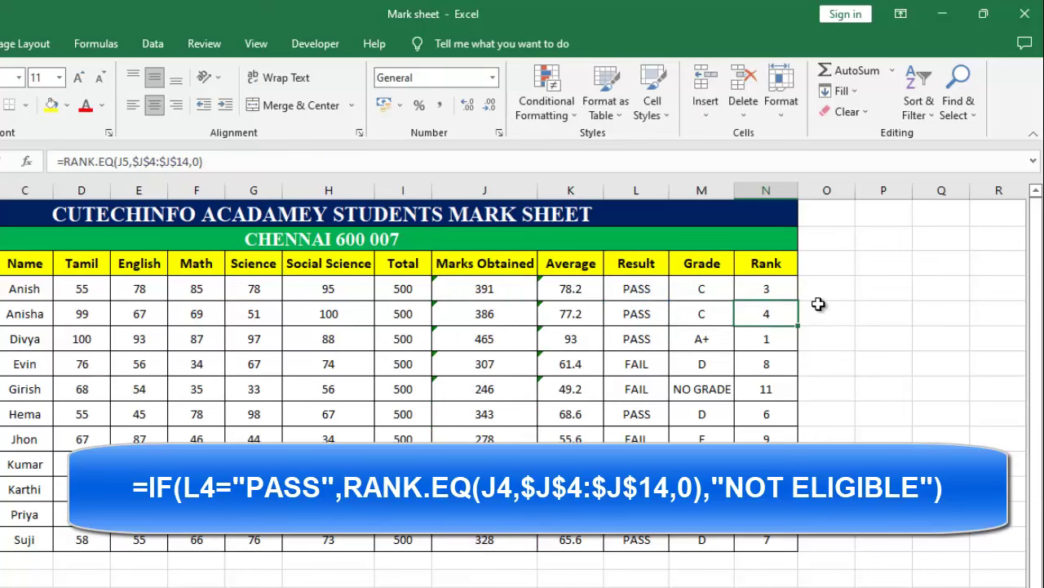
{"action": "left_click", "coordinate": [790, 286]}
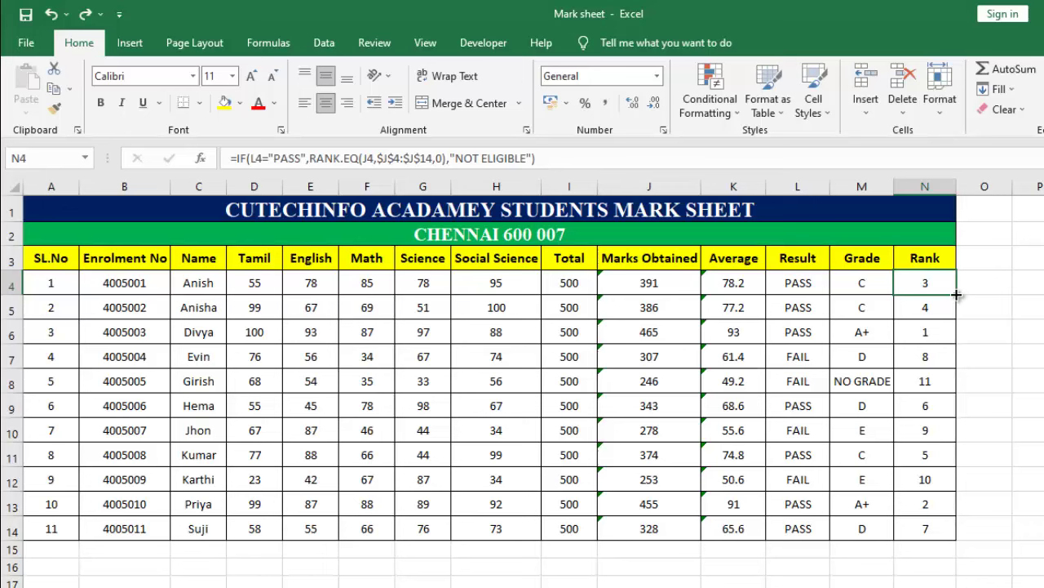
Copy the NOT ELIGIBLE rank formula down to N14 and AutoFit column N
{"action": "double_click", "coordinate": [957, 295]}
{"action": "double_click", "coordinate": [957, 187]}
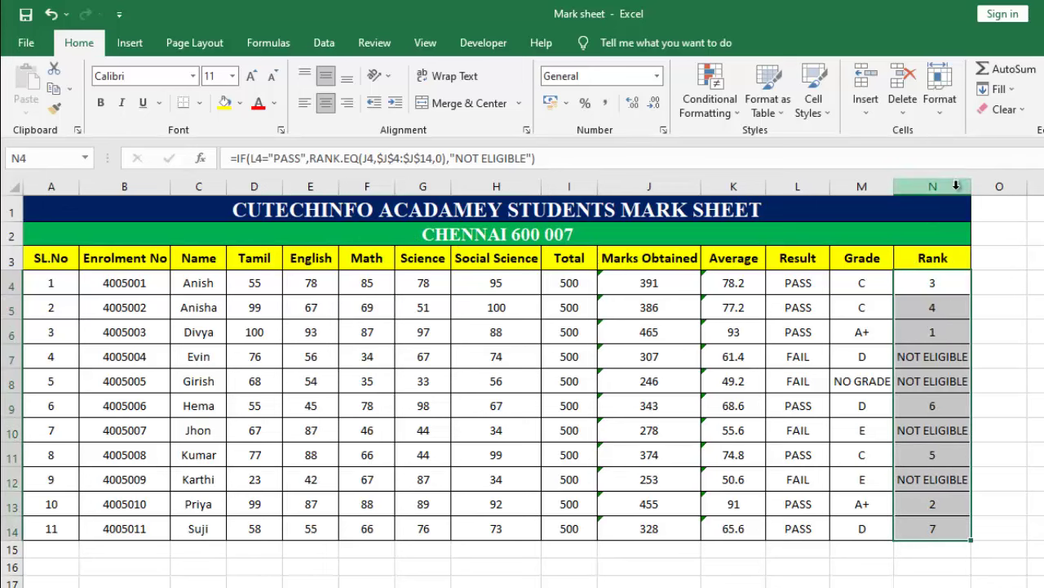
{"action": "left_click", "coordinate": [799, 285]}
{"action": "left_click", "coordinate": [800, 307]}
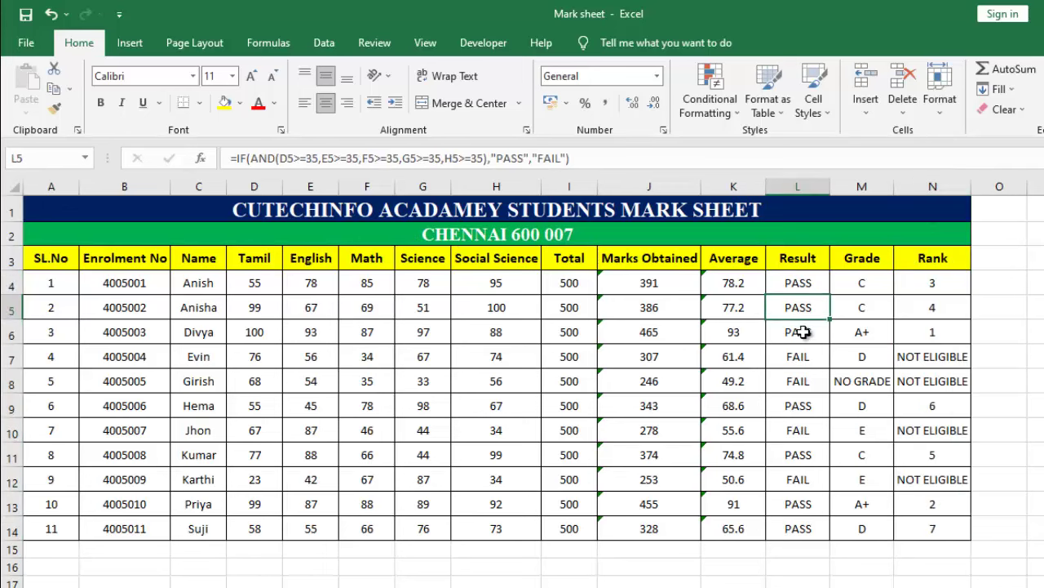
{"action": "left_click", "coordinate": [800, 332]}
{"action": "left_click", "coordinate": [800, 362]}
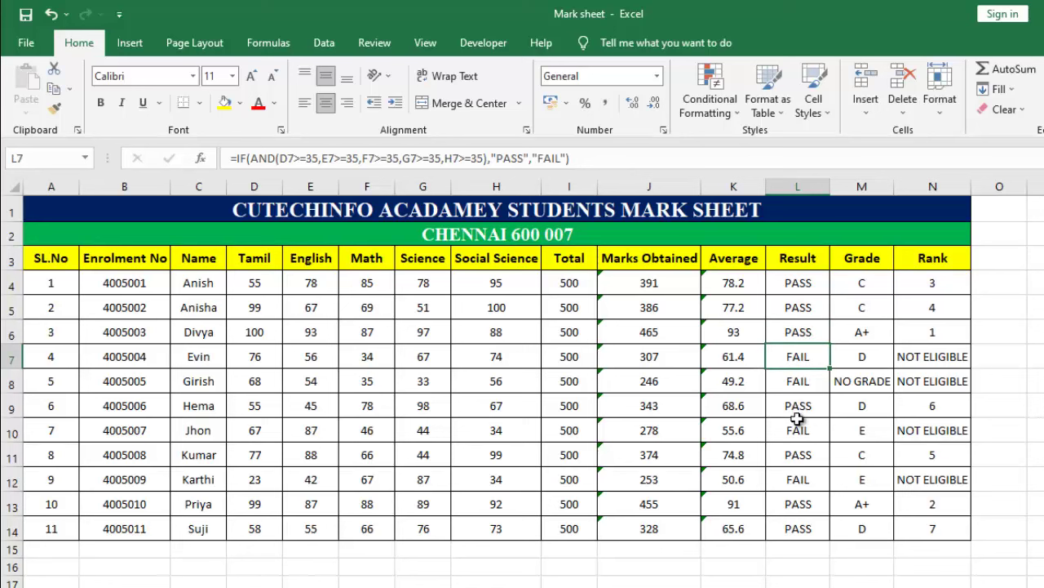
Review the PASS/FAIL results in column L and select the subject marks D4:H14
{"action": "left_click", "coordinate": [800, 383]}
{"action": "left_click", "coordinate": [800, 430]}
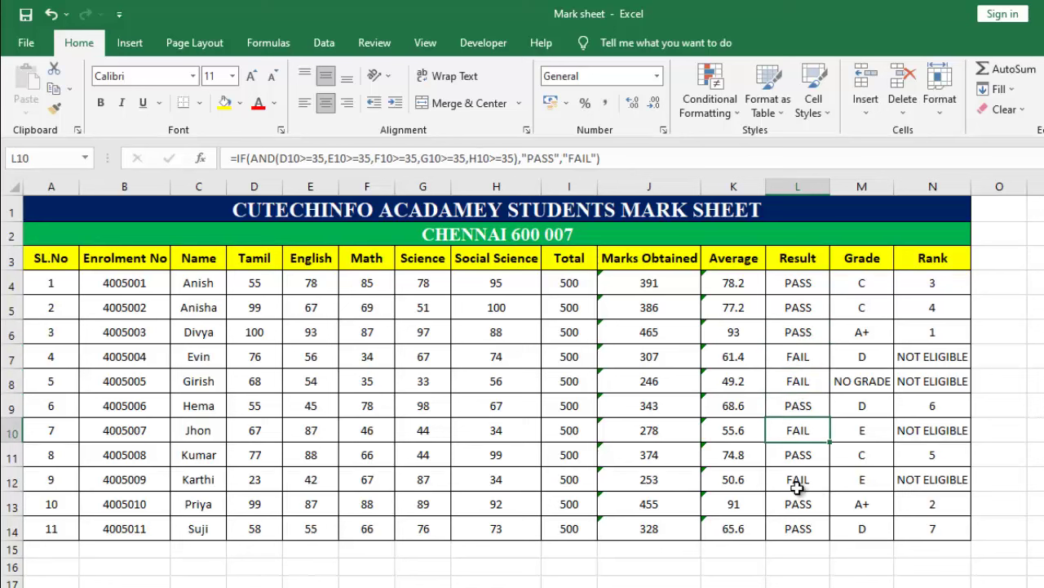
{"action": "left_click", "coordinate": [800, 479]}
{"action": "left_click", "coordinate": [733, 566]}
{"action": "left_click_drag", "start_coordinate": [254, 282], "coordinate": [501, 525]}
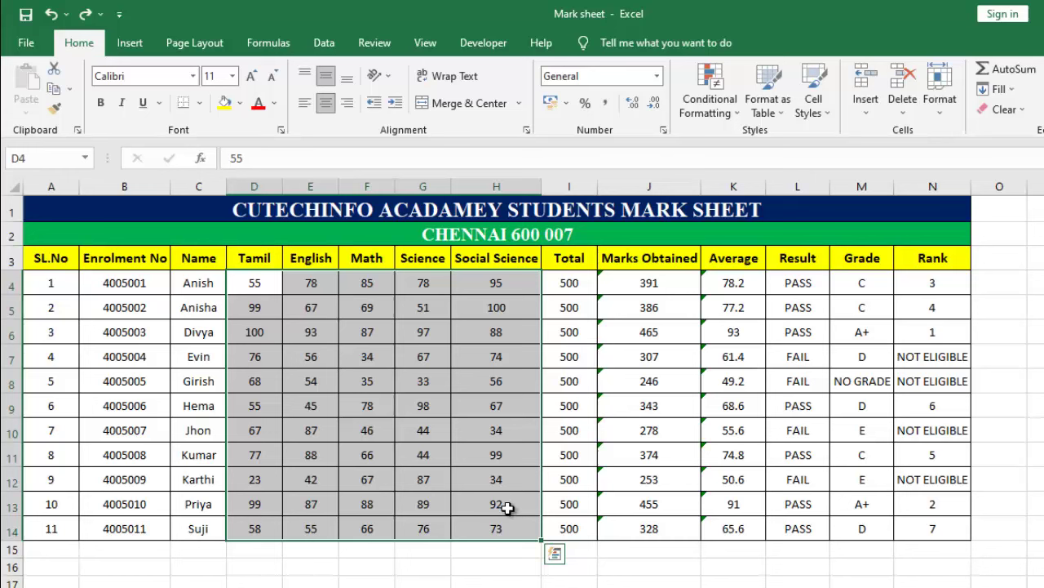
Highlight D4:H14 marks between 0 and 34 with Light Red Fill with Dark Red Text
{"action": "left_click", "coordinate": [737, 115]}
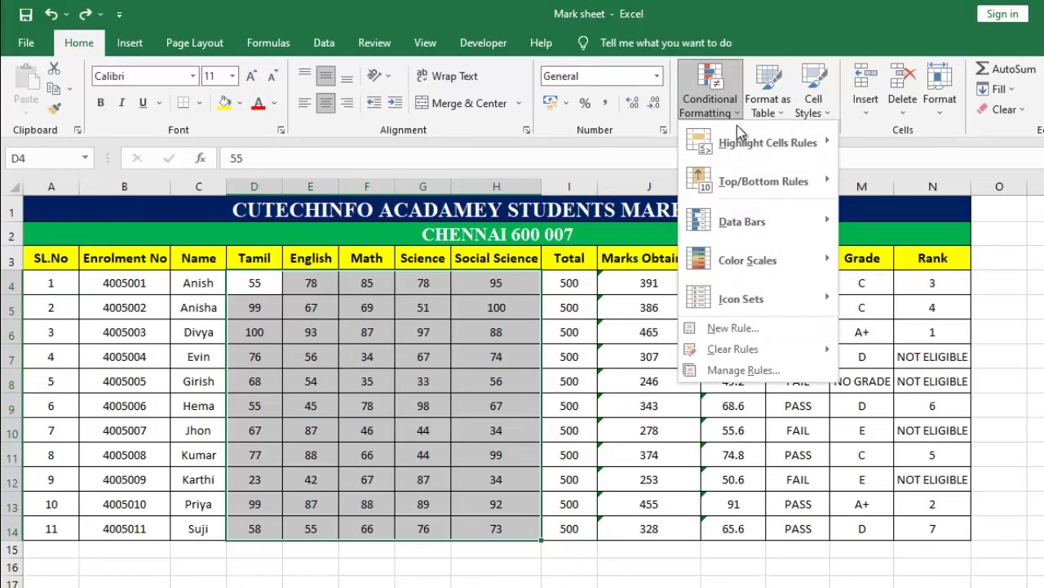
{"action": "mouse_move", "coordinate": [744, 144]}
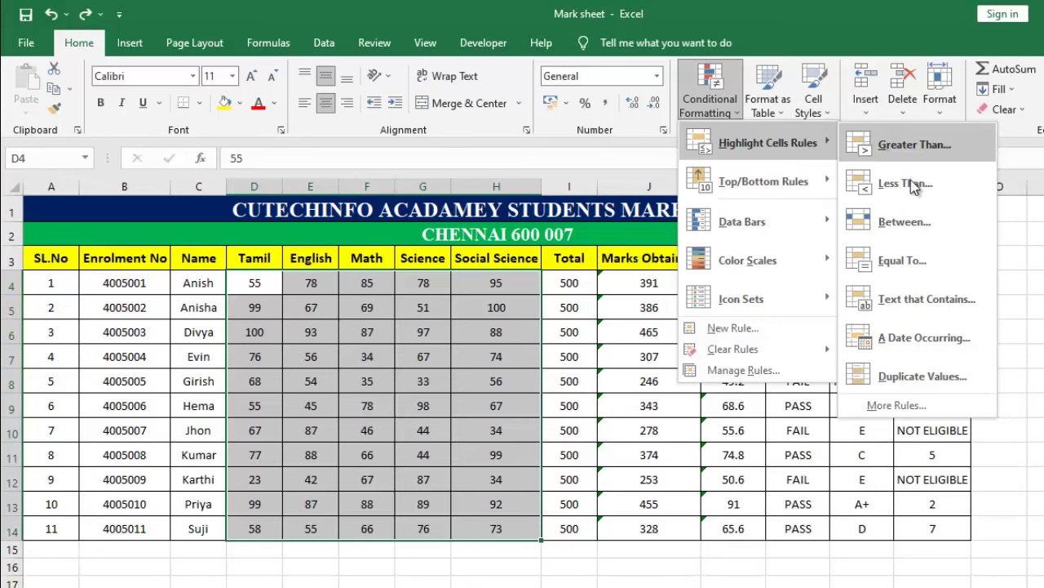
{"action": "left_click", "coordinate": [902, 222]}
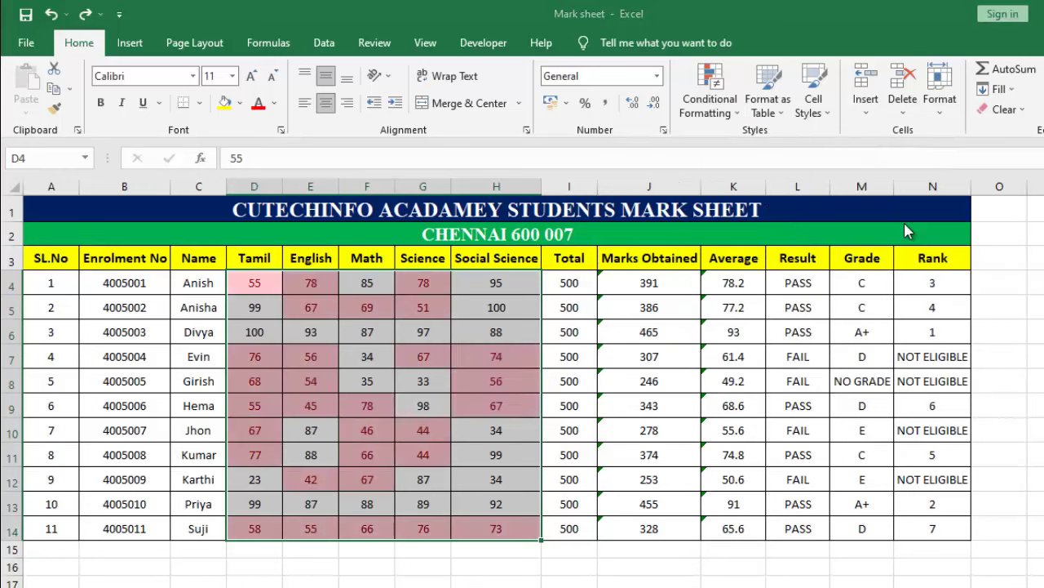
{"action": "left_click", "coordinate": [474, 379]}
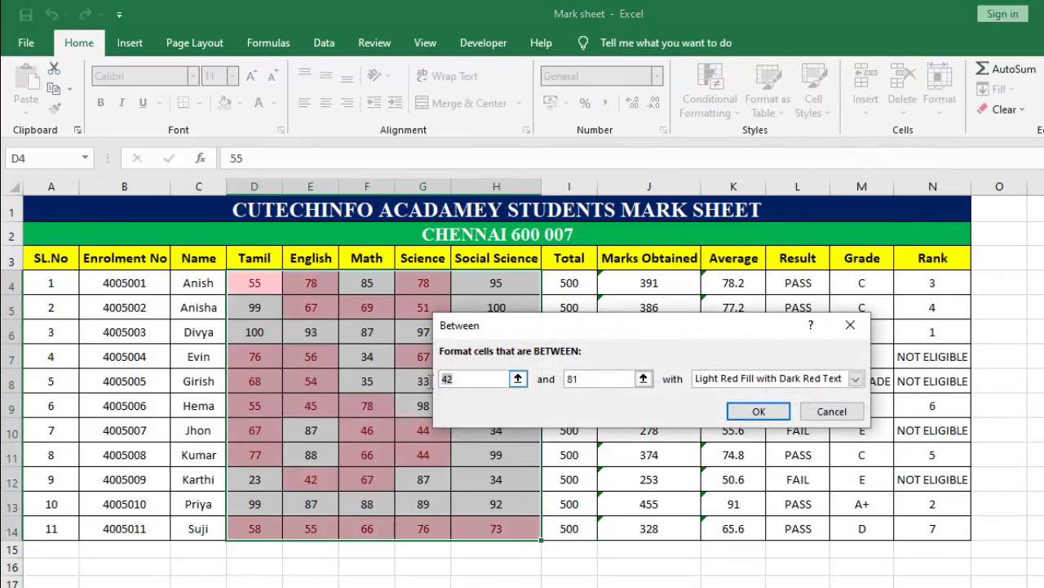
{"action": "key", "text": "BackSpace"}
{"action": "key", "text": "BackSpace"}
{"action": "type", "text": "0"}
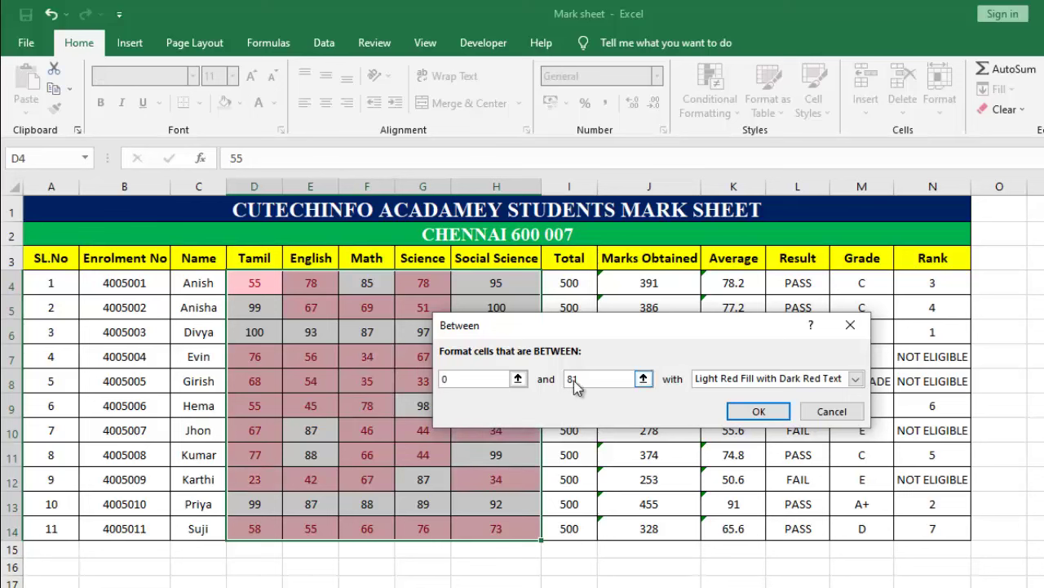
{"action": "left_click_drag", "start_coordinate": [576, 387], "coordinate": [567, 388]}
{"action": "type", "text": "34"}
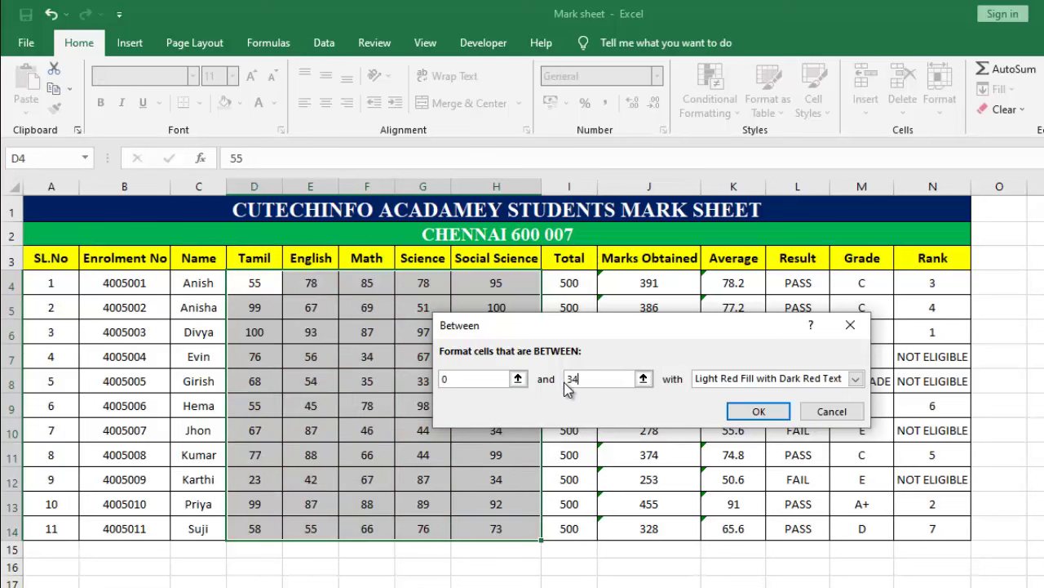
{"action": "left_click", "coordinate": [755, 413]}
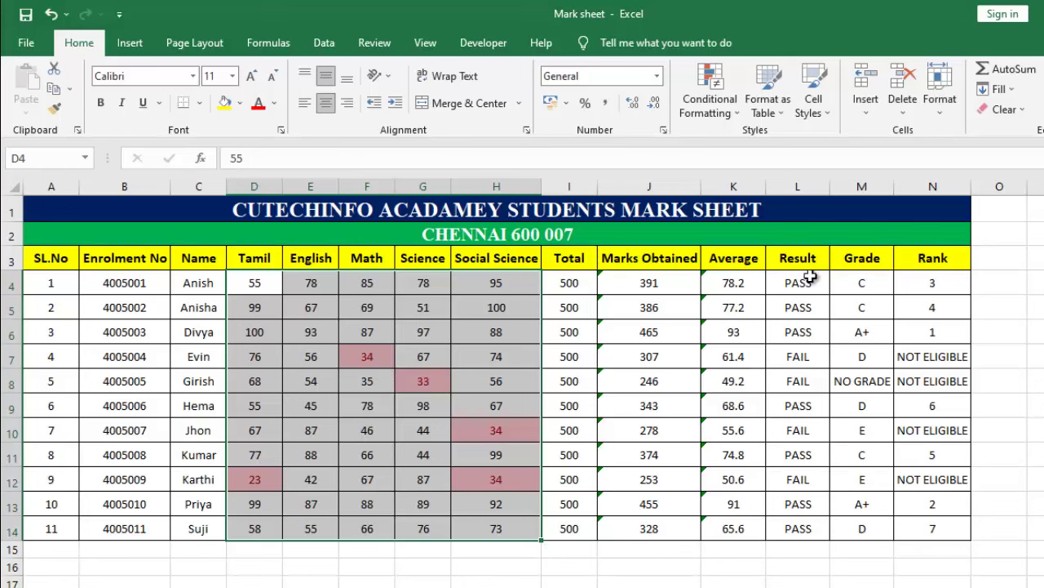
{"action": "left_click_drag", "start_coordinate": [798, 282], "coordinate": [802, 530]}
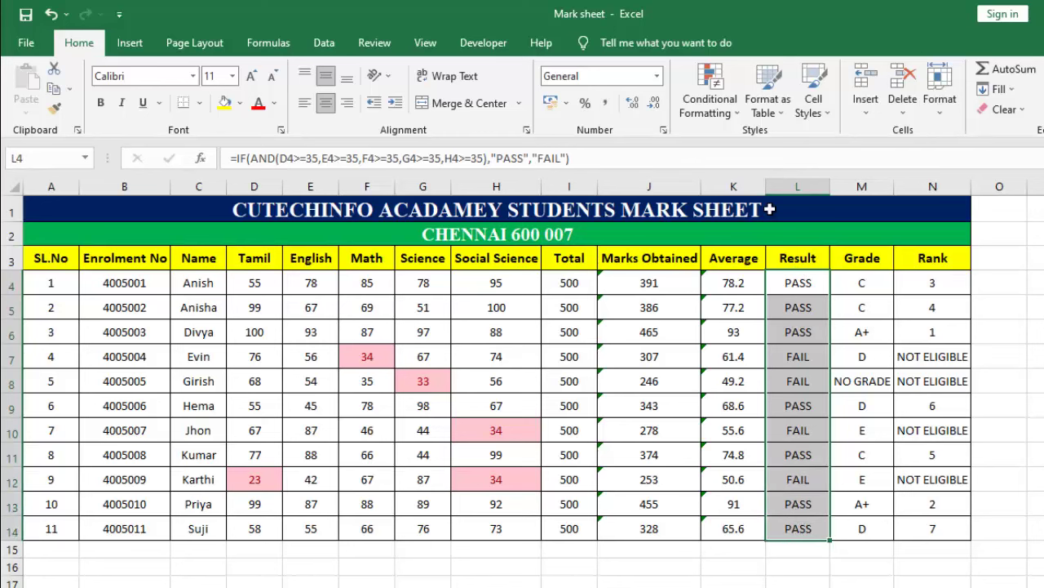
Highlight Result cells L4:L14 containing FAIL with light red fill and dark red text
{"action": "left_click", "coordinate": [737, 119]}
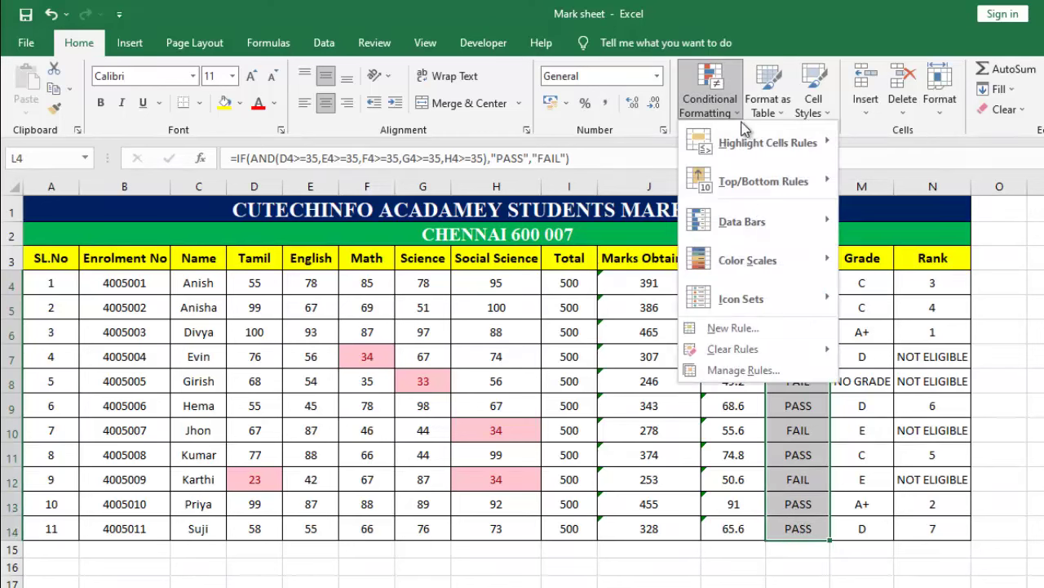
{"action": "mouse_move", "coordinate": [750, 140]}
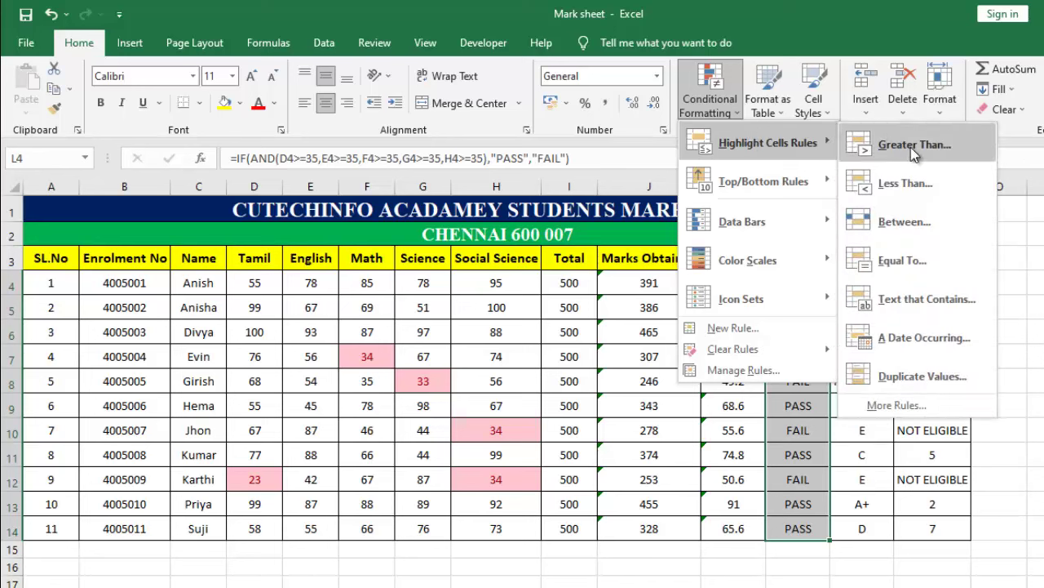
{"action": "left_click", "coordinate": [913, 304]}
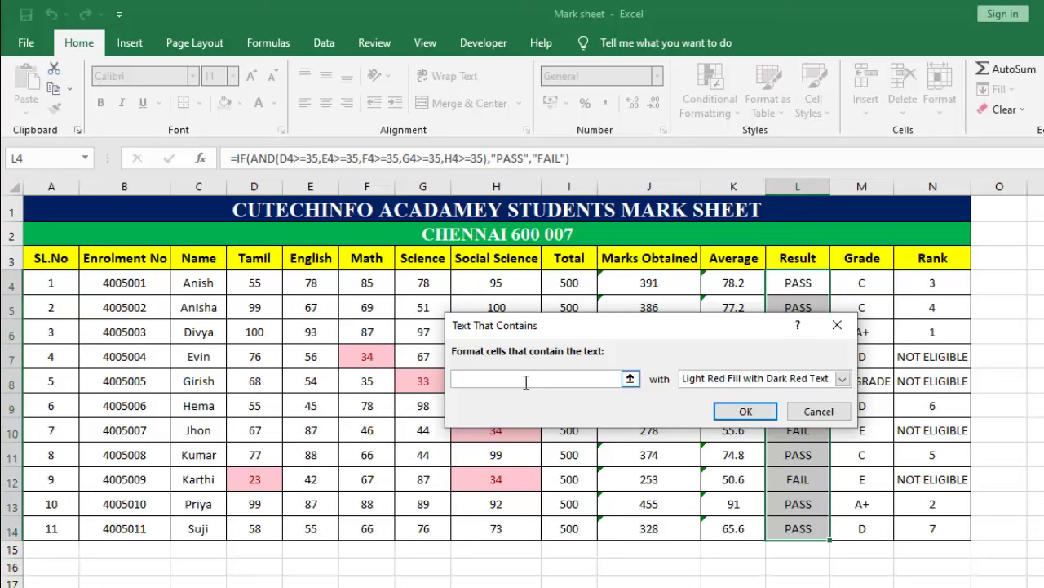
{"action": "type", "text": "FAIL"}
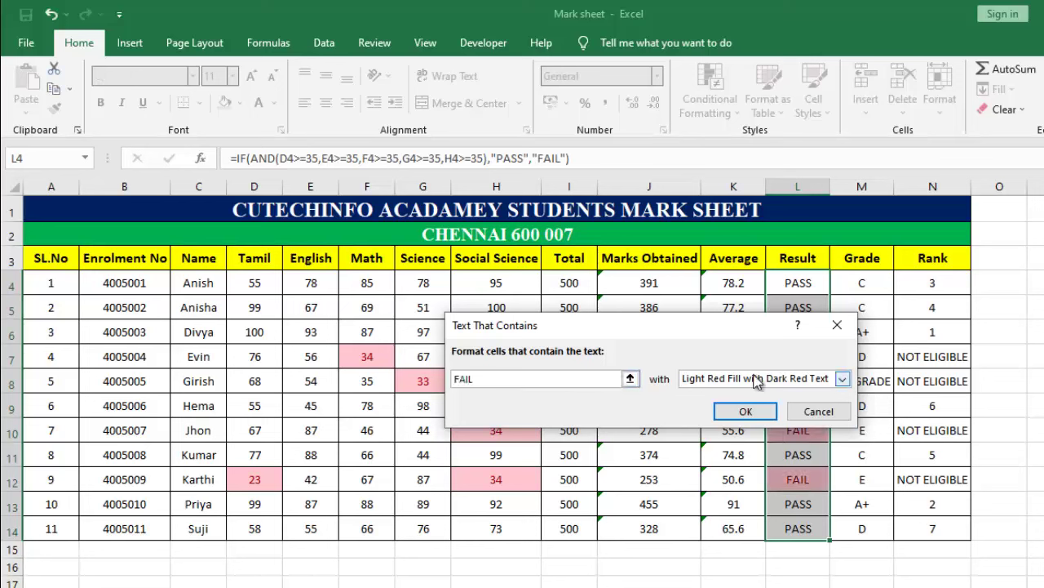
{"action": "left_click", "coordinate": [748, 411]}
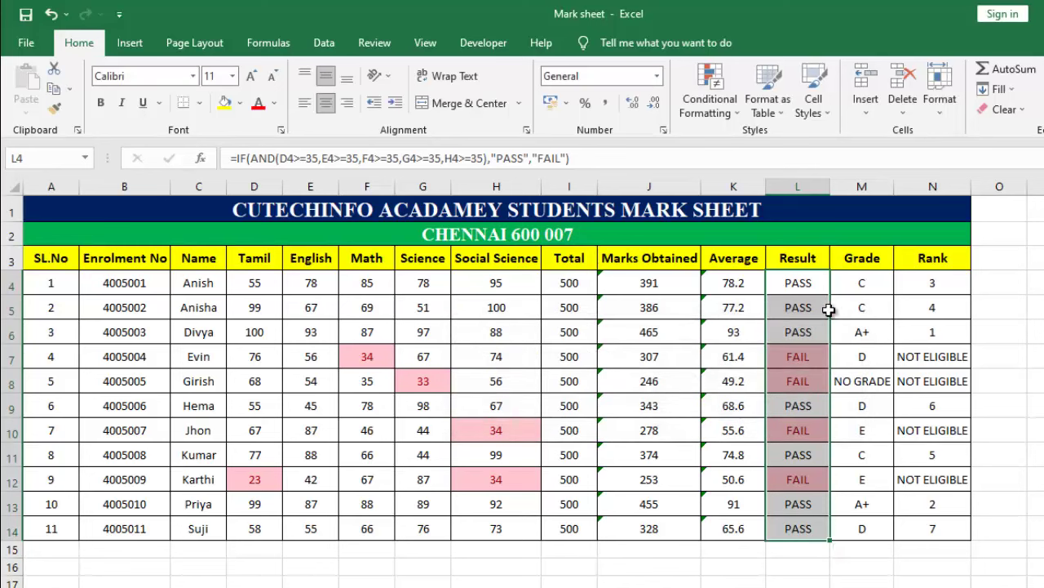
Highlight Result cells containing PASS with Green Fill with Dark Green Text
{"action": "left_click", "coordinate": [739, 117]}
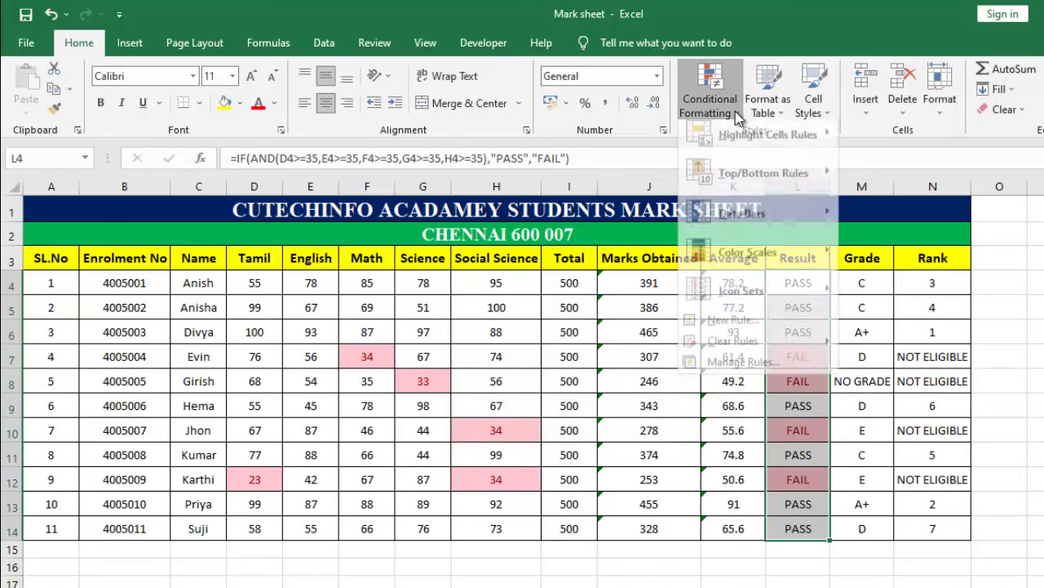
{"action": "mouse_move", "coordinate": [759, 134]}
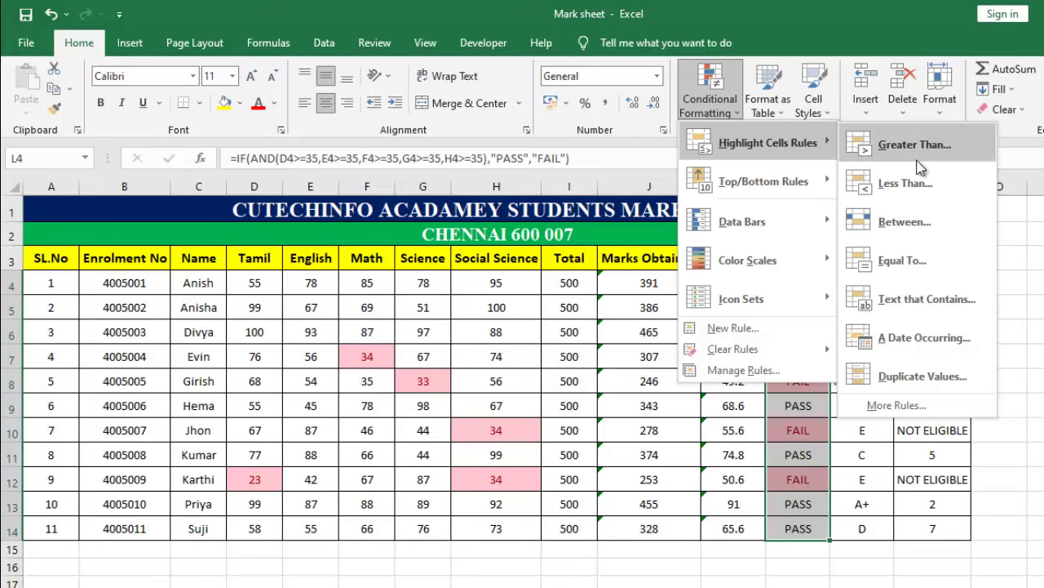
{"action": "left_click", "coordinate": [942, 302]}
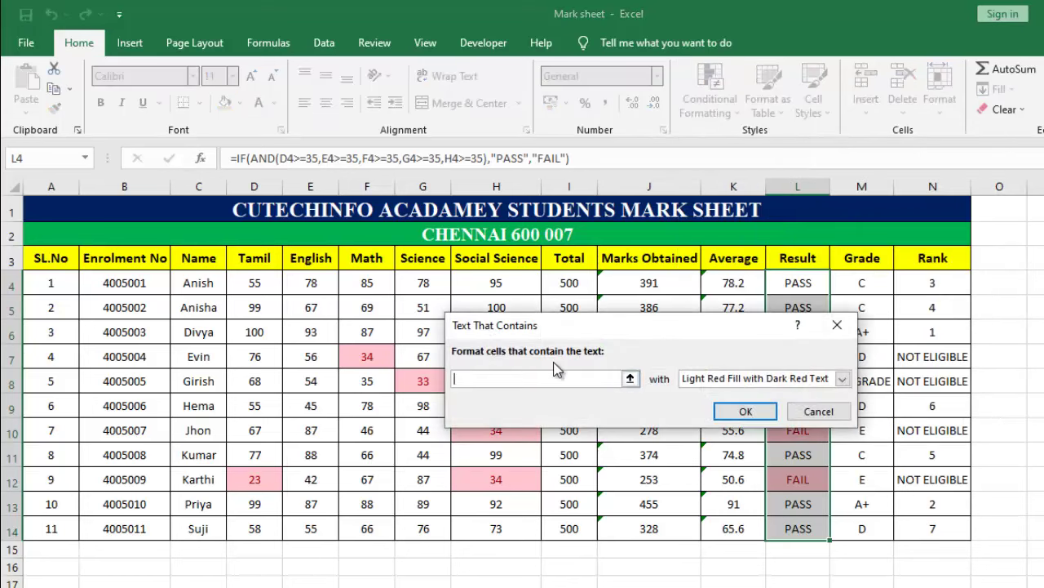
{"action": "type", "text": "PASS"}
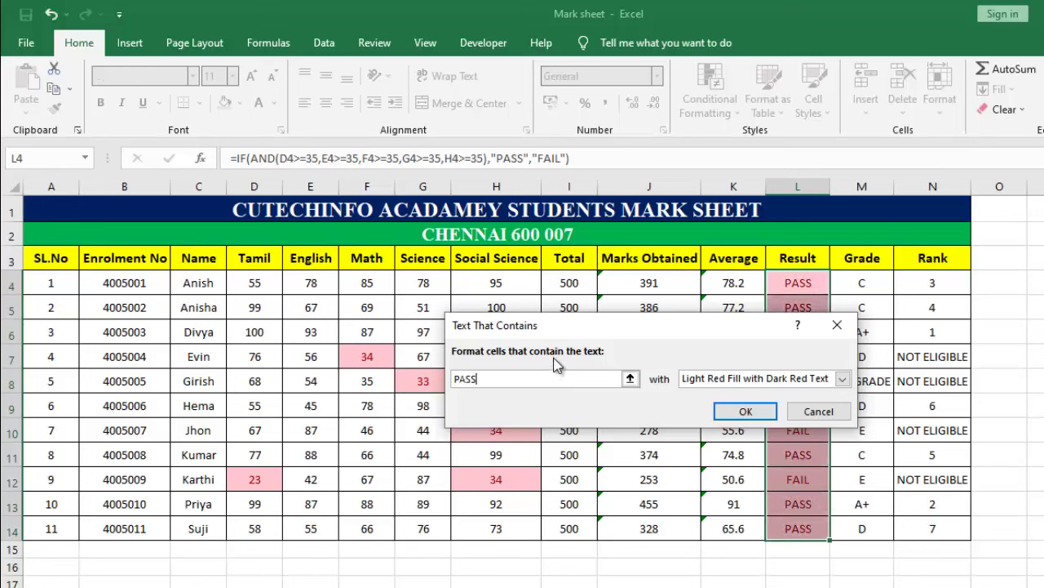
{"action": "left_click", "coordinate": [842, 379]}
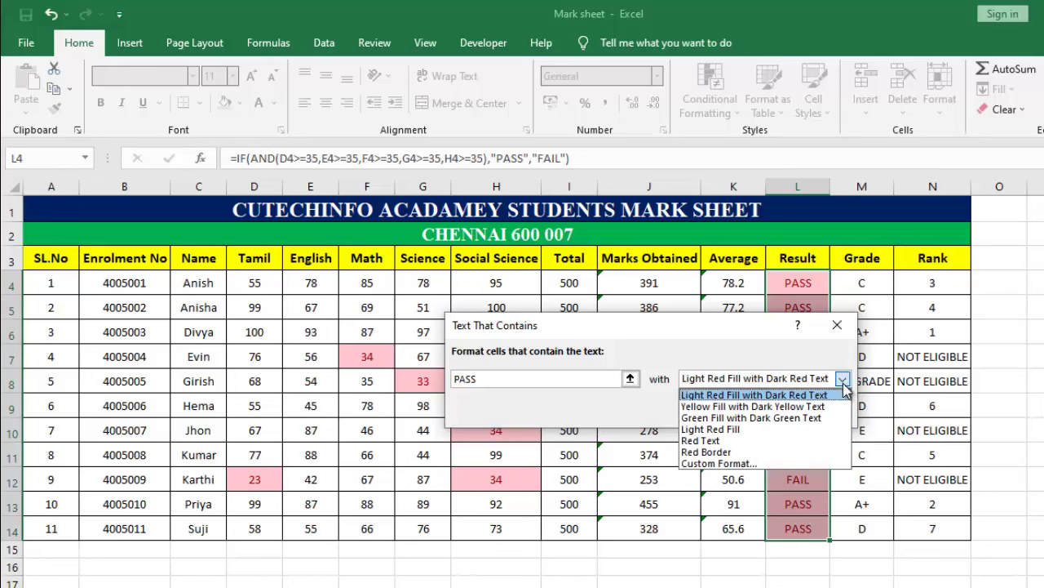
{"action": "left_click", "coordinate": [776, 419]}
{"action": "left_click", "coordinate": [741, 412]}
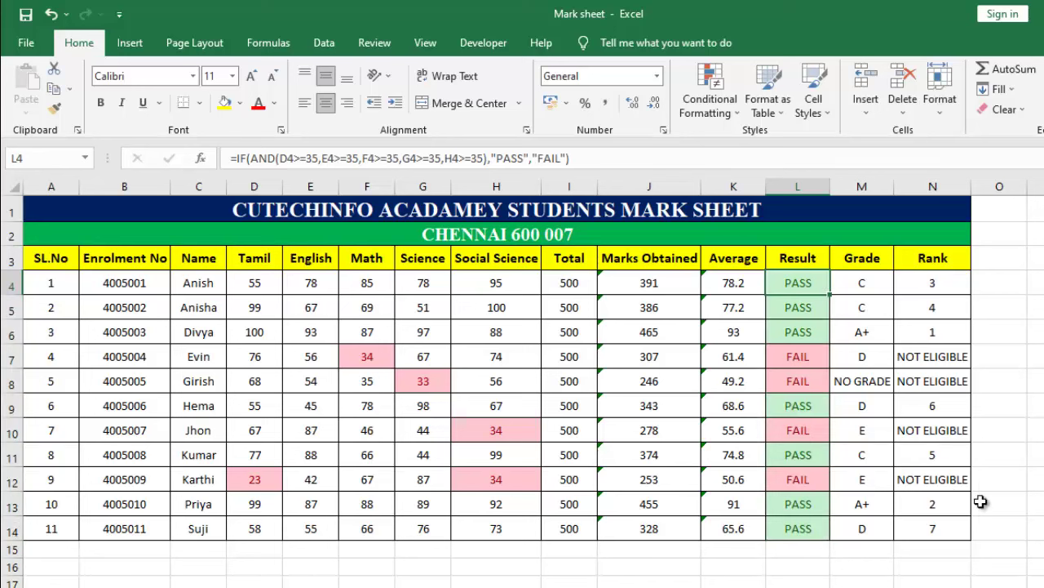
{"action": "left_click", "coordinate": [995, 444]}
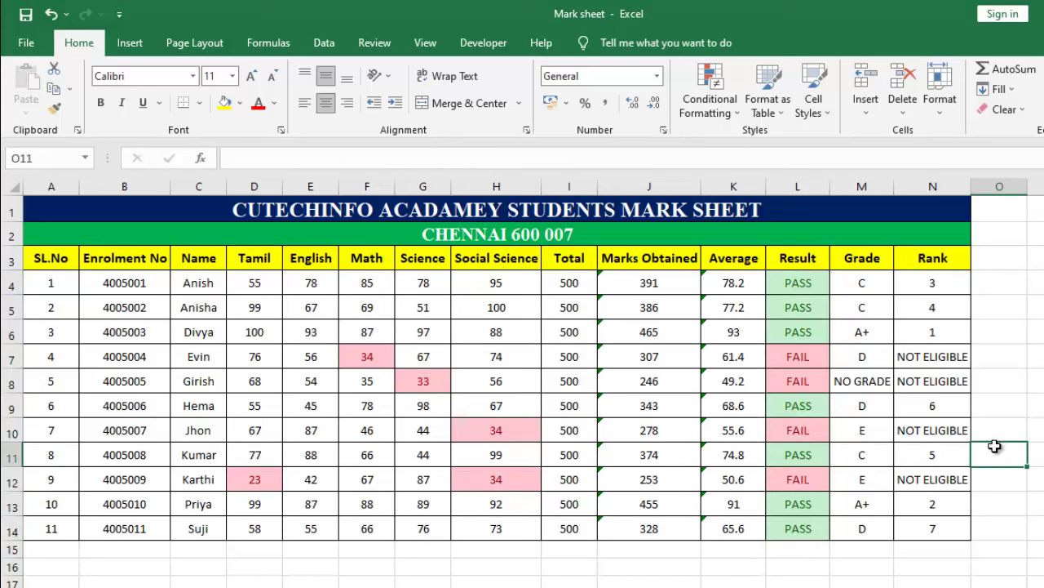